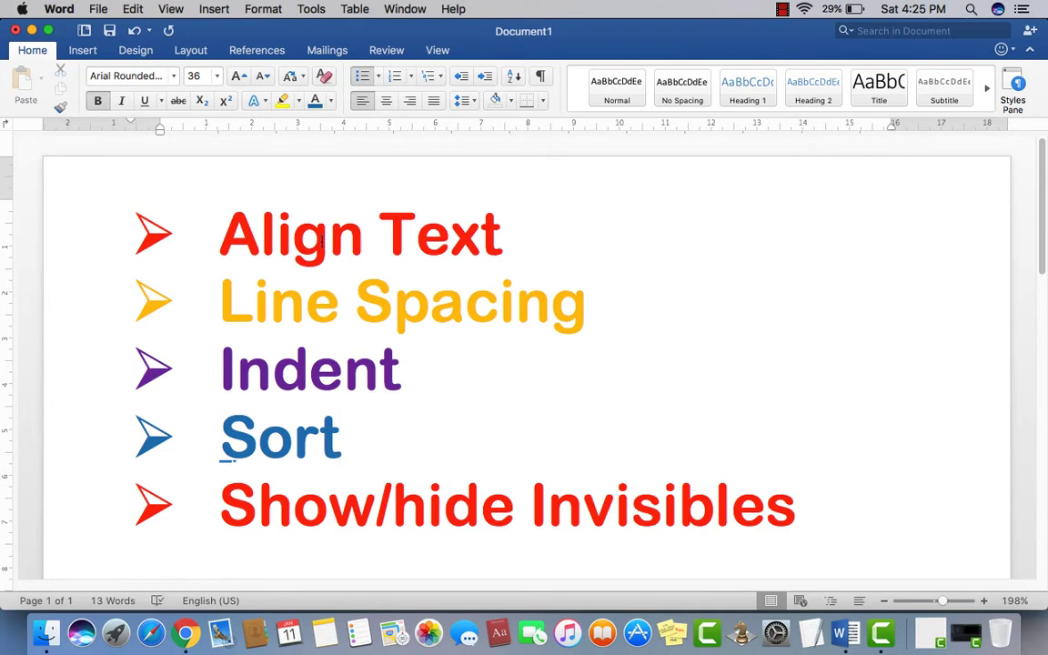
Step: Highlight the listed topics one after another, from Align Text down to Show/hide Invisibles
drag(222, 220, 496, 250)
click(216, 303)
drag(215, 304, 564, 298)
drag(215, 373, 403, 370)
drag(220, 431, 559, 499)
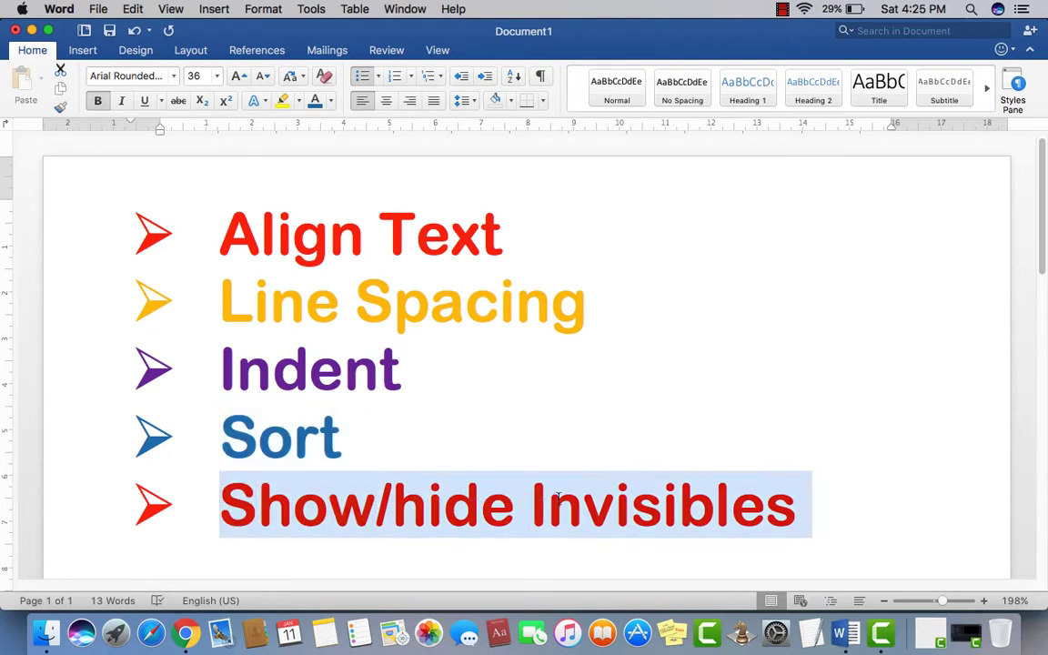
Step: Add blank lines below the bulleted topic list and enter the text "MacBook Pro" there
click(603, 561)
scroll(604, 561, down, 5)
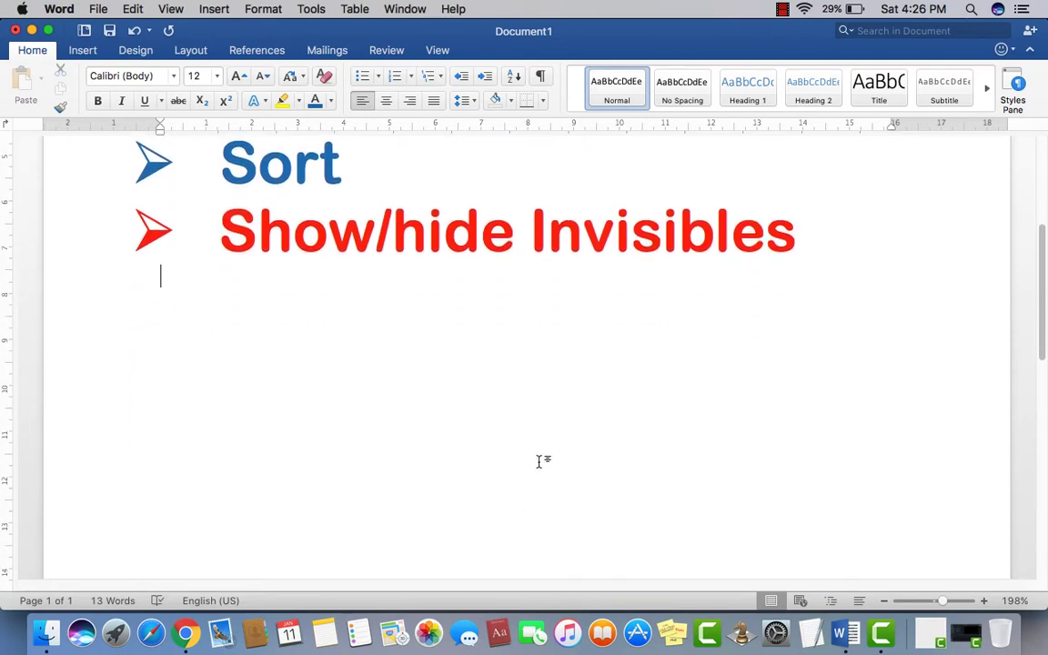
key(Return)
scroll(542, 437, up, 4)
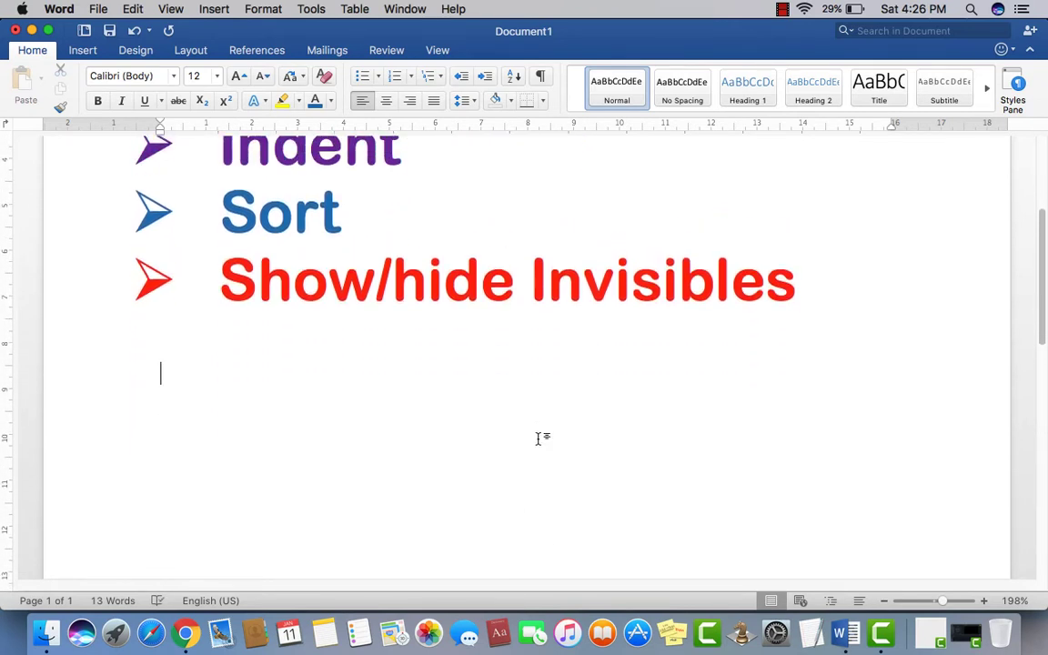
scroll(539, 439, up, 2)
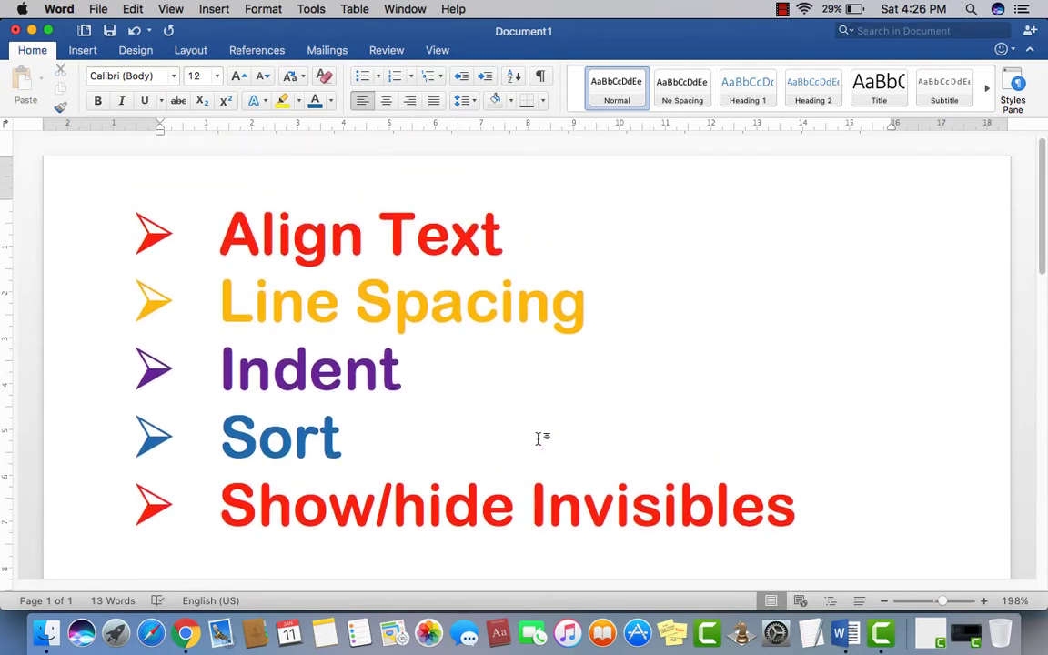
scroll(538, 438, down, 5)
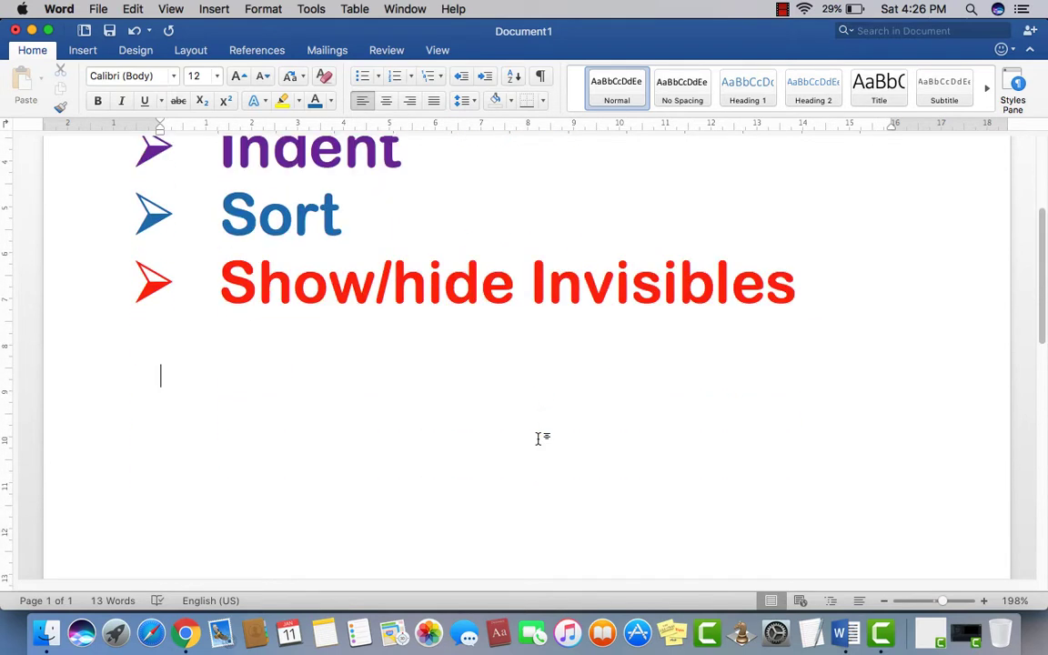
scroll(539, 439, up, 5)
drag(510, 233, 270, 237)
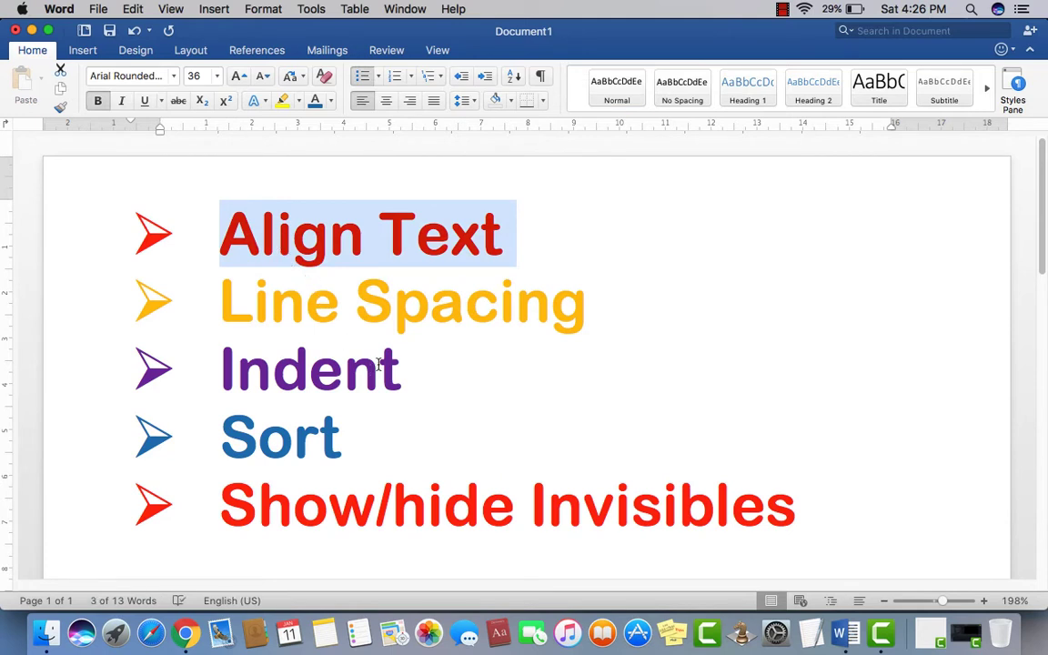
scroll(379, 364, down, 5)
click(255, 330)
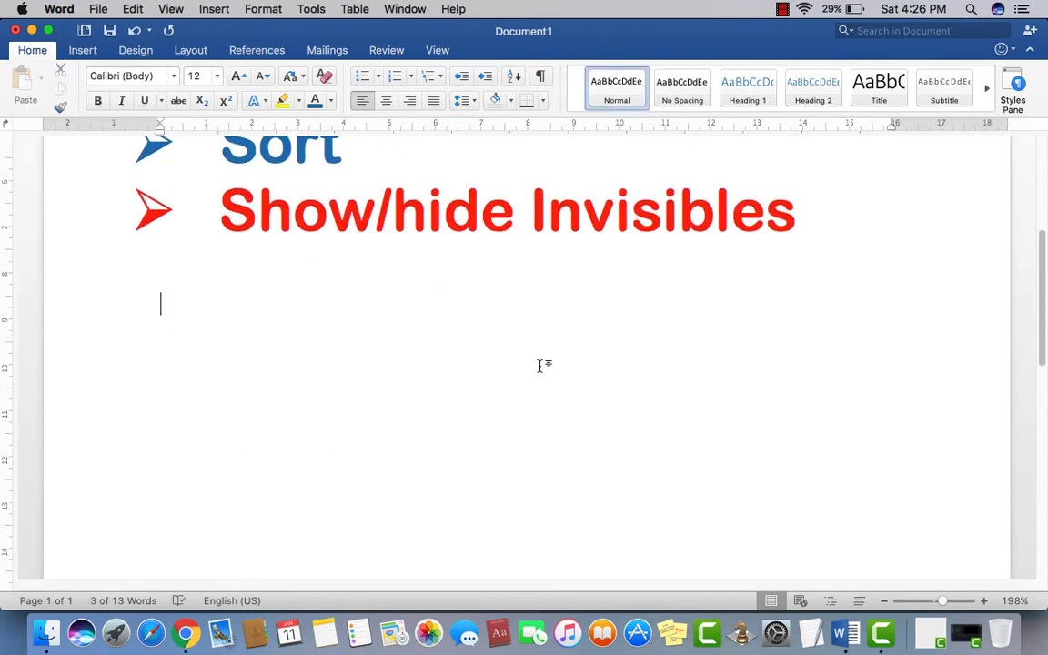
key(Return)
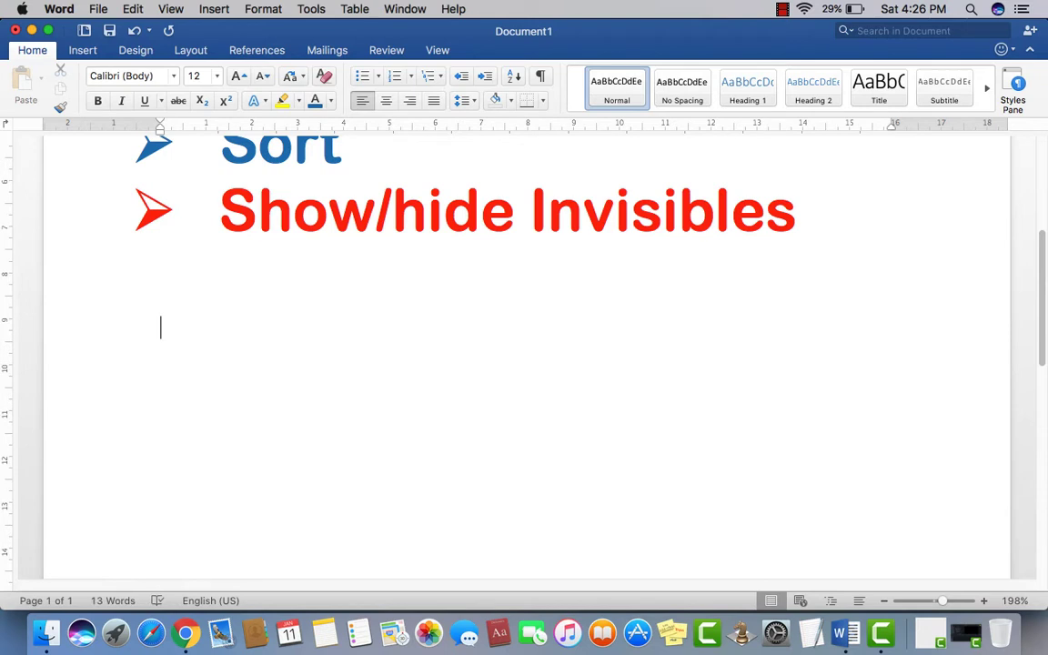
text(MacBookPro)
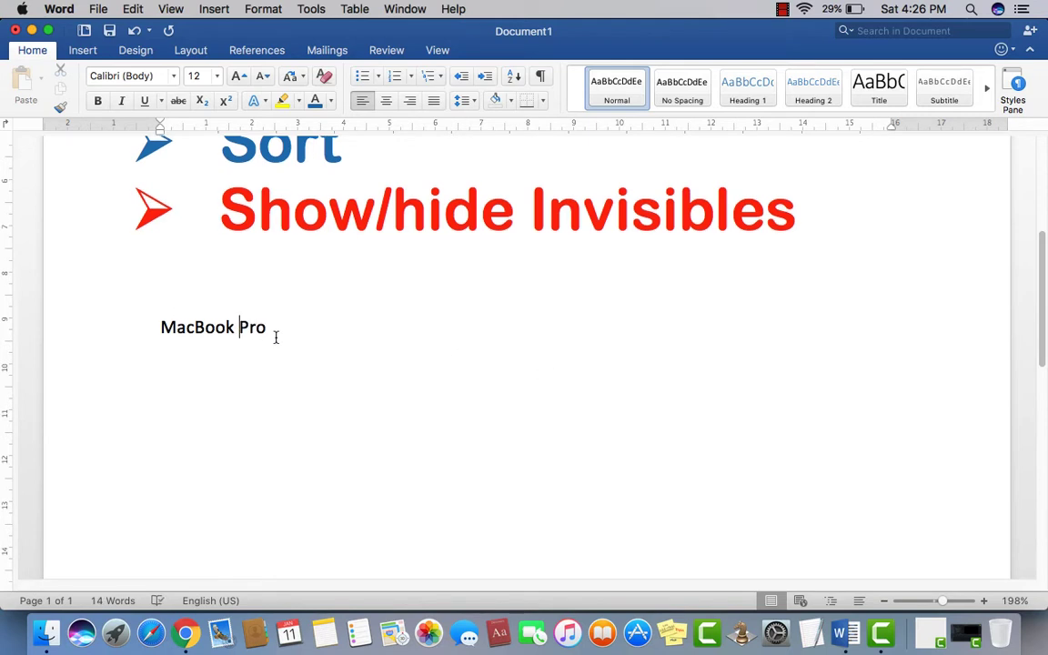
scroll(280, 339, down, 2)
scroll(280, 339, up, 5)
drag(282, 480, 165, 471)
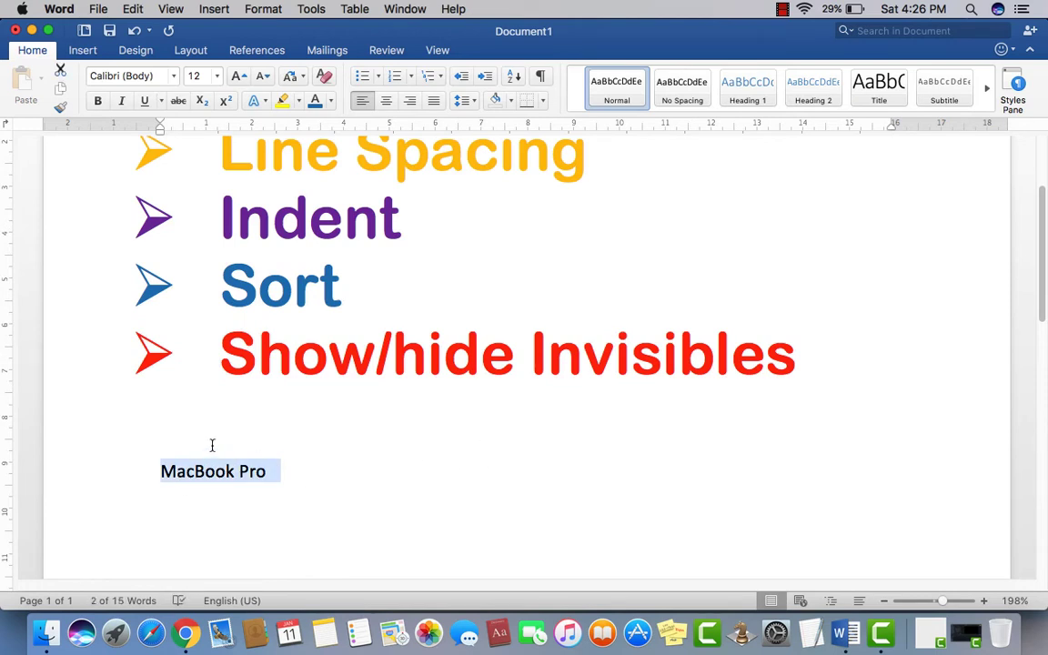
drag(284, 475, 180, 477)
click(171, 475)
drag(263, 475, 164, 471)
click(234, 474)
drag(268, 472, 137, 466)
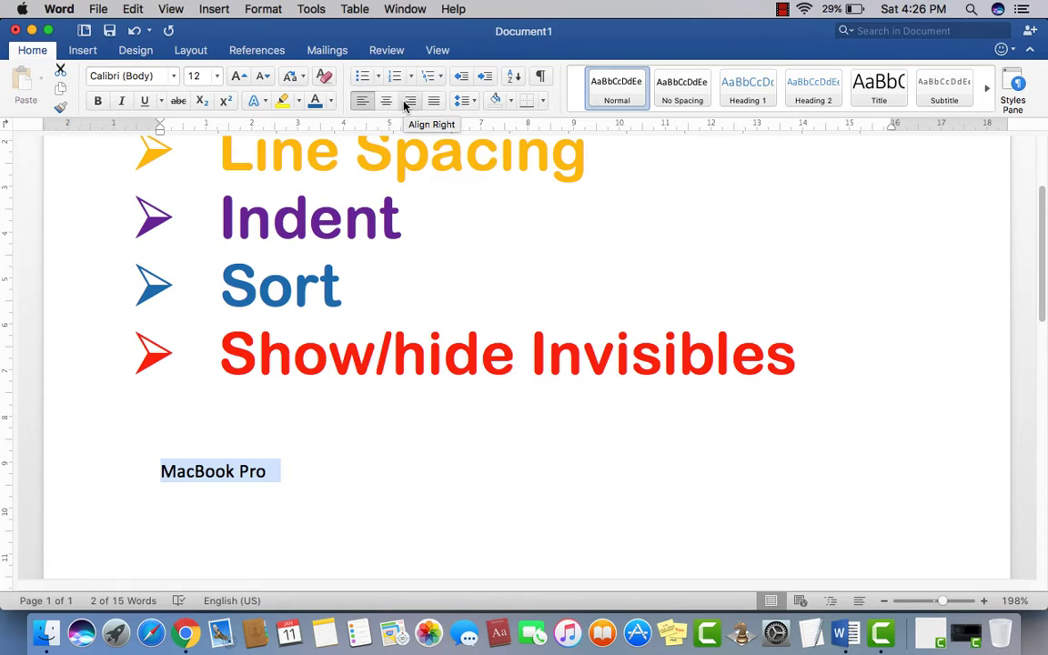
click(287, 480)
Step: Try the MacBook Pro line centred, right-aligned and centred again, ending with left alignment
drag(287, 481, 210, 480)
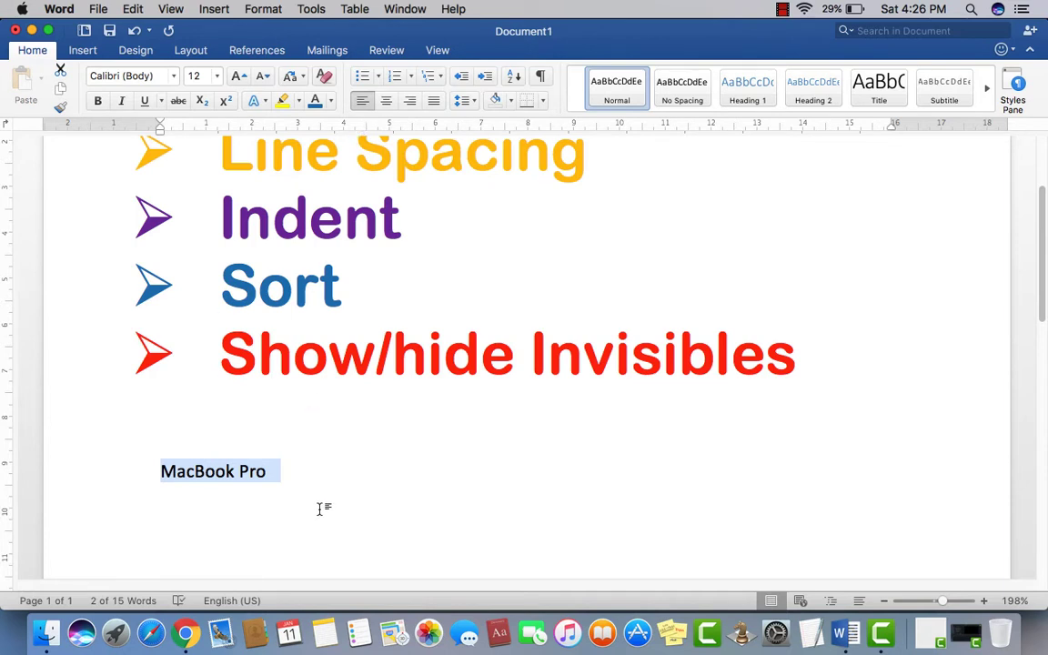
scroll(319, 510, up, 1)
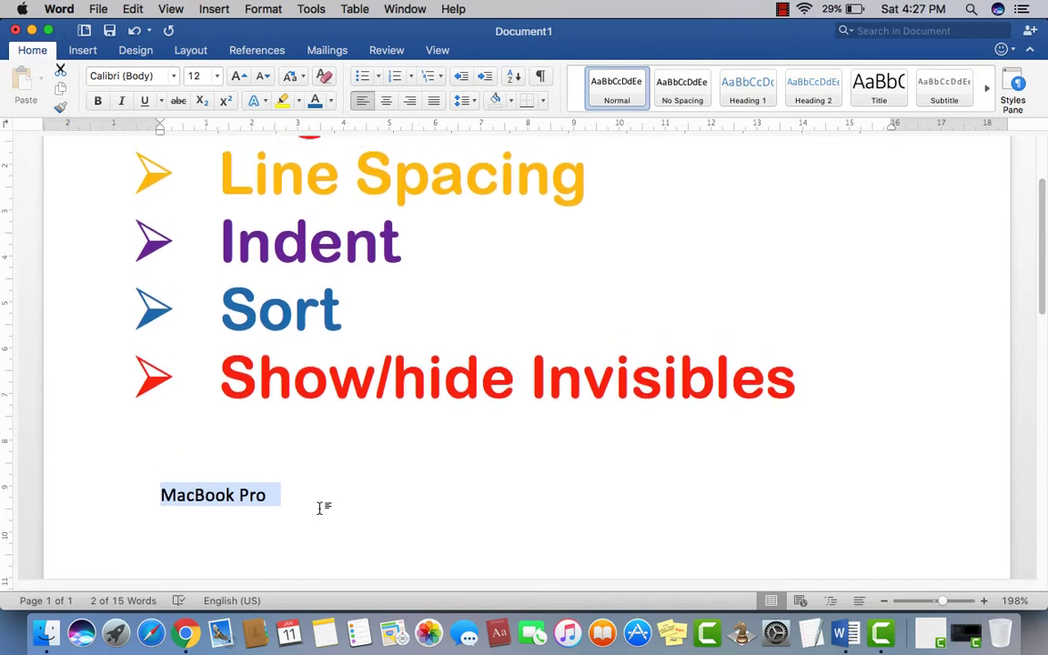
click(386, 104)
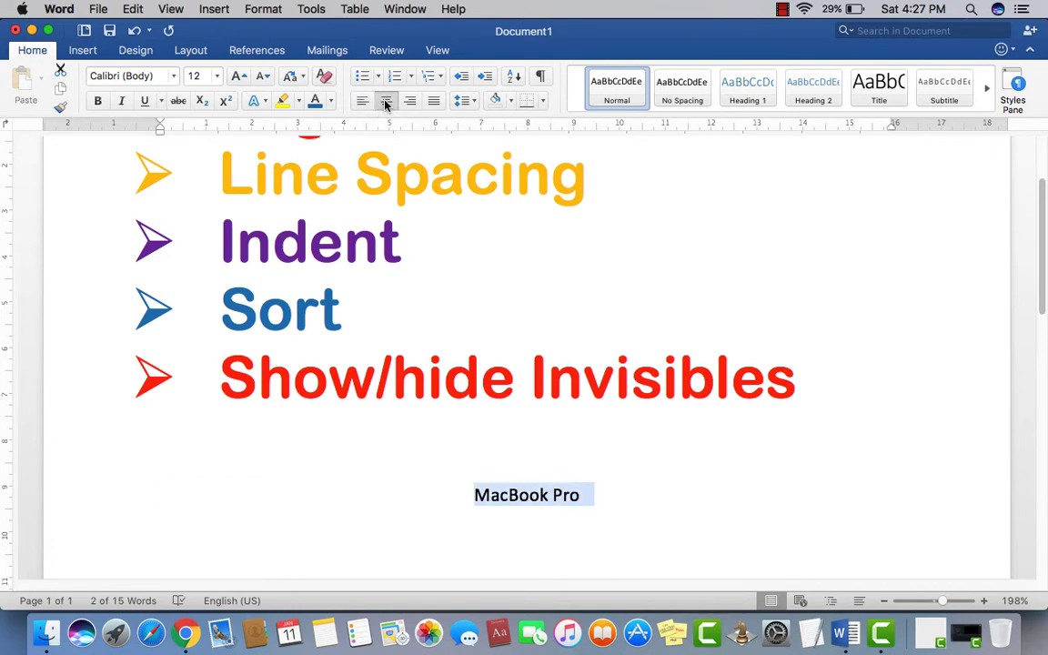
click(410, 103)
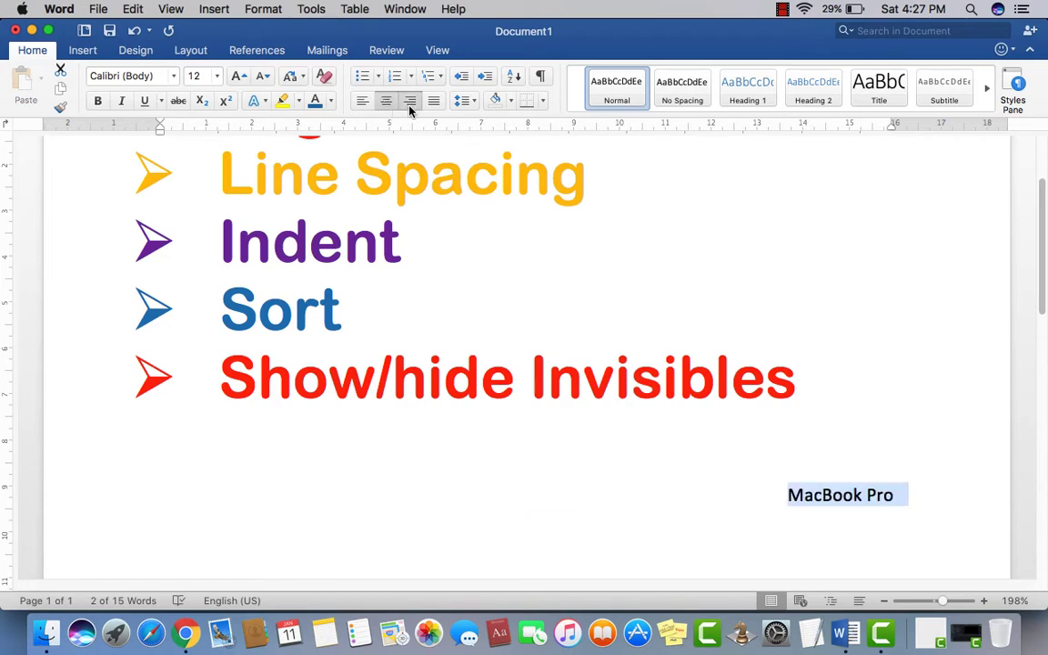
click(387, 105)
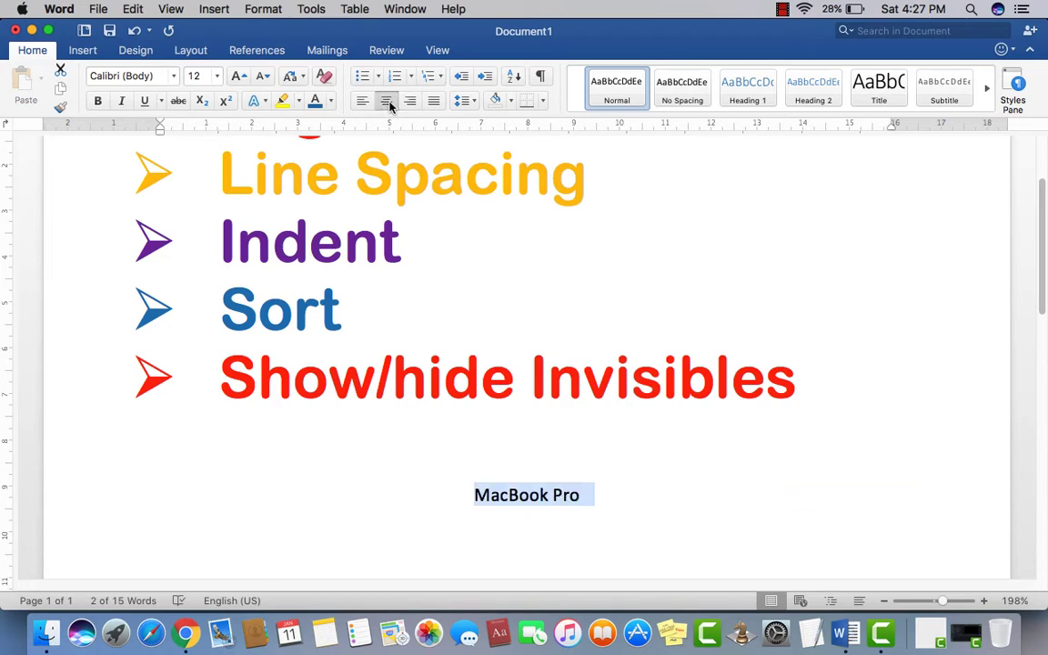
click(367, 106)
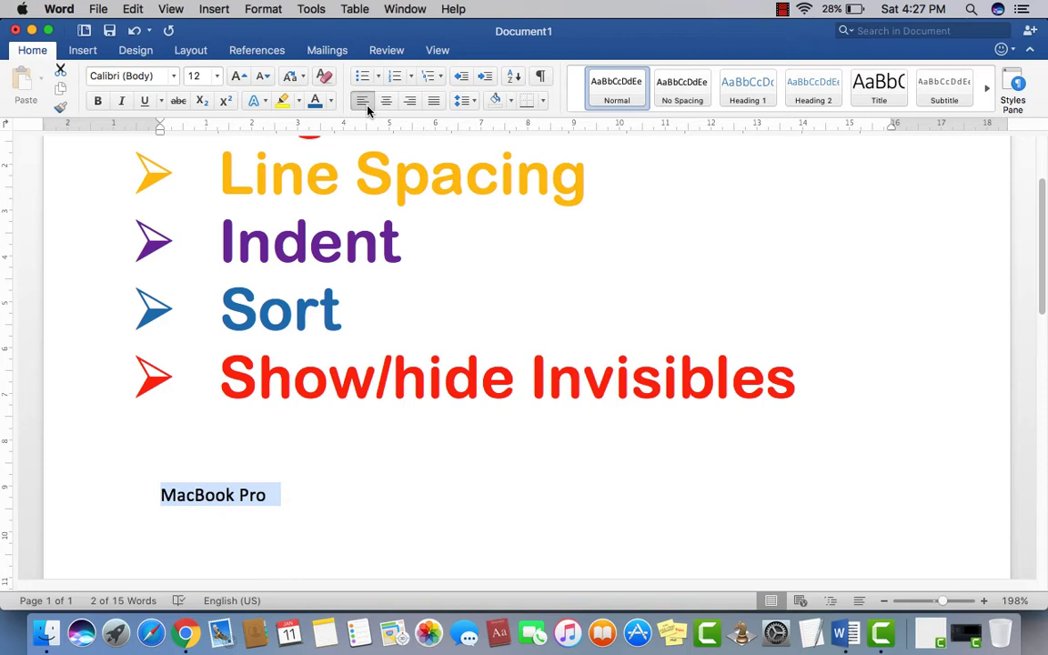
Step: Copy the MacBook Pro line and paste it to make three consecutive MacBook Pro lines
click(390, 469)
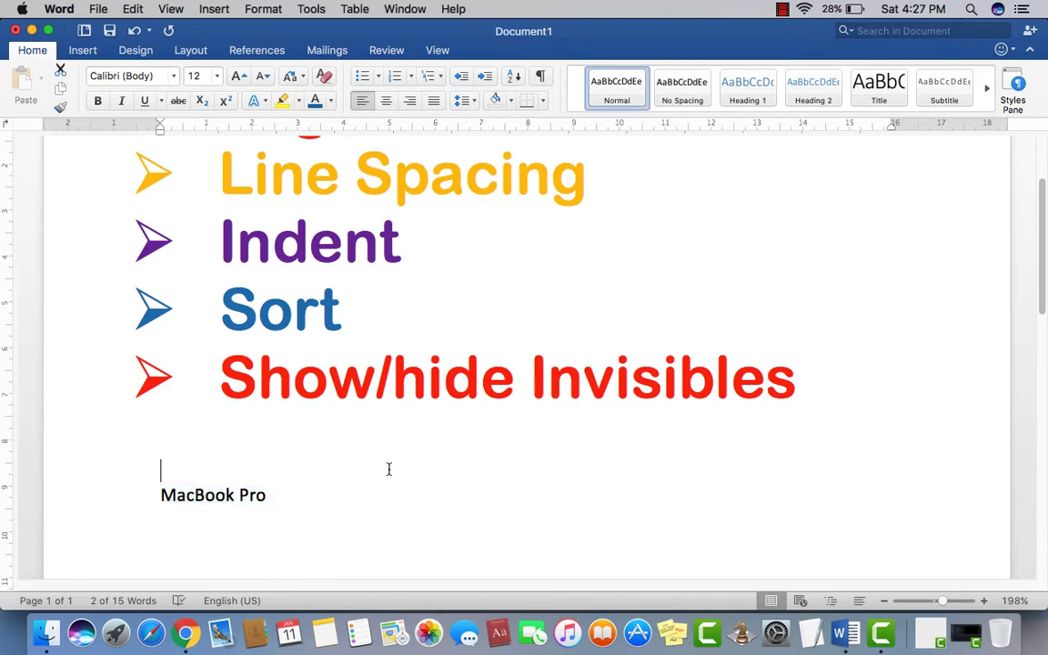
click(279, 493)
click(286, 505)
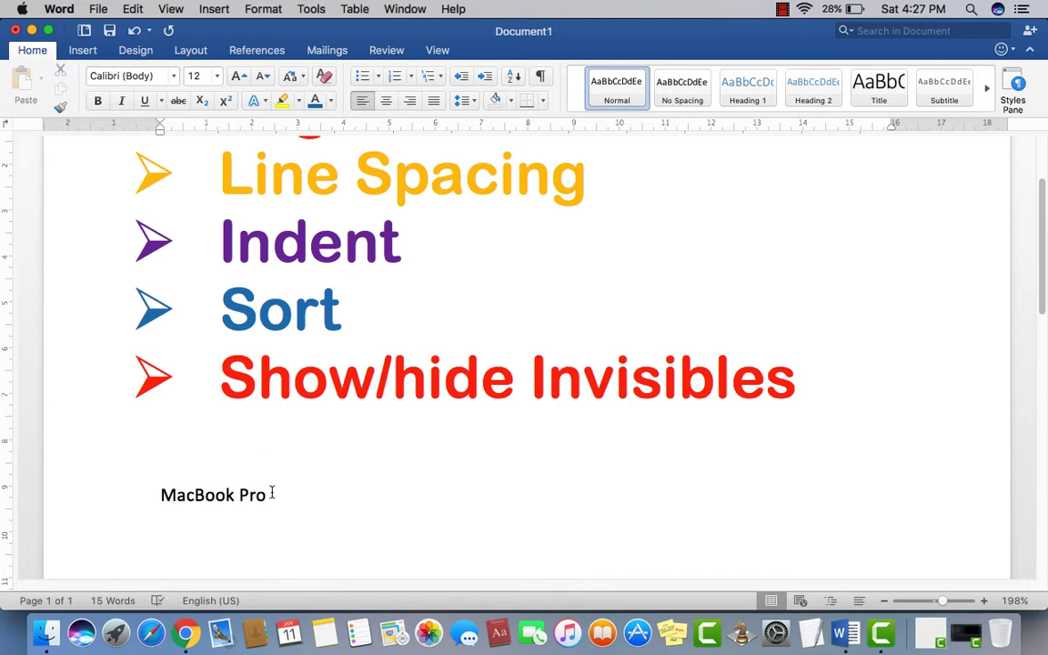
drag(271, 492, 171, 492)
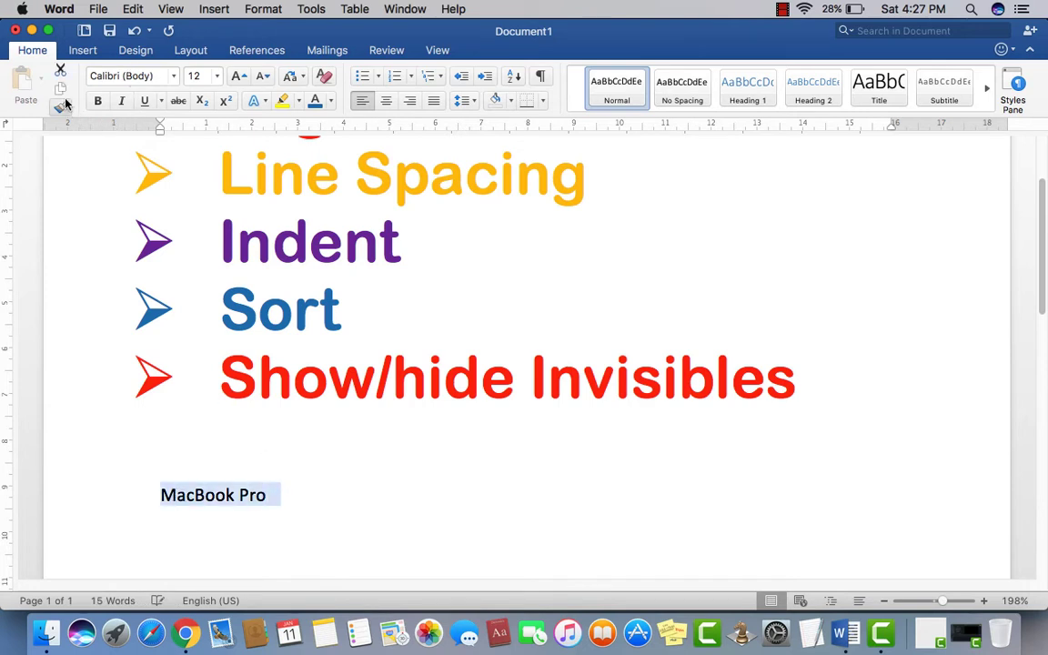
click(60, 90)
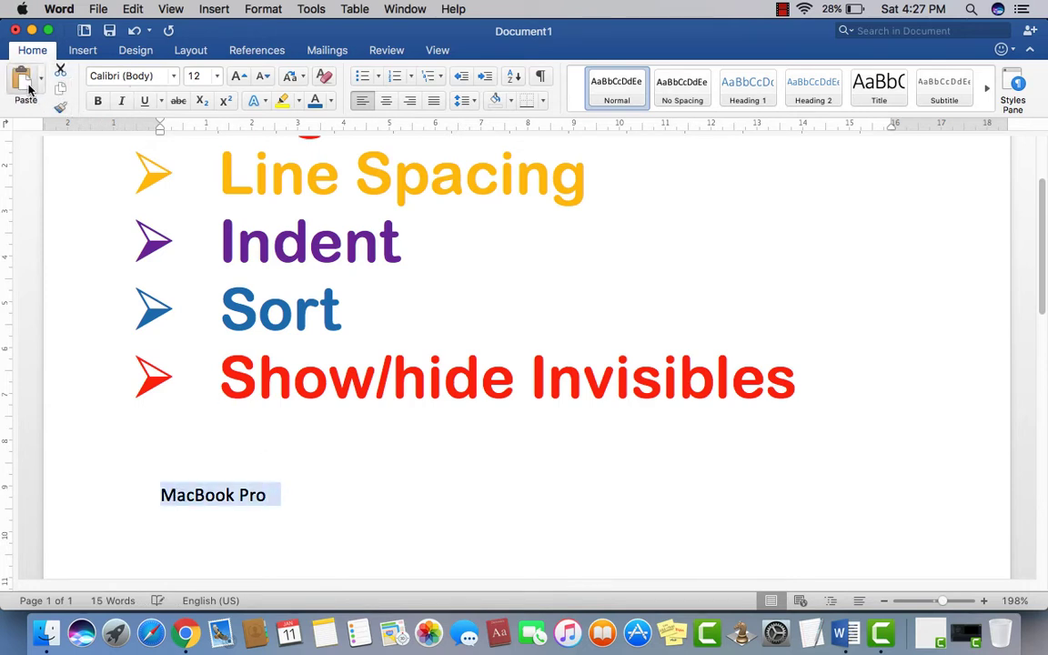
click(27, 83)
click(27, 84)
click(28, 84)
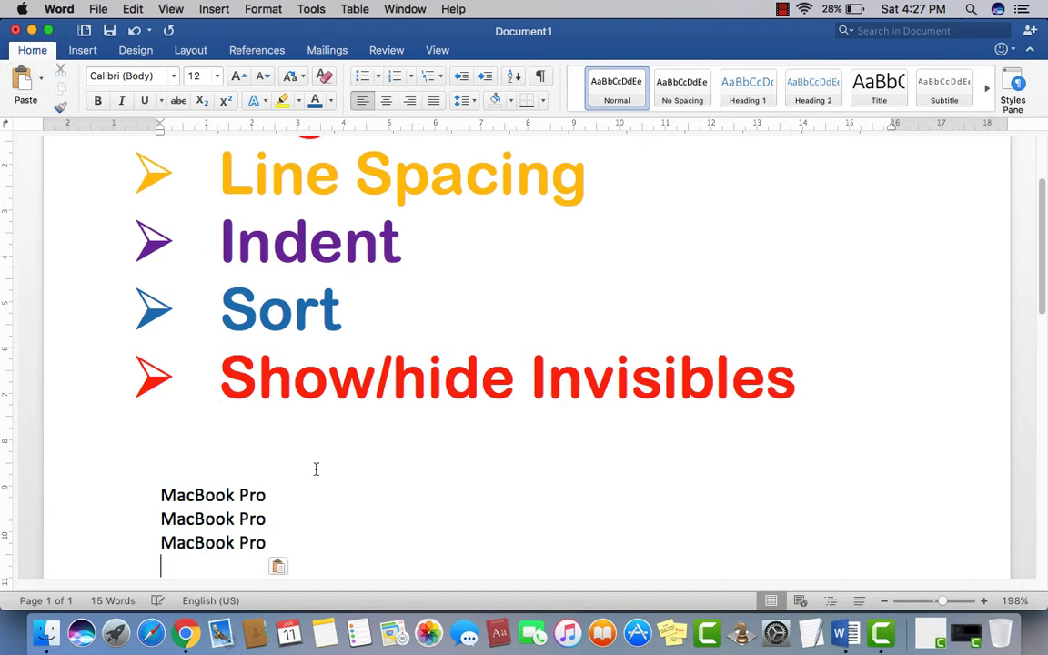
Step: Centre the second MacBook Pro line and right-align the third one
click(346, 515)
click(387, 103)
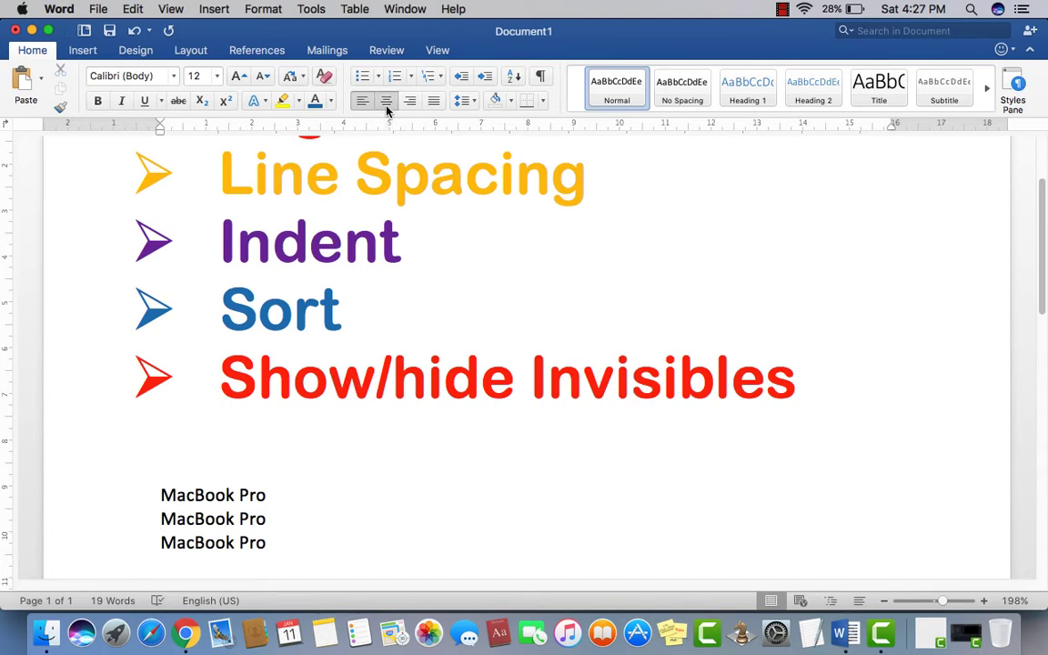
click(158, 543)
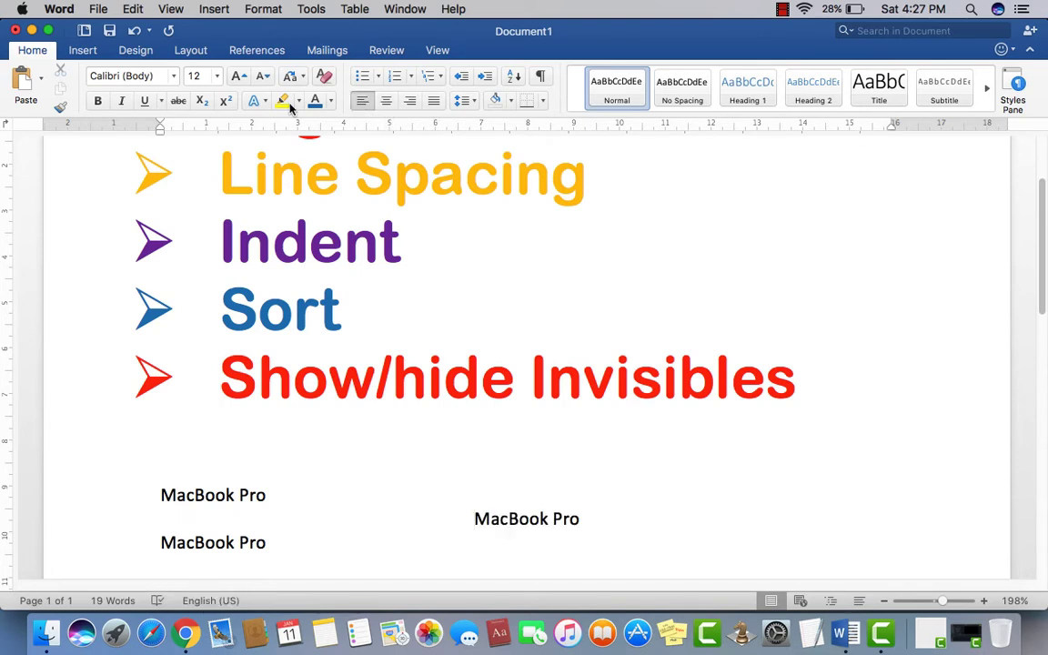
click(408, 103)
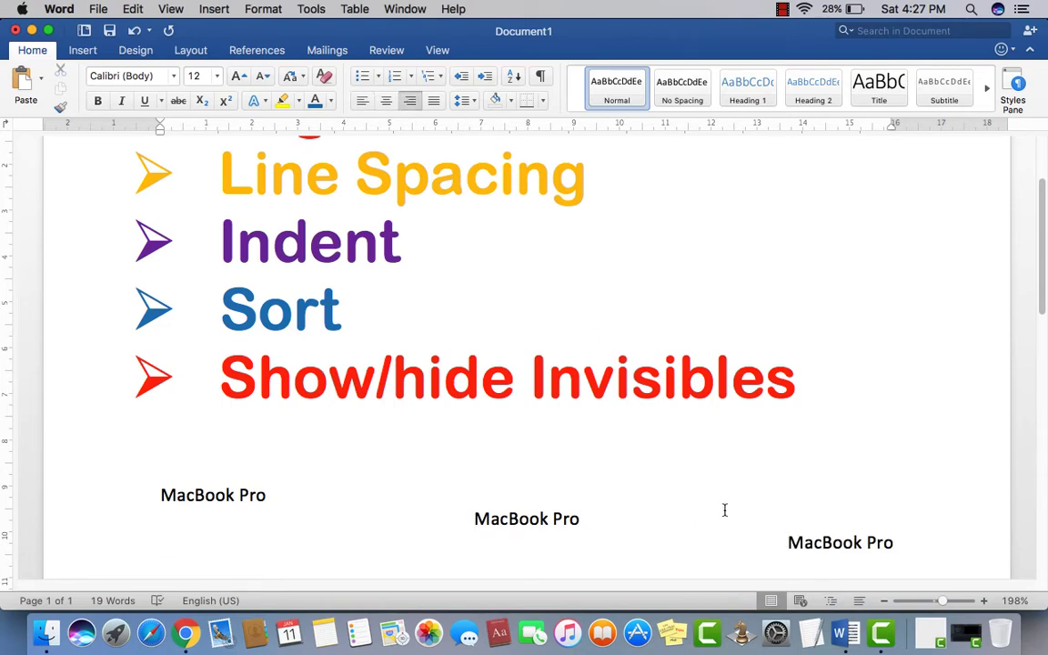
Step: Add a blank line at the end of the text and left-align the line directly beneath the third MacBook Pro
scroll(725, 510, down, 1)
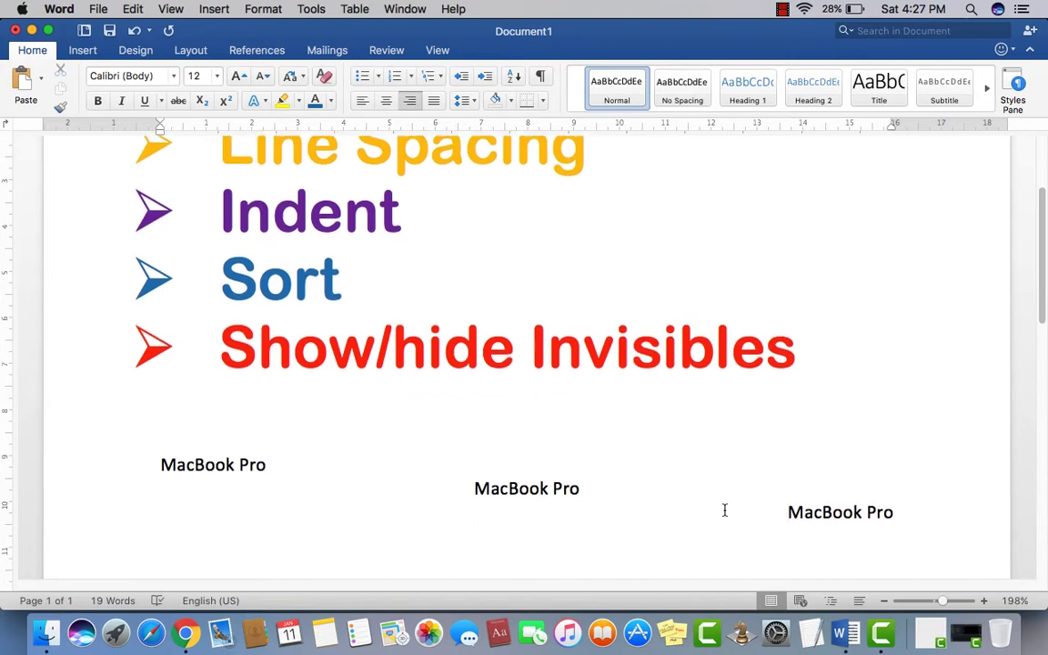
scroll(725, 510, up, 4)
scroll(725, 511, down, 6)
scroll(722, 511, down, 1)
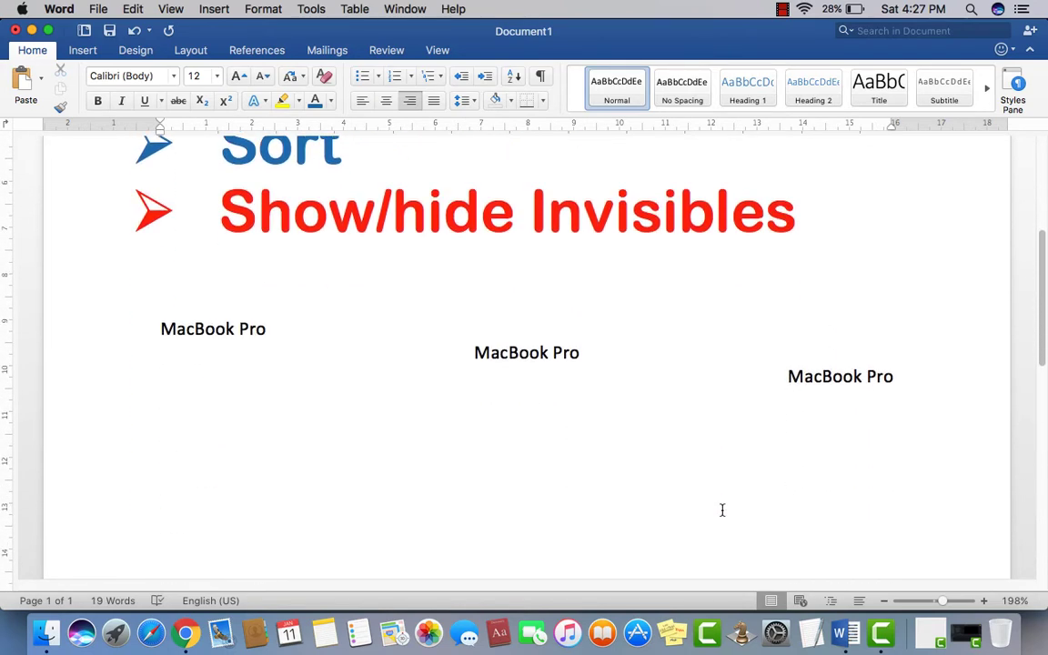
click(894, 381)
click(890, 391)
scroll(683, 435, down, 1)
scroll(683, 433, up, 3)
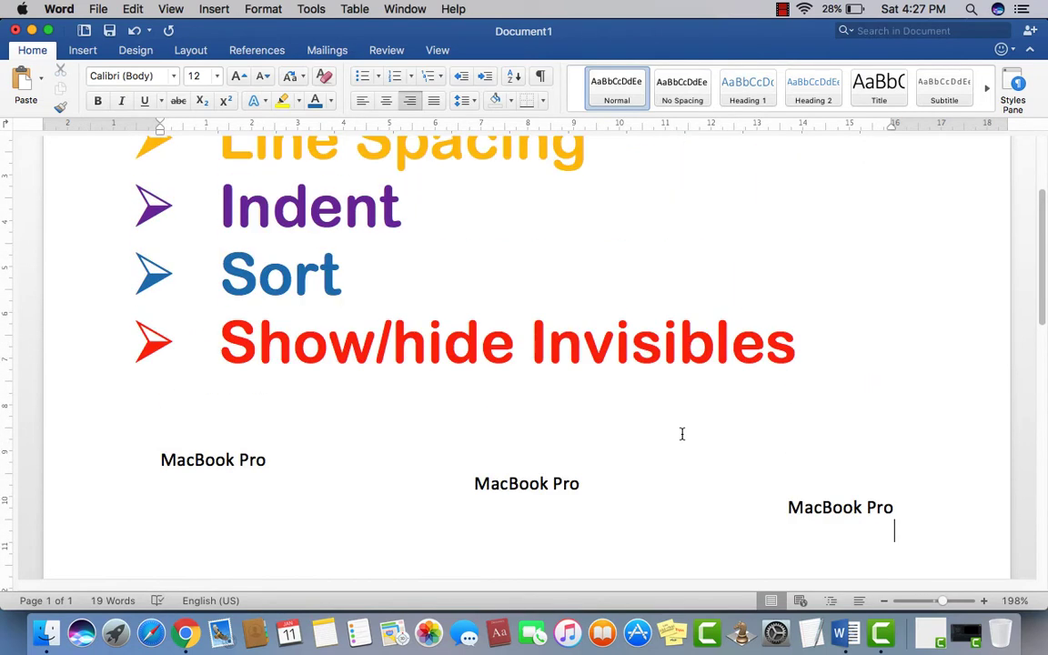
key(Return)
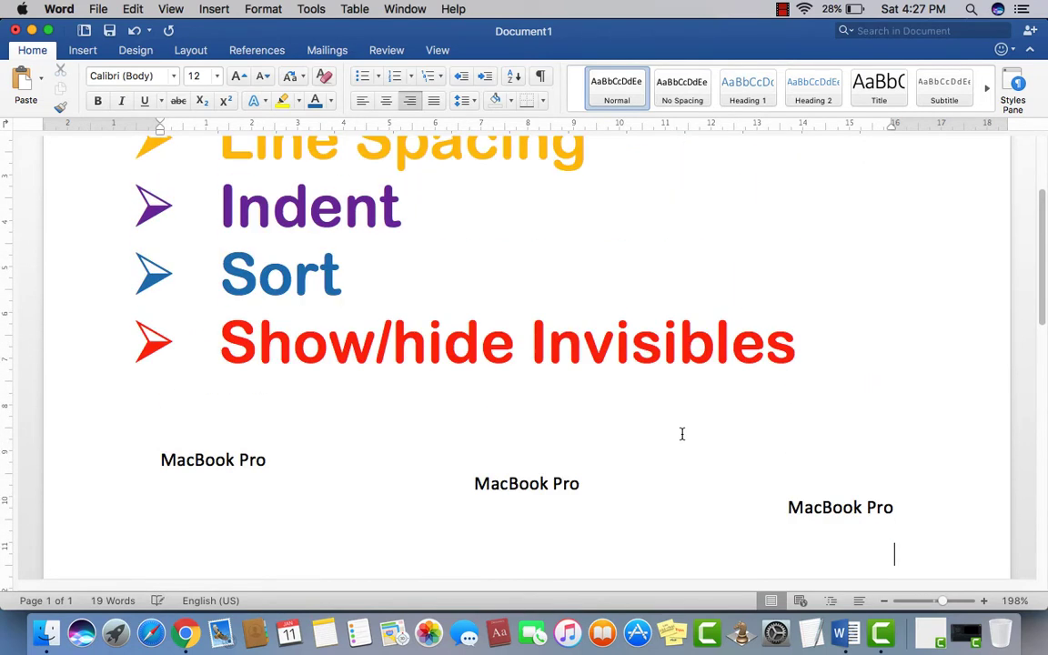
scroll(905, 529, down, 1)
click(904, 526)
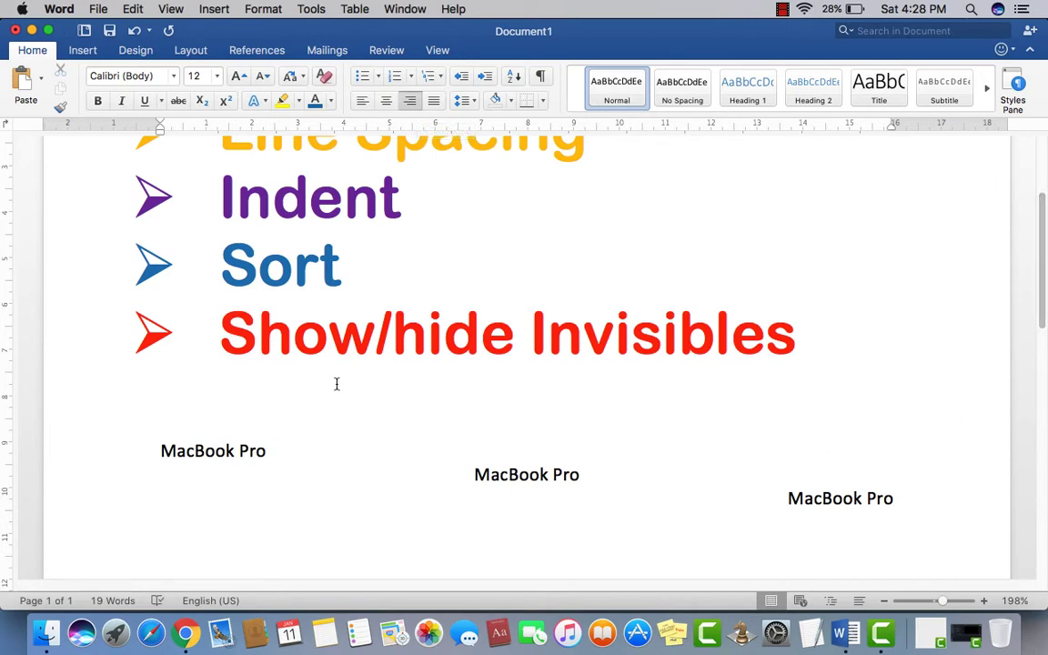
click(362, 105)
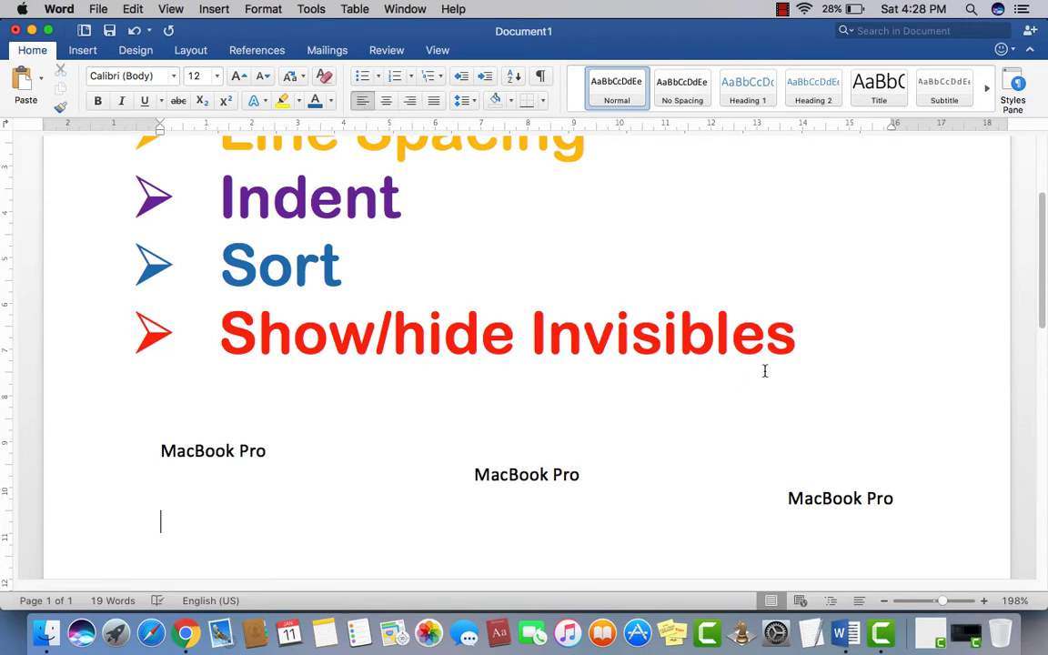
Step: Enter "Word Processing" on the left-aligned line below the MacBook Pro lines
text(word e)
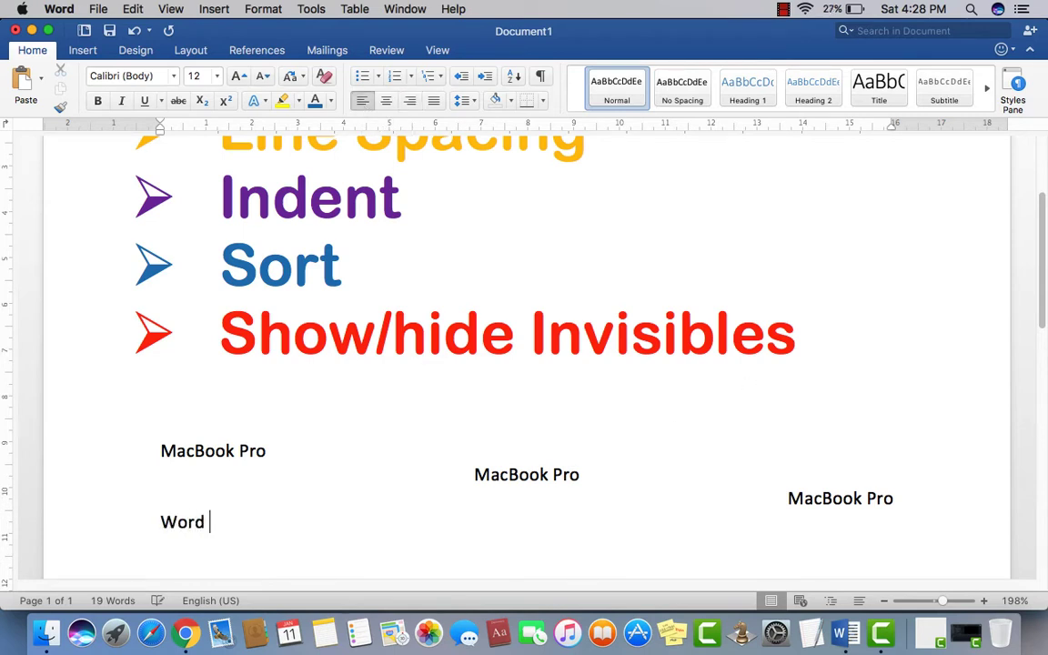
key(BackSpace)
text(pro)
key(BackSpace)
key(BackSpace)
key(BackSpace)
text(Processing)
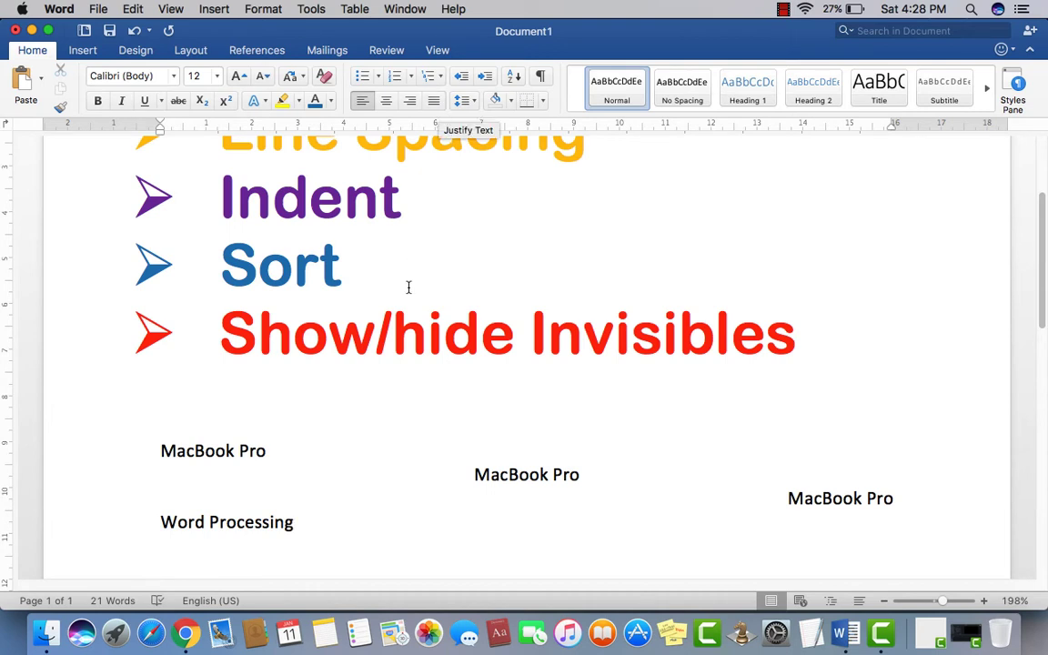
Step: Compare justified and right alignment on the "Word Processing" line, and leave it justified
scroll(421, 362, down, 3)
scroll(421, 364, up, 3)
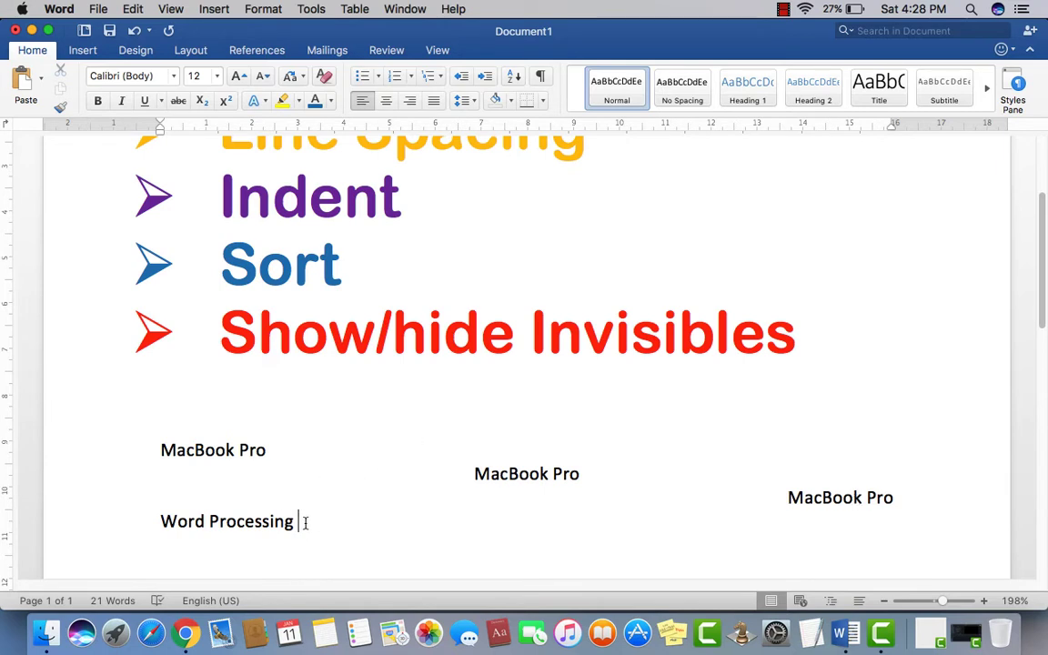
drag(303, 521, 161, 522)
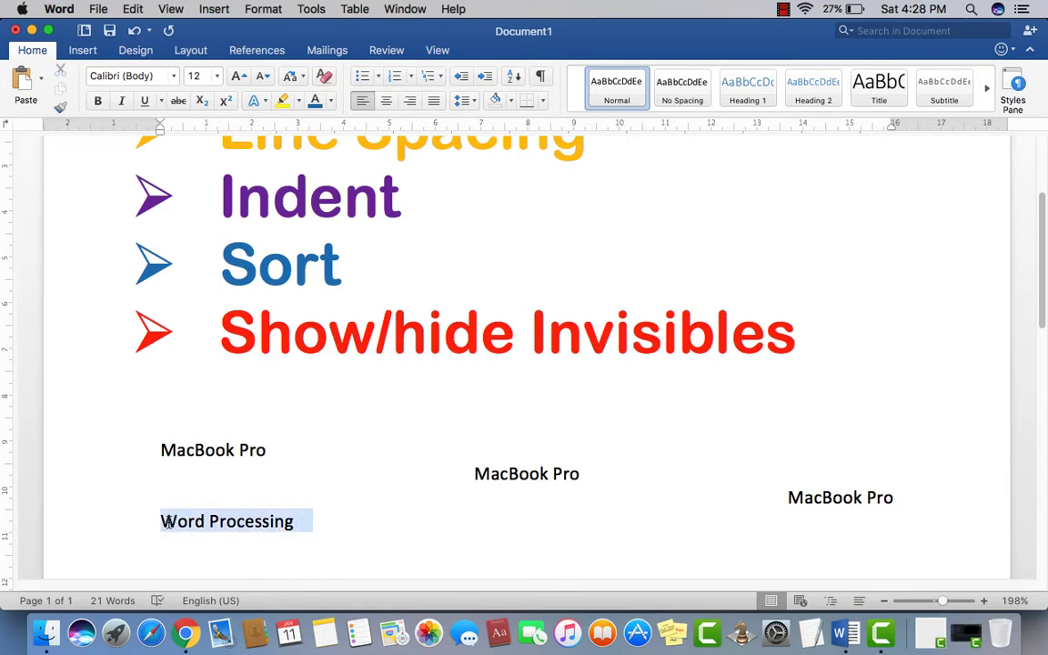
click(434, 100)
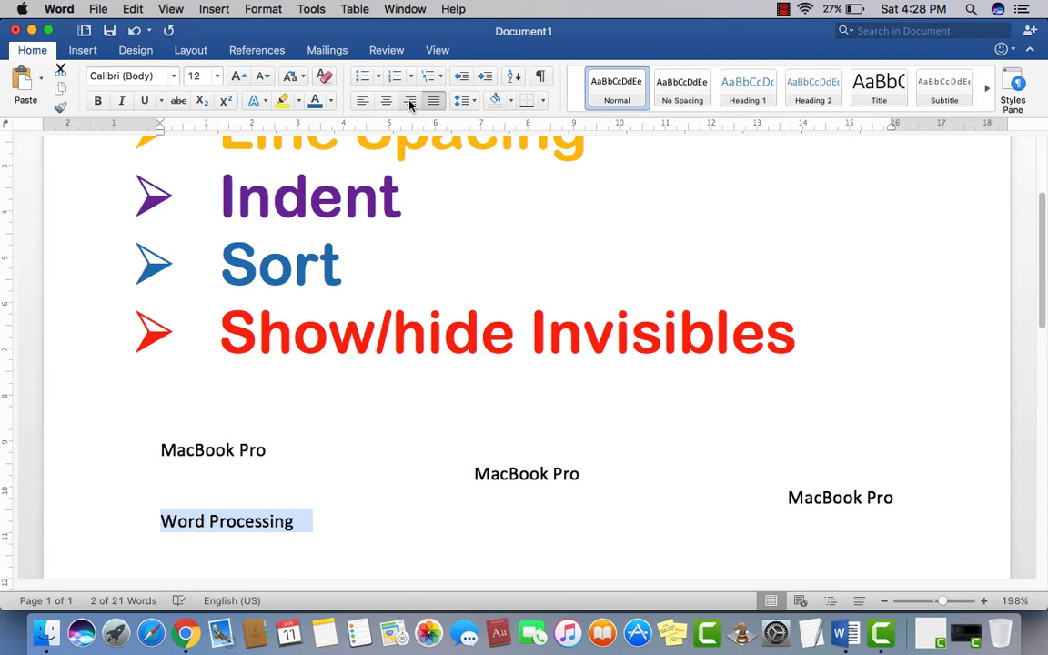
click(410, 102)
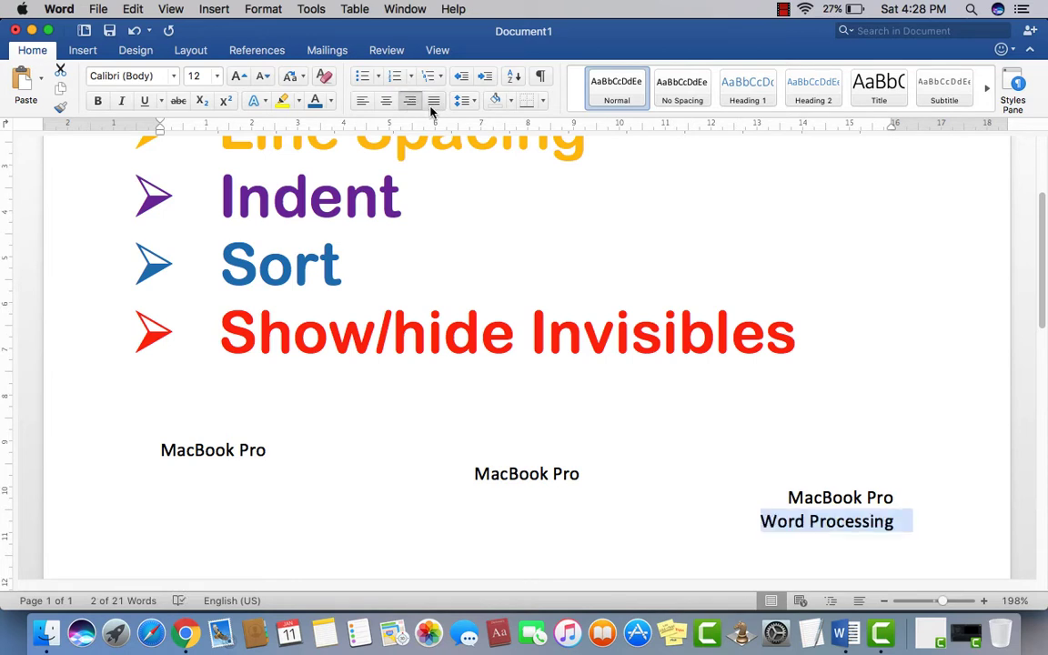
click(434, 102)
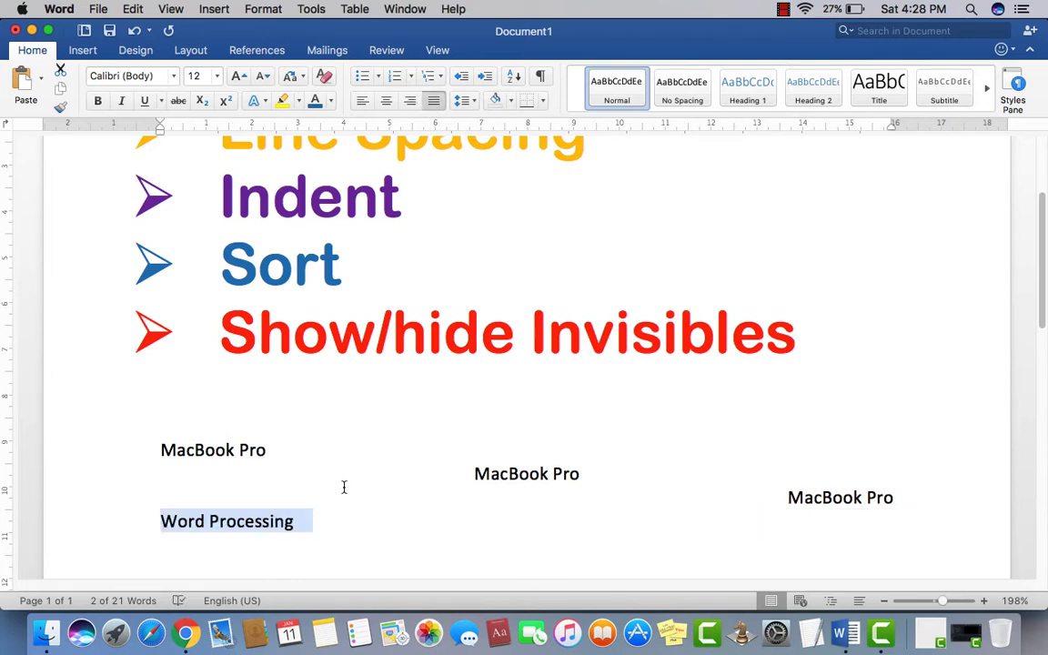
Step: Generate sample paragraphs below the "Word Processing" line with =rand()
click(363, 523)
scroll(377, 447, down, 1)
scroll(377, 447, down, 3)
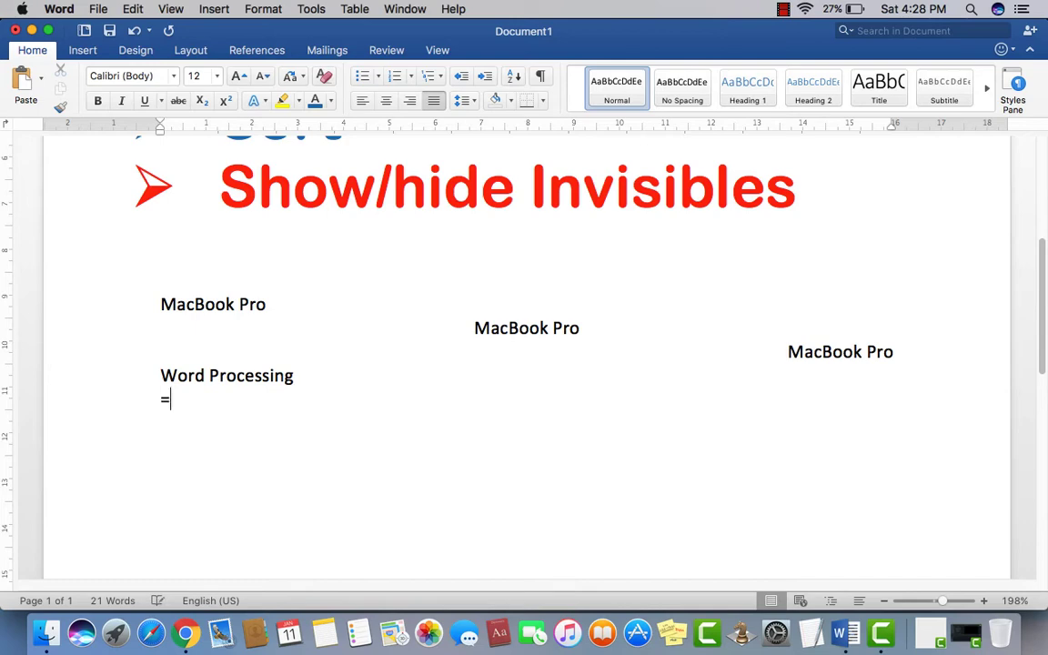
text(=rand())
key(Return)
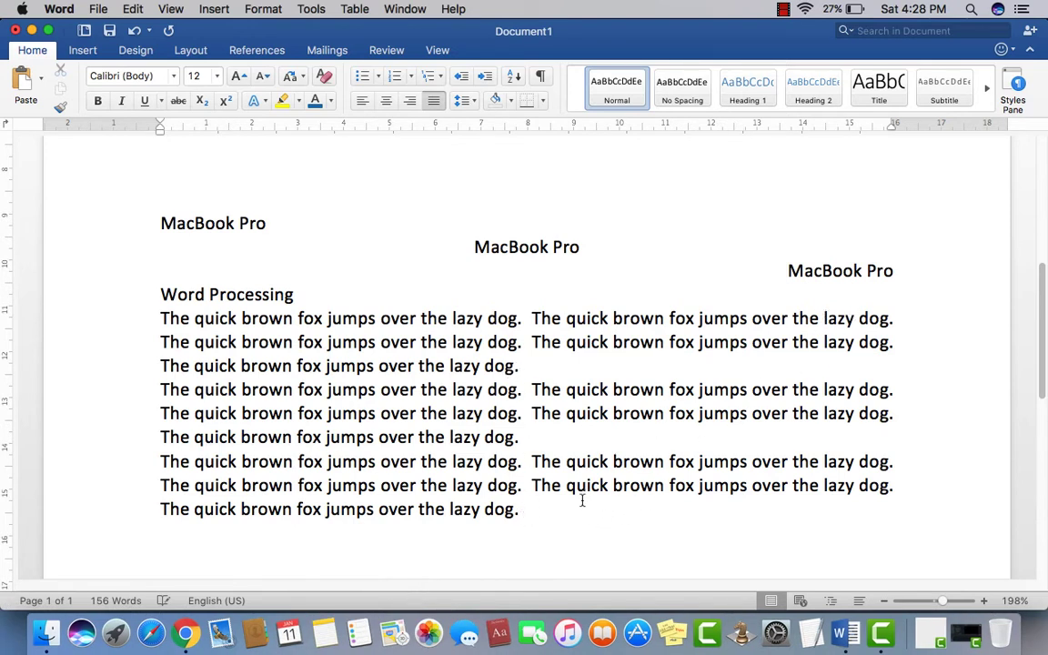
Step: Left-align all the generated "quick brown fox" paragraphs
drag(520, 508, 160, 319)
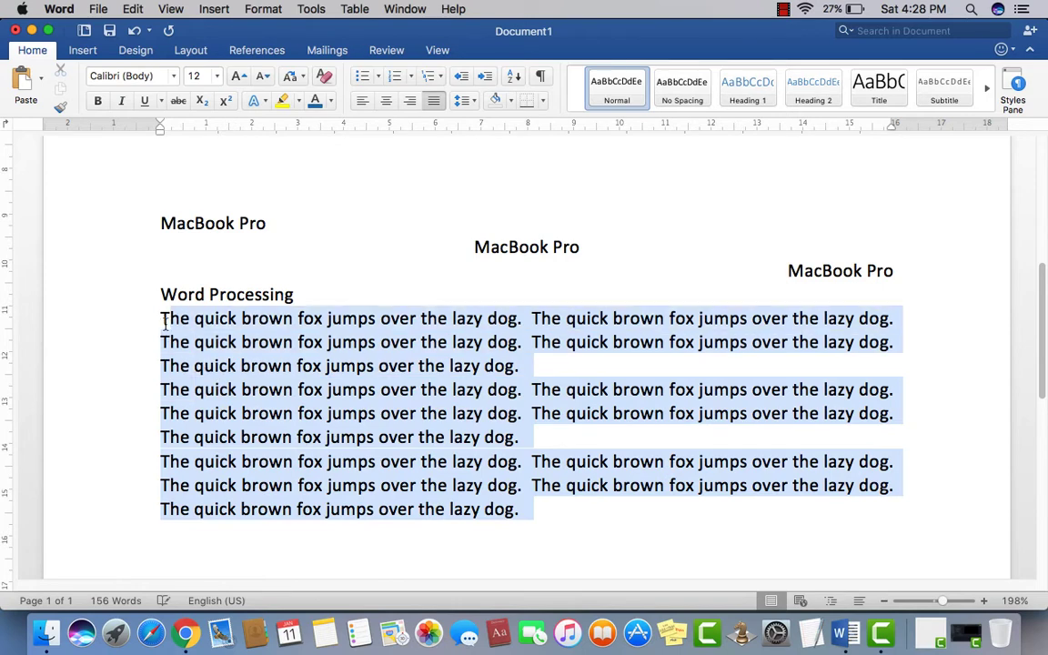
click(363, 103)
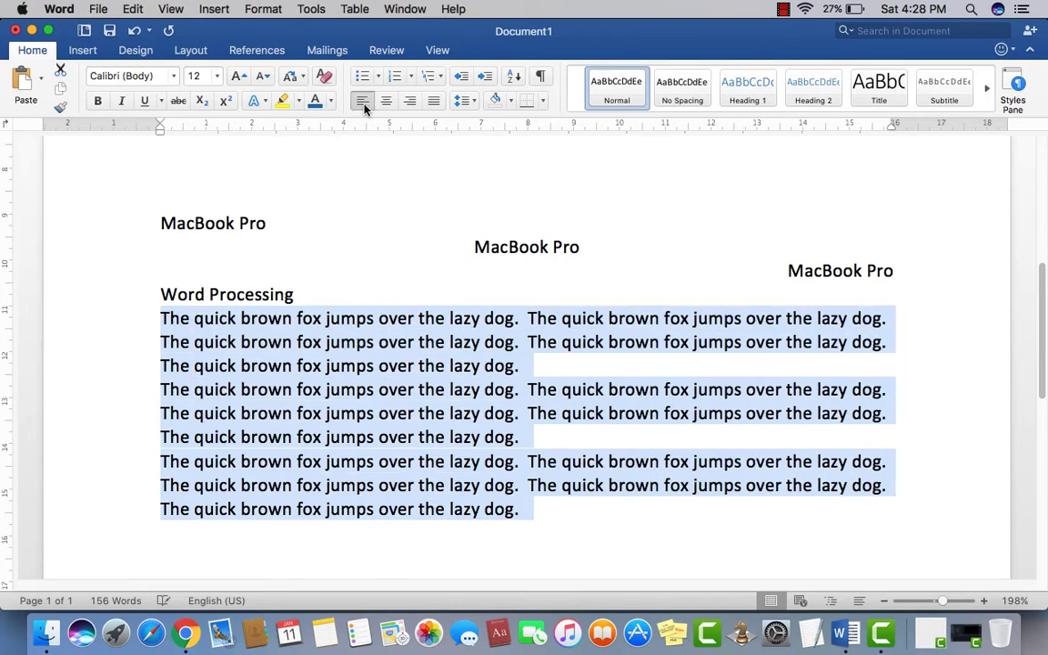
click(436, 412)
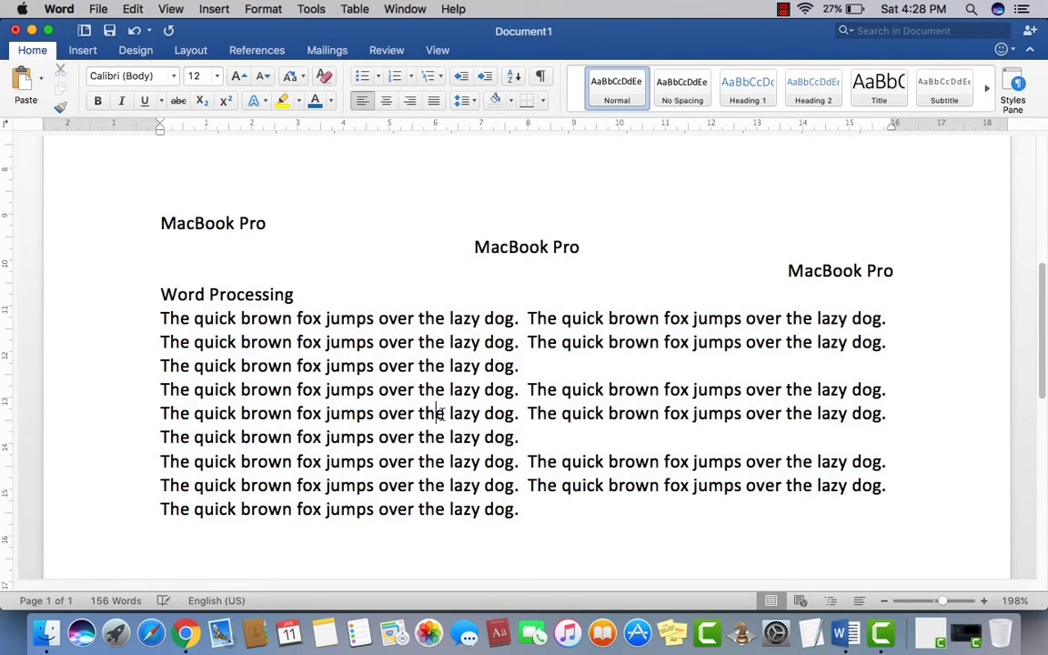
Step: Merge the second fox paragraph into the first and move the document's right margin out to about 17 on the ruler
click(163, 385)
key(BackSpace)
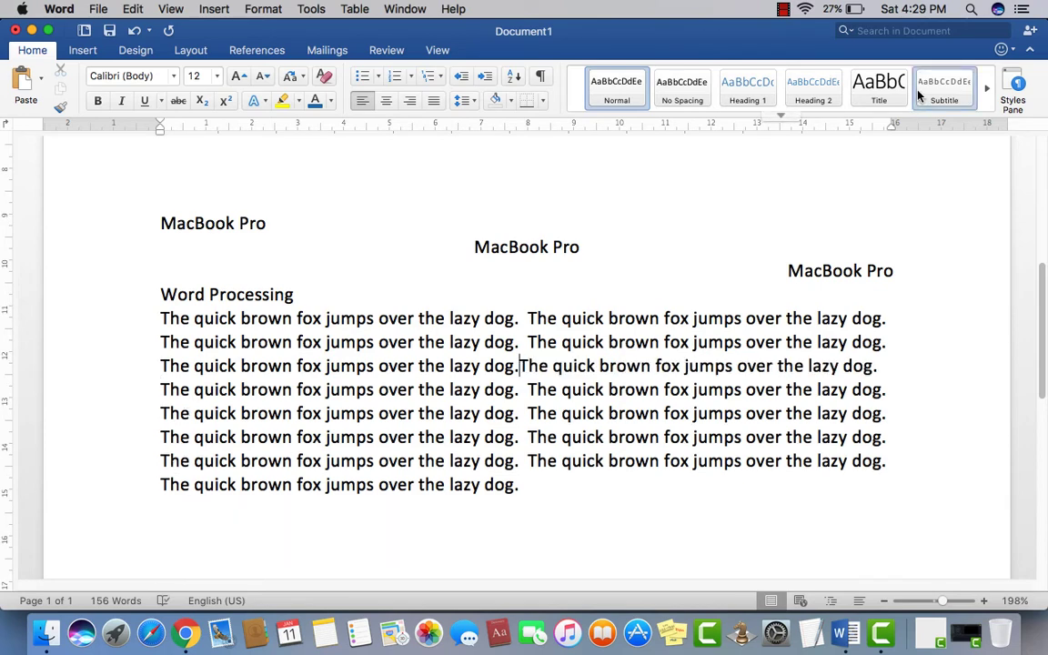
drag(892, 125, 947, 127)
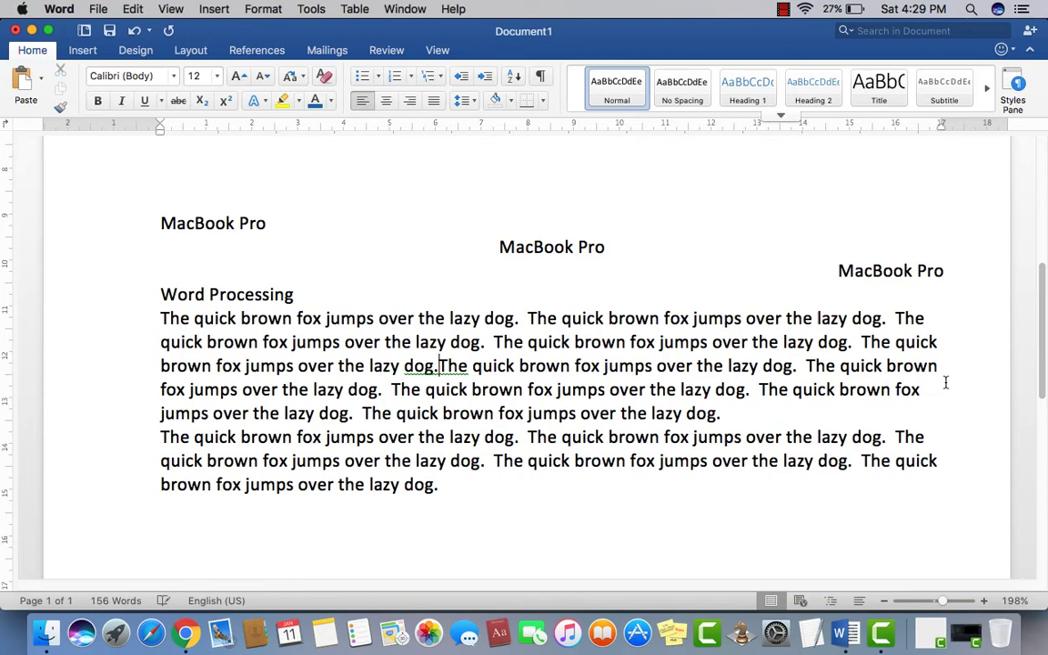
Step: Justify the fox paragraphs and insert the missing space between "dog." and "The" where the paragraphs were merged
click(823, 479)
drag(161, 317, 164, 485)
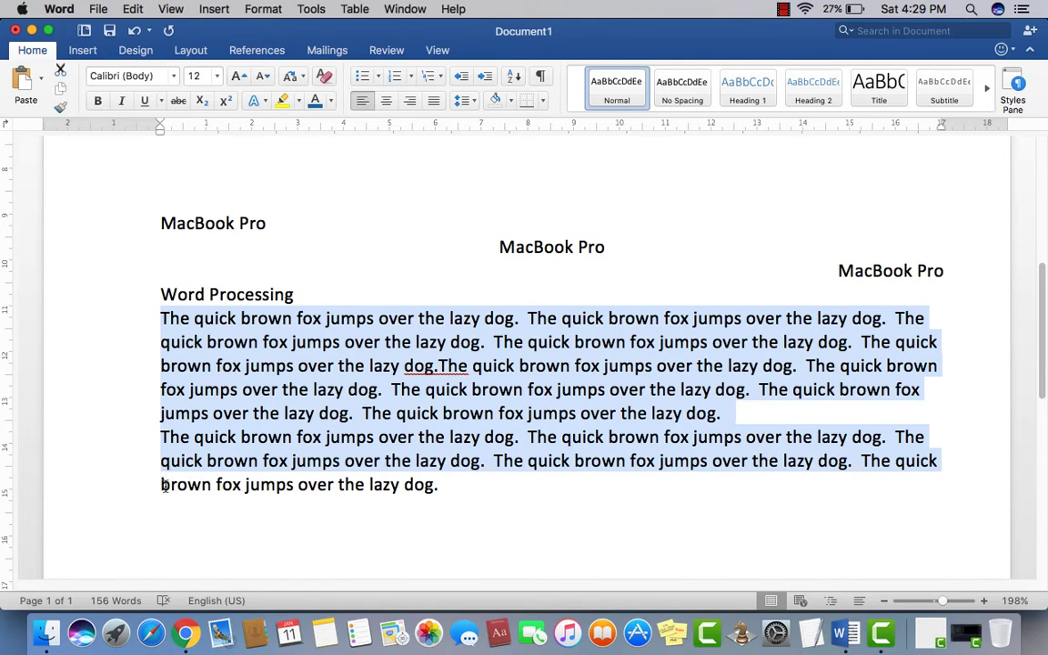
click(421, 529)
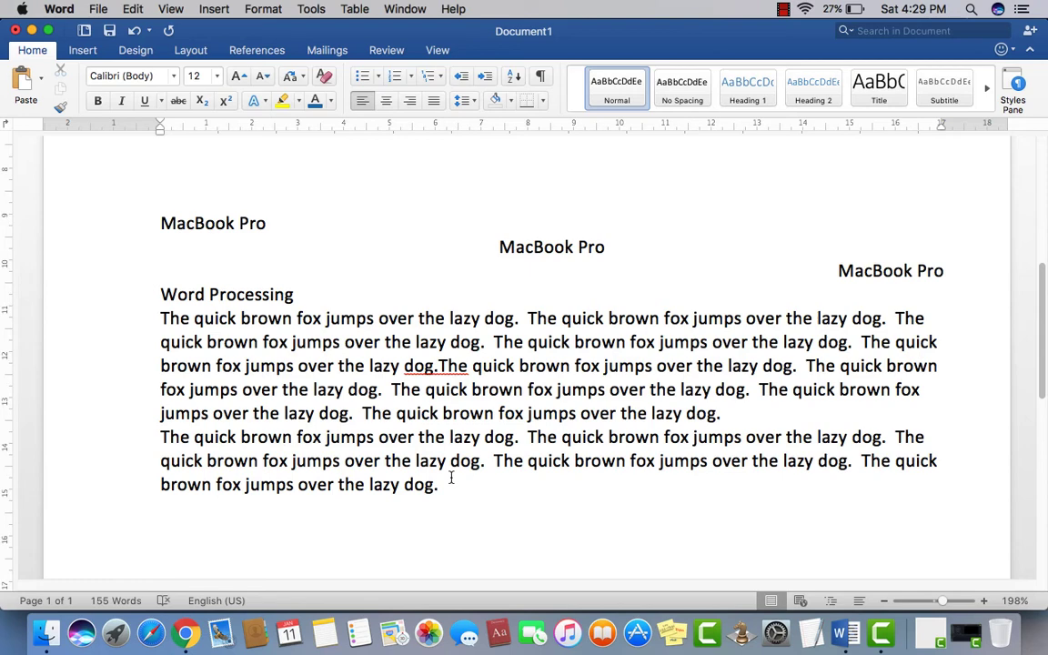
drag(447, 483, 170, 318)
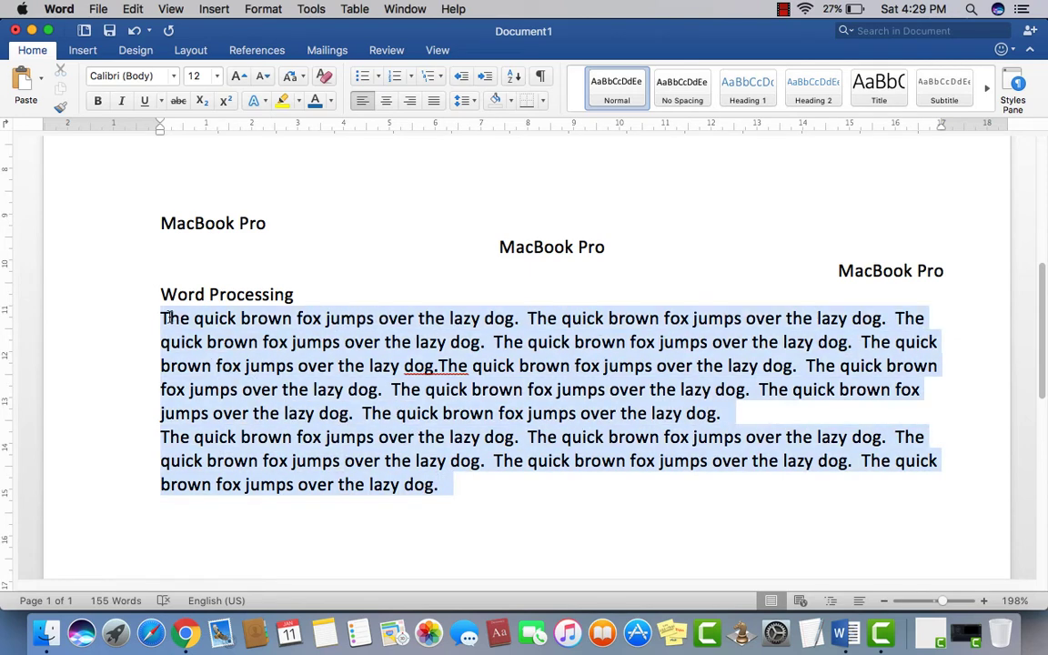
click(435, 101)
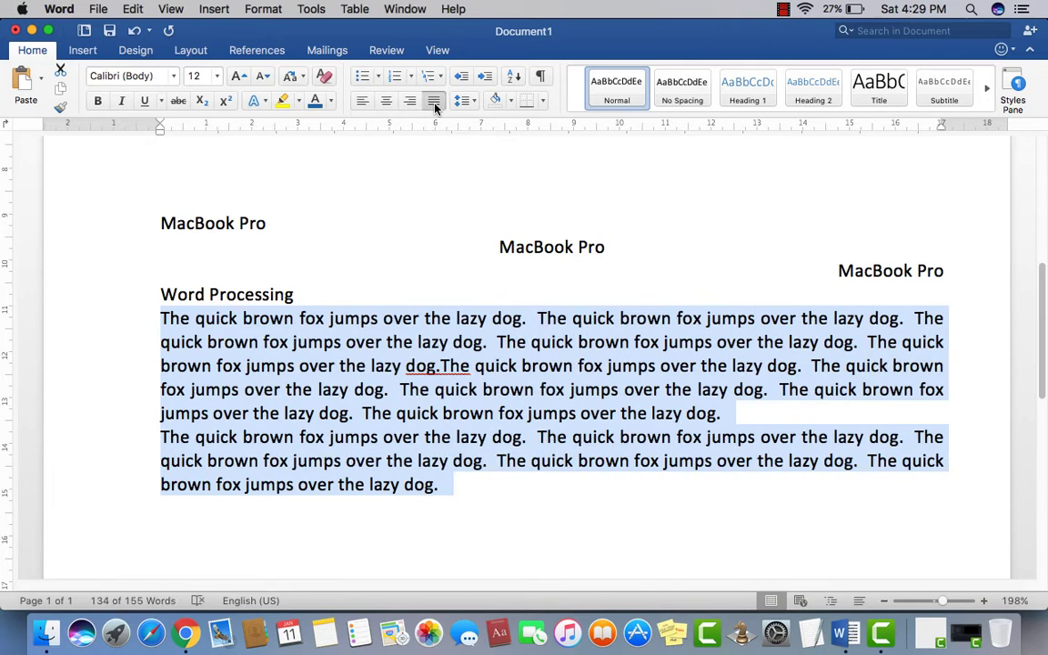
click(536, 491)
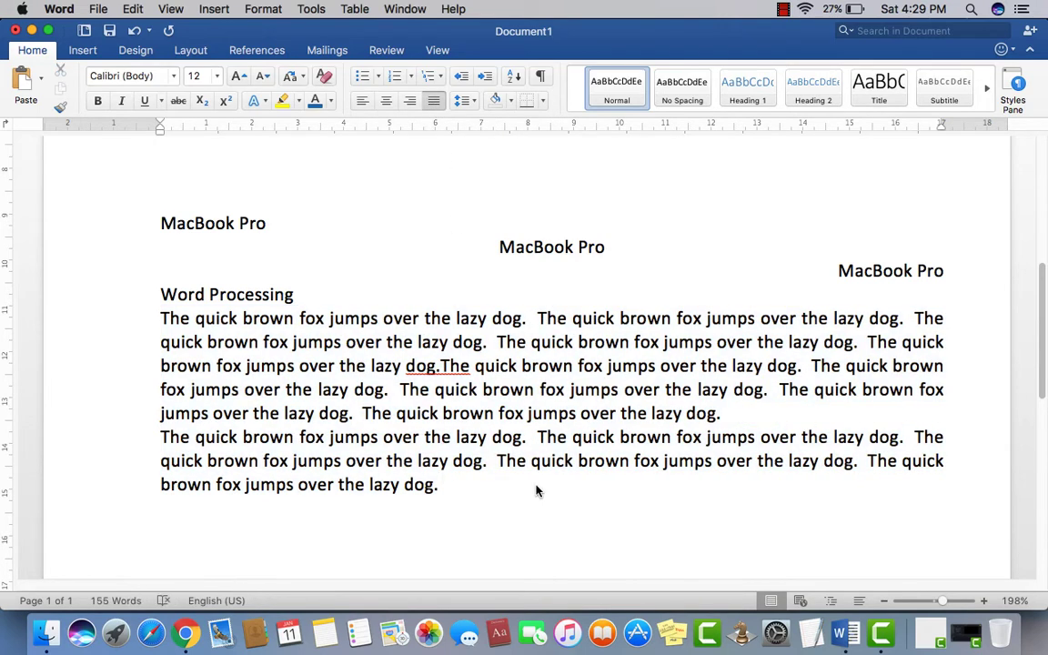
click(440, 366)
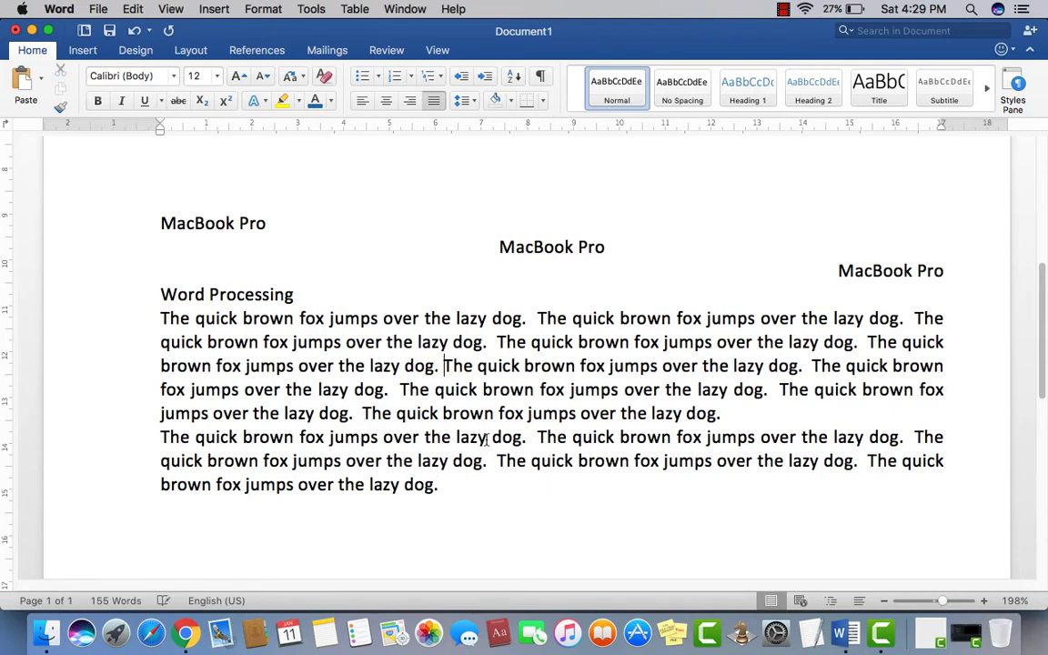
scroll(504, 446, down, 2)
scroll(504, 446, up, 10)
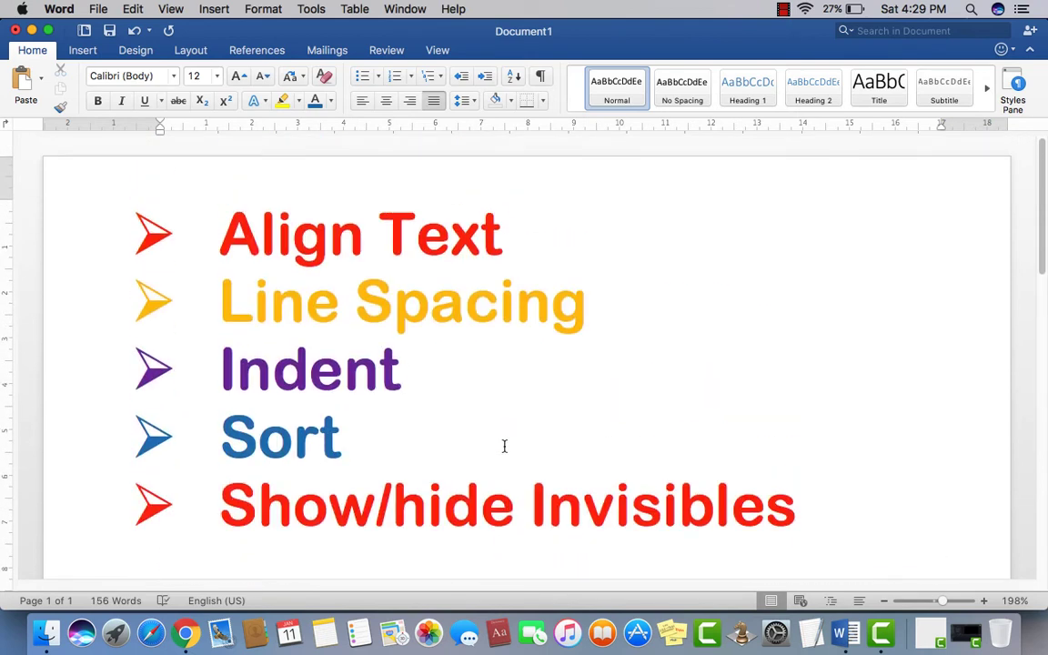
drag(491, 223, 260, 218)
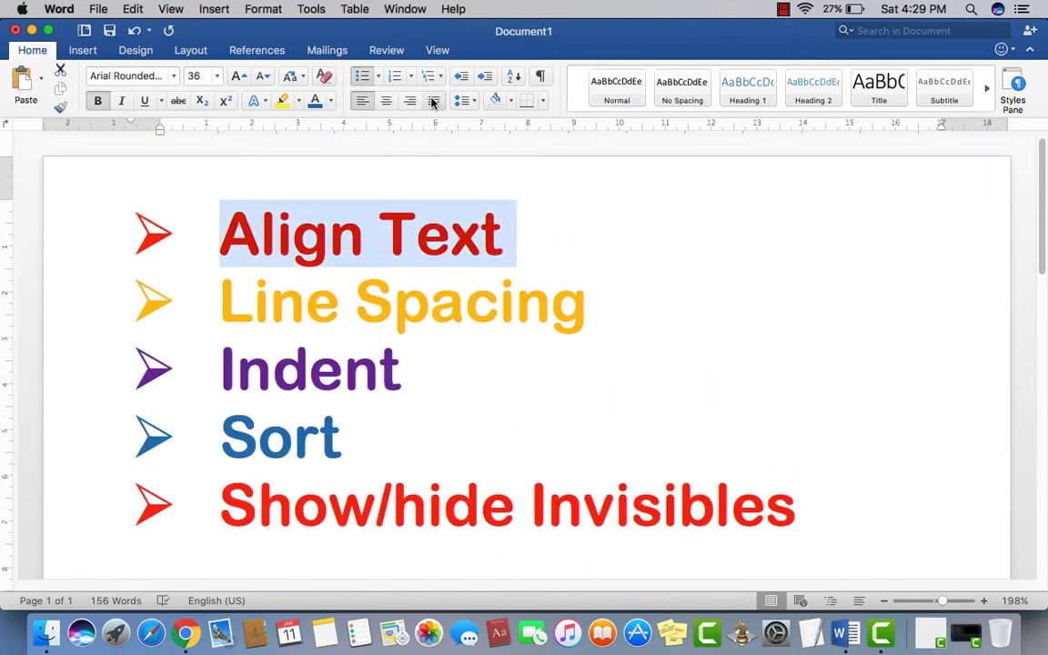
click(439, 378)
scroll(288, 373, down, 10)
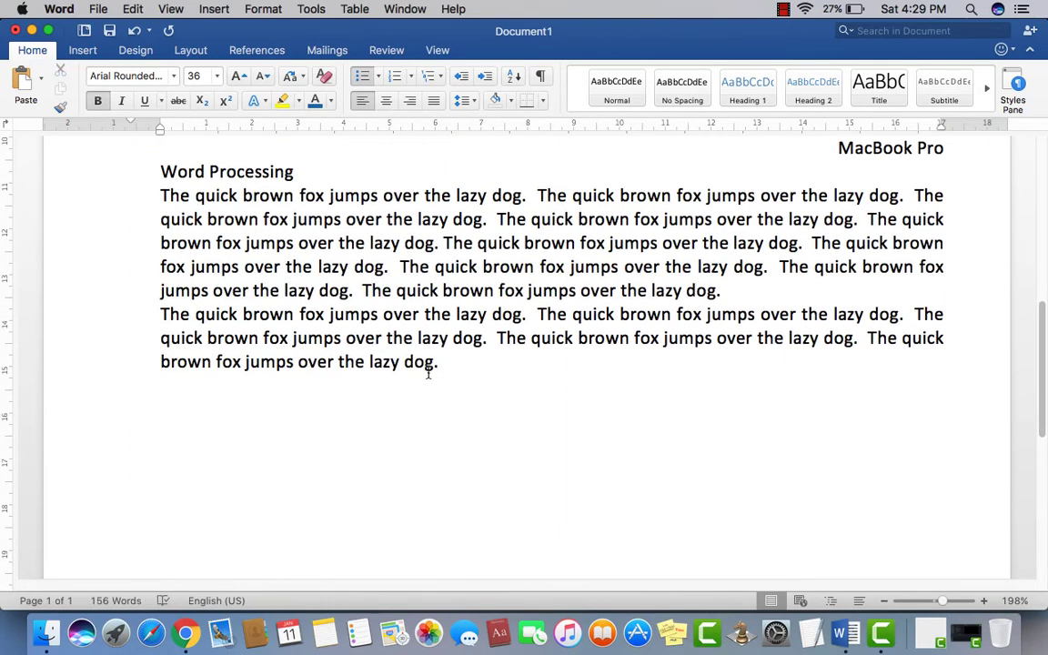
Step: Set the line spacing of the fox paragraphs to 1.15, followed by 1.5
drag(453, 374, 149, 193)
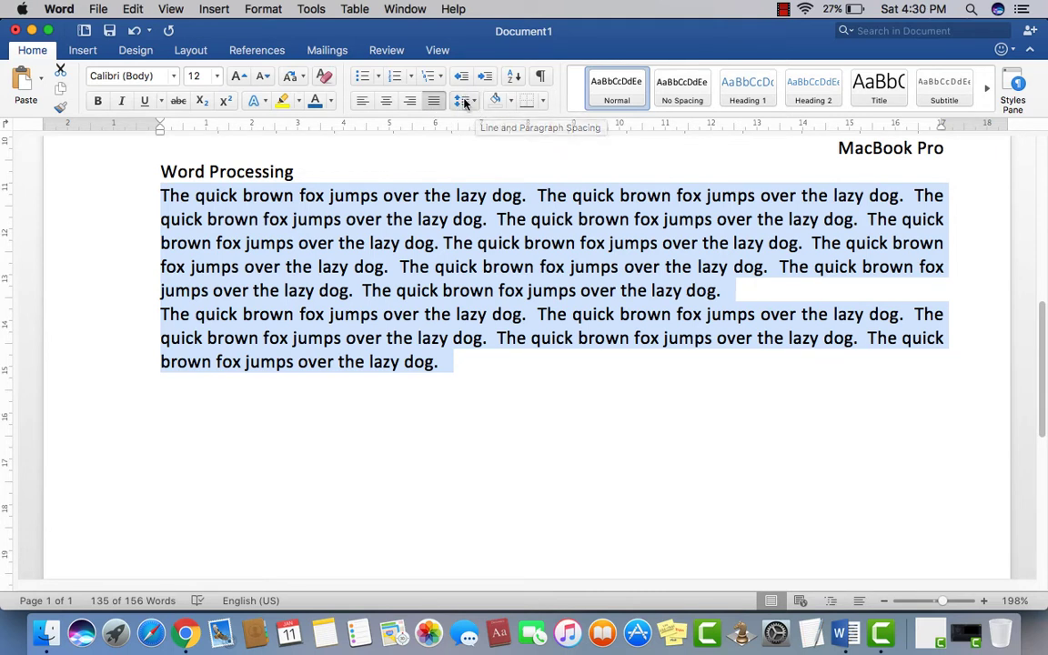
click(465, 102)
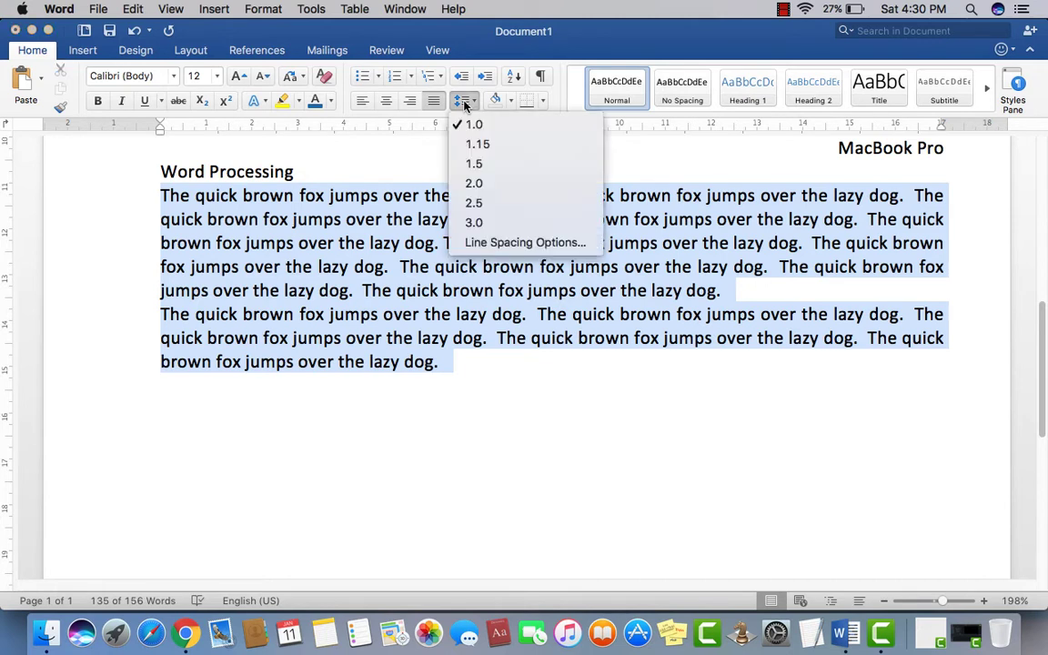
click(491, 149)
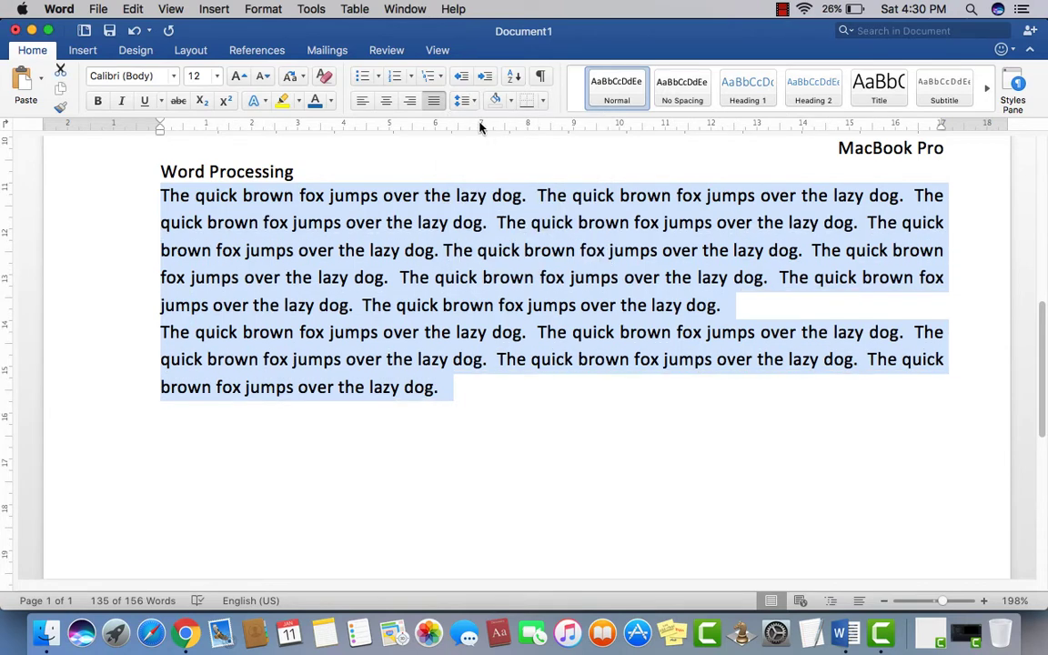
click(465, 102)
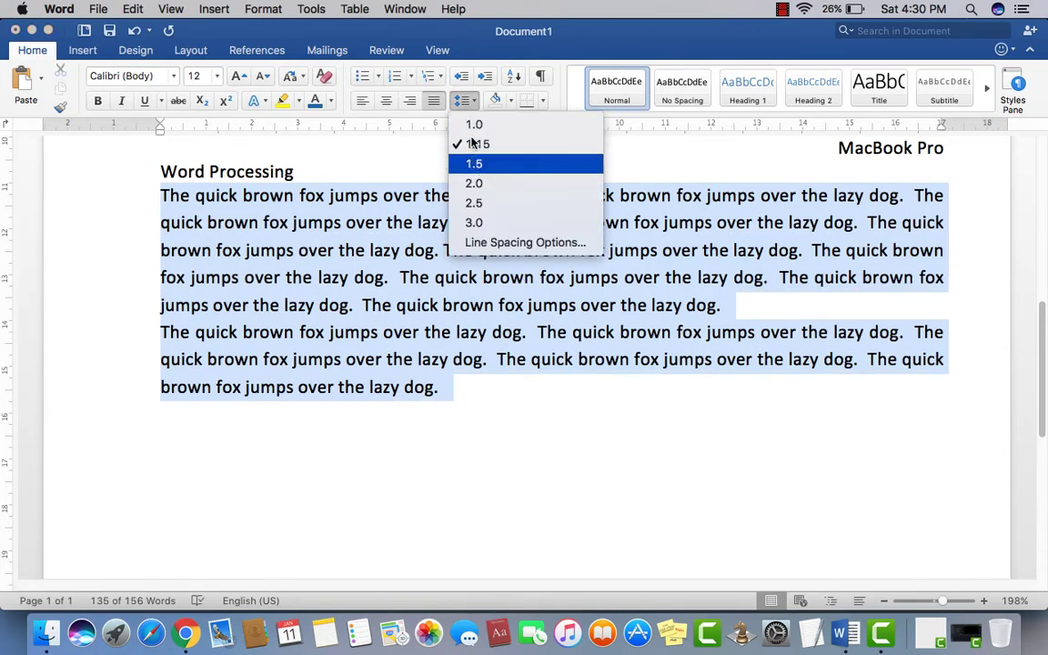
click(473, 162)
Step: Increase the line spacing of the fox paragraphs to 2.0, followed by 3.0
click(470, 105)
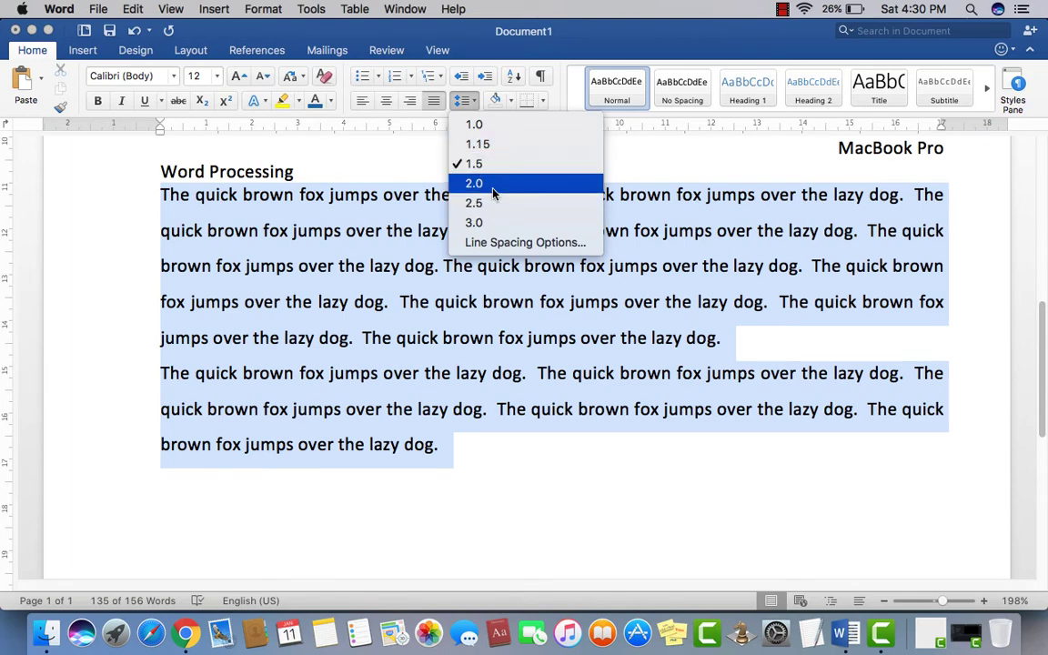
click(493, 192)
click(465, 102)
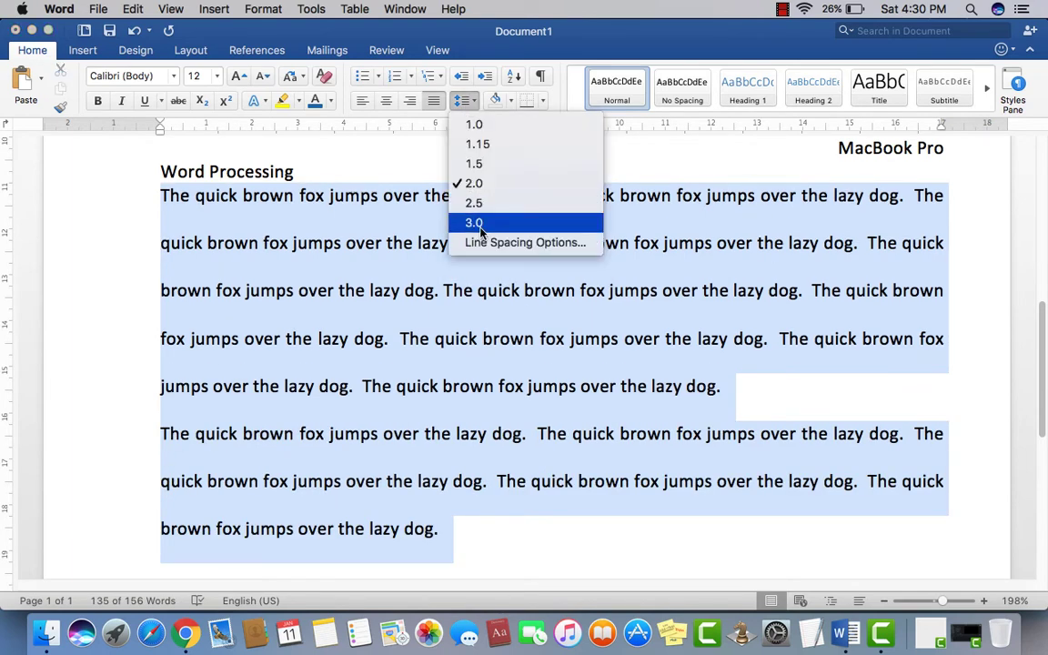
click(480, 224)
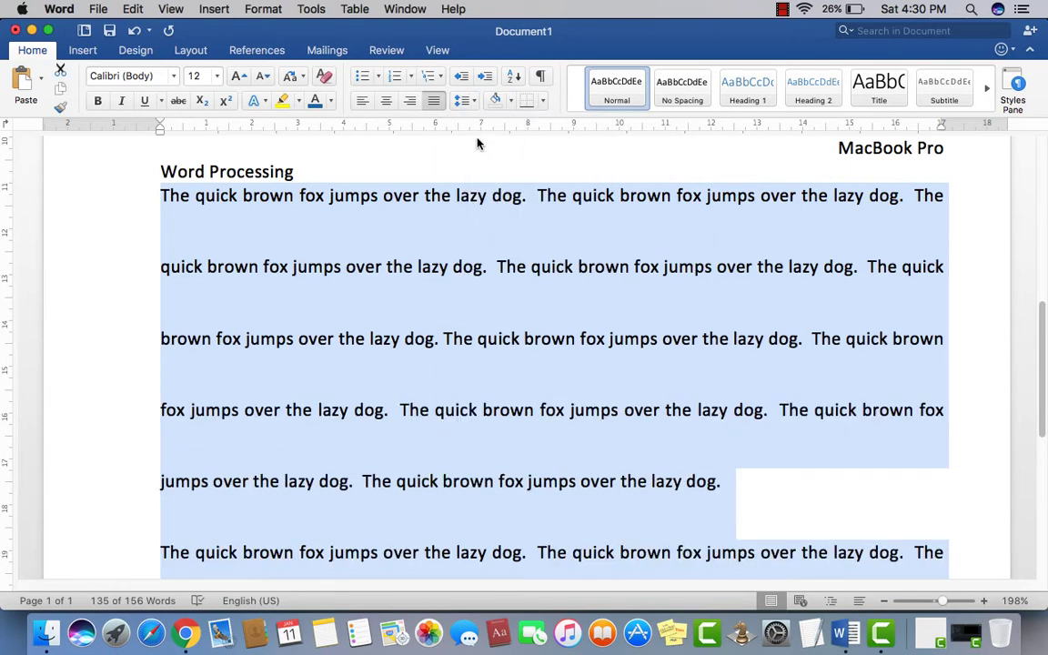
Step: Return the line spacing of the fox paragraphs to 1.0
click(465, 104)
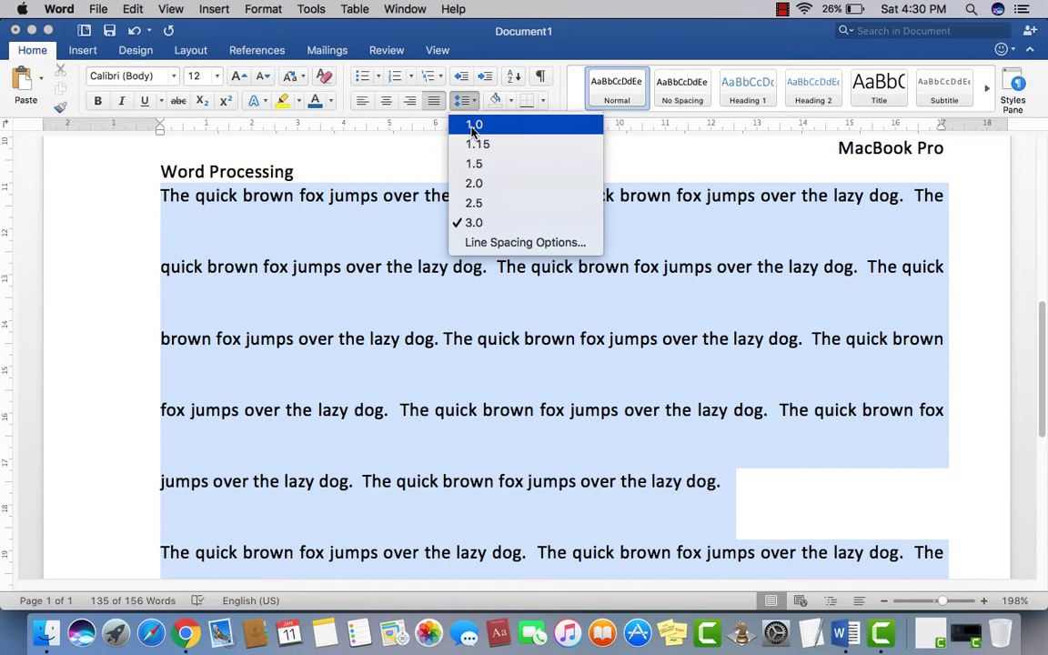
click(472, 127)
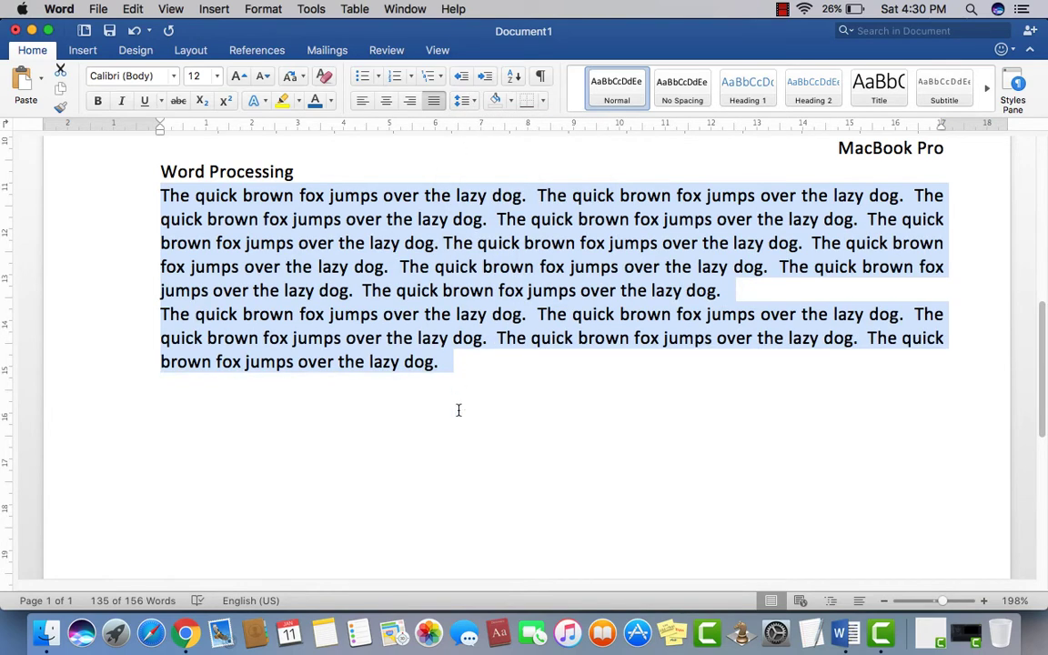
scroll(460, 376, up, 3)
scroll(461, 382, up, 5)
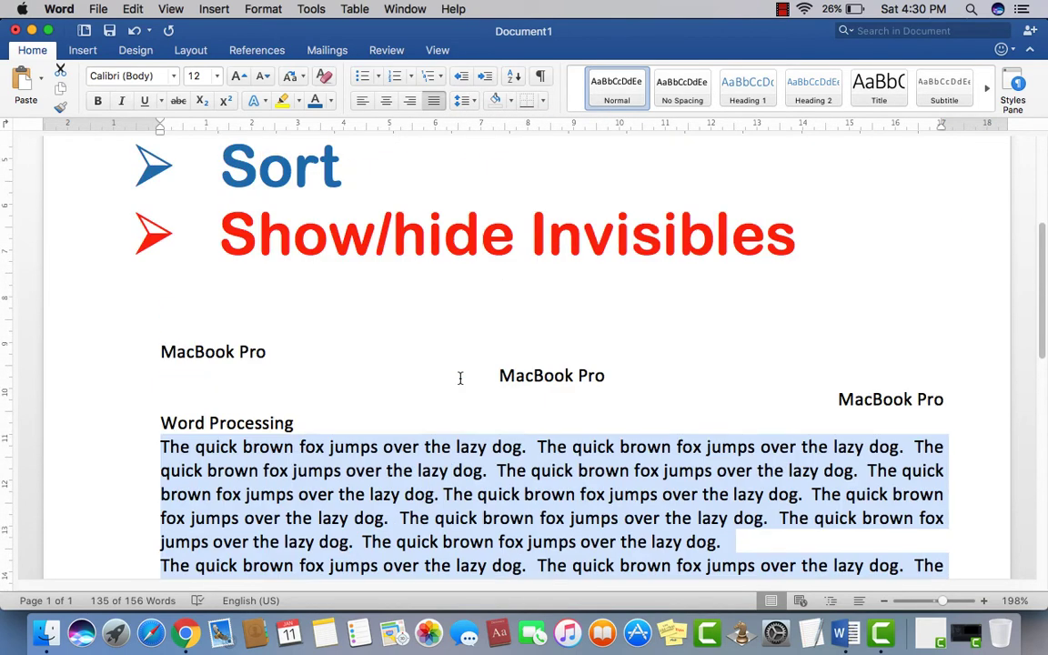
scroll(460, 374, down, 3)
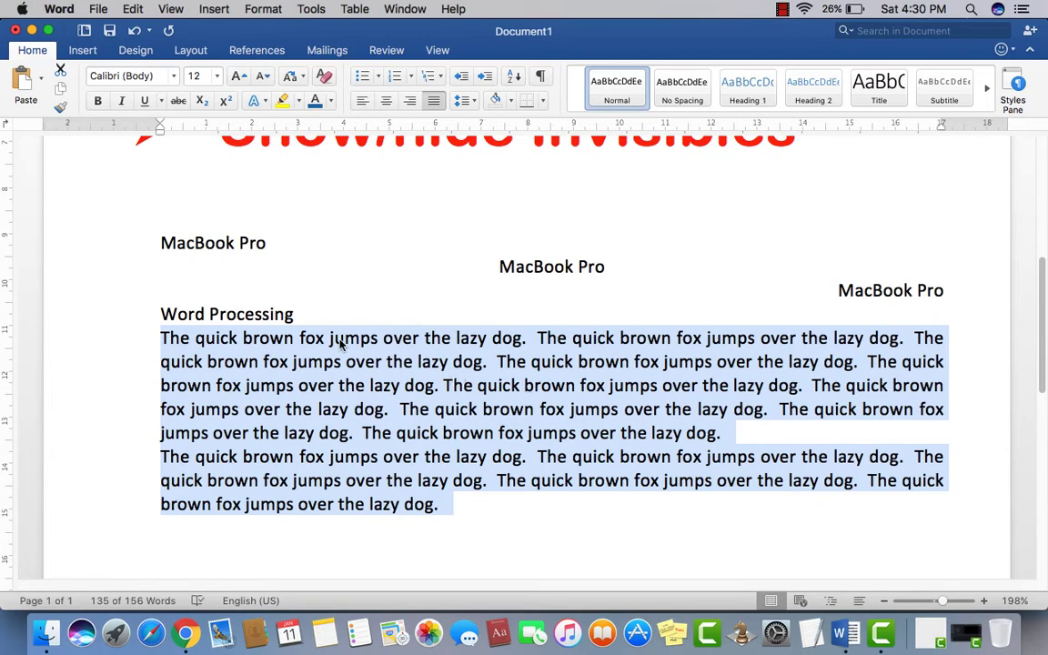
click(152, 338)
drag(157, 337, 533, 503)
scroll(479, 433, down, 1)
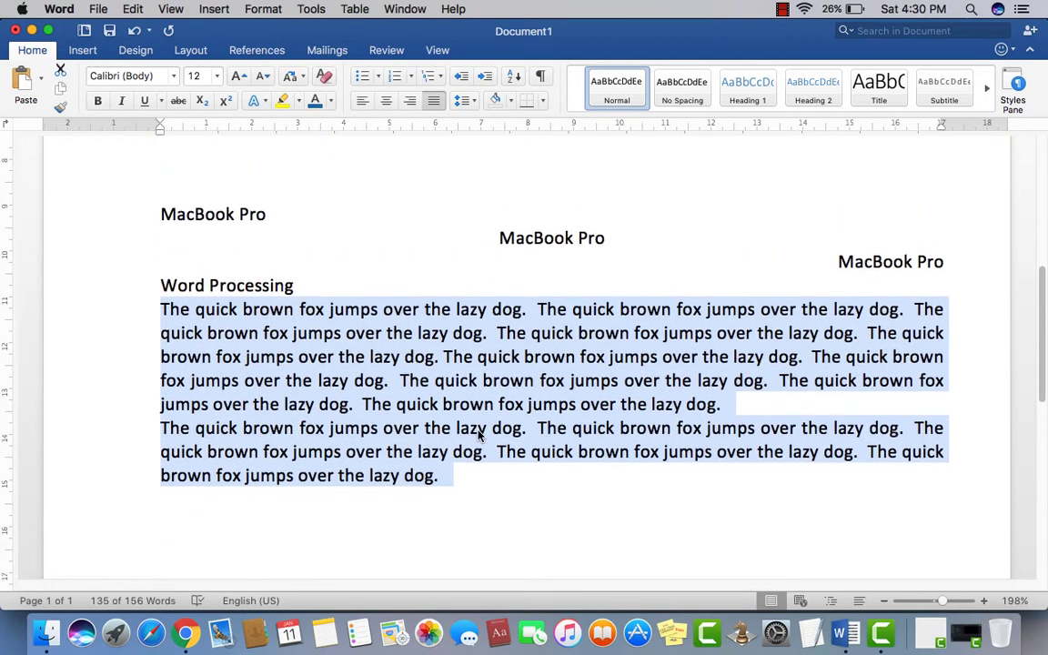
scroll(480, 432, up, 8)
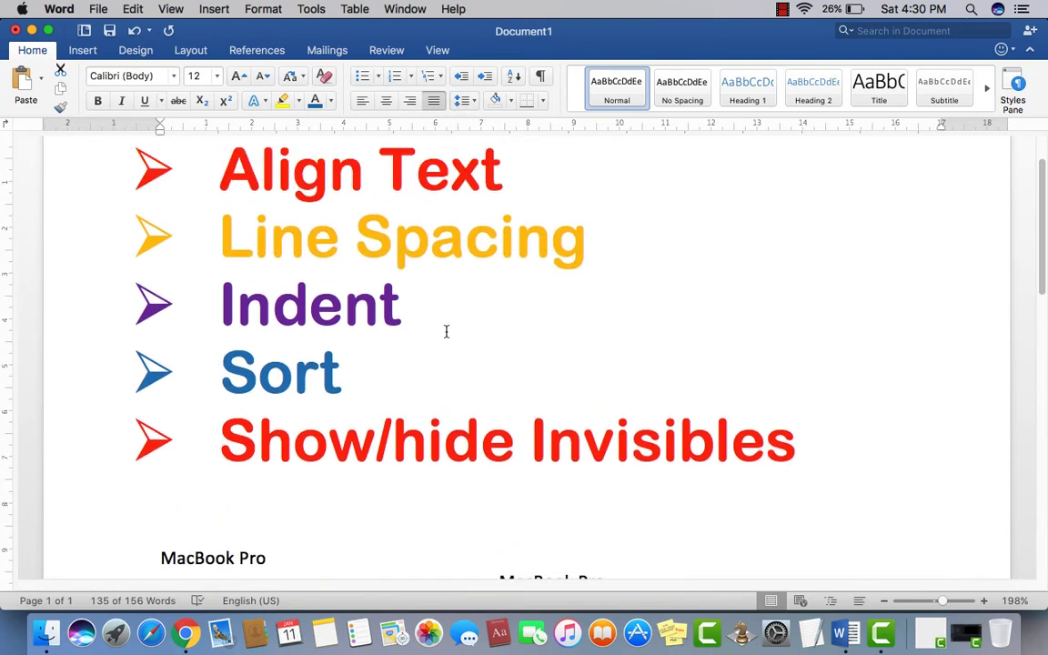
scroll(437, 370, up, 1)
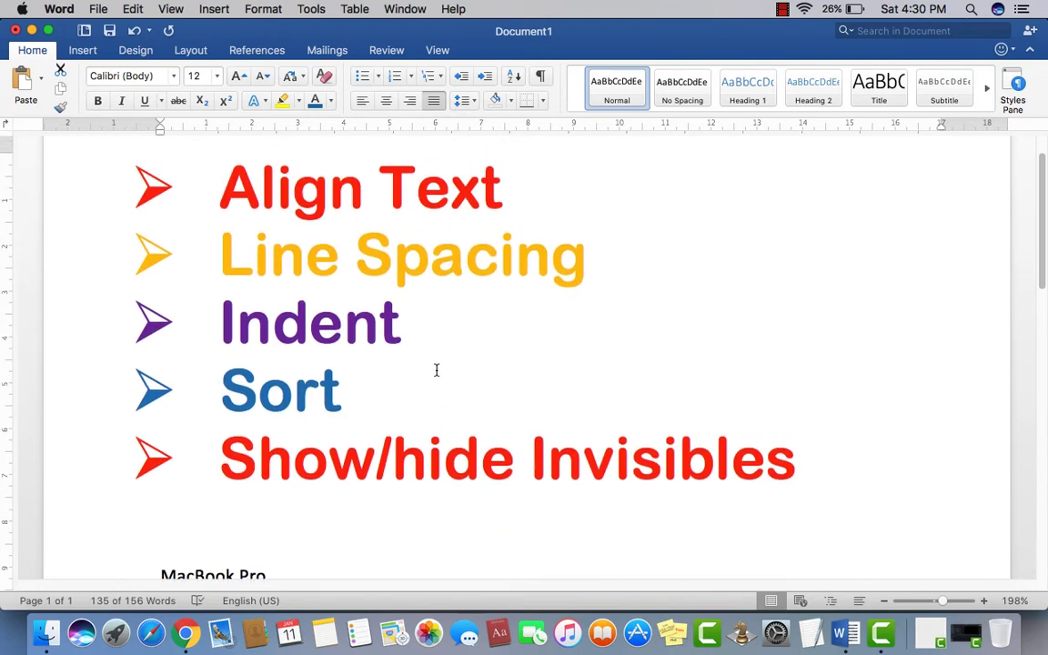
Step: Highlight the Indent topic in the bulleted list and return to the fox paragraphs
triple_click(398, 344)
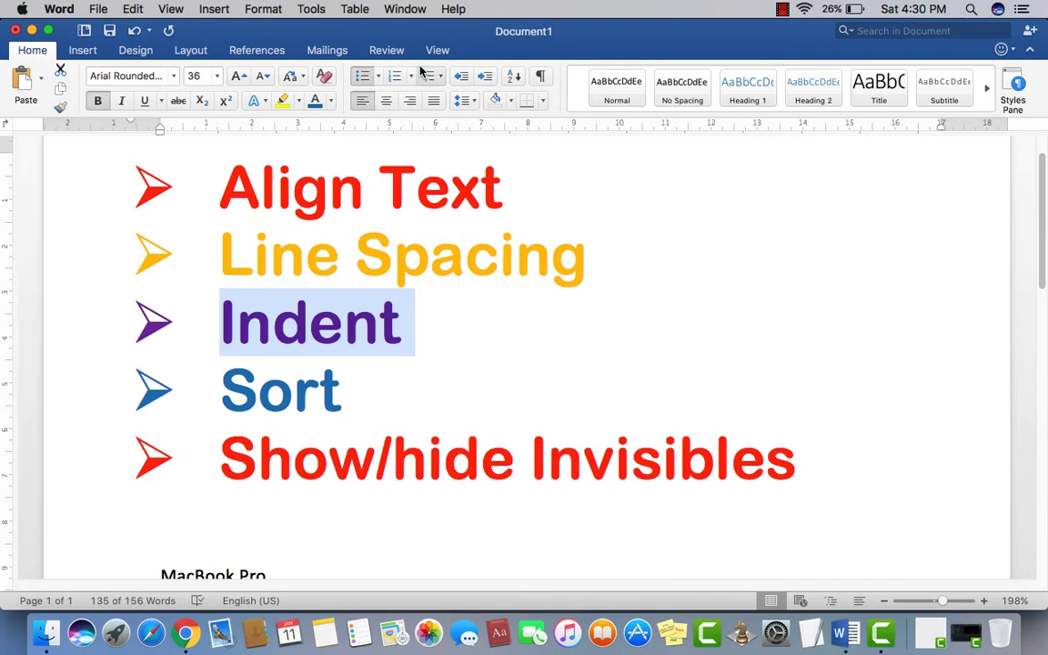
scroll(439, 453, down, 10)
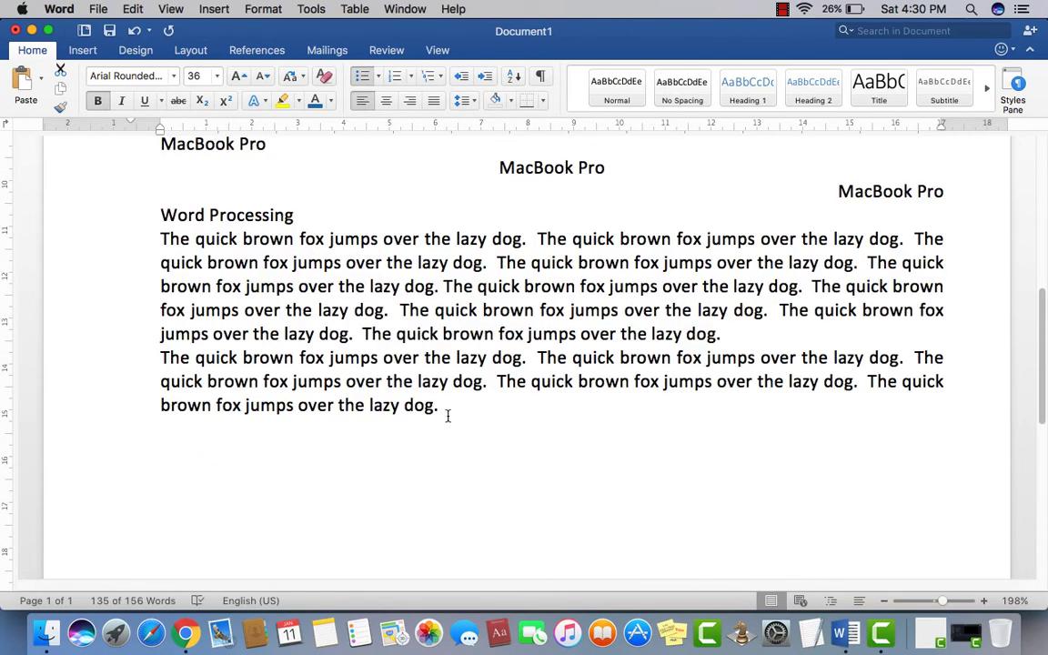
scroll(448, 416, up, 2)
click(443, 411)
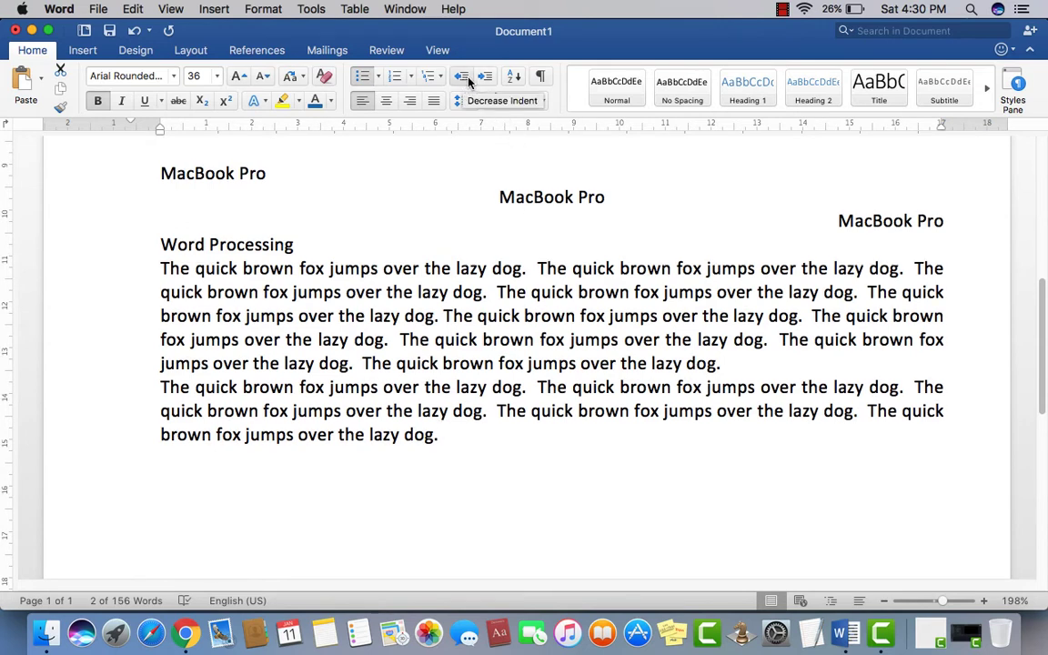
click(488, 411)
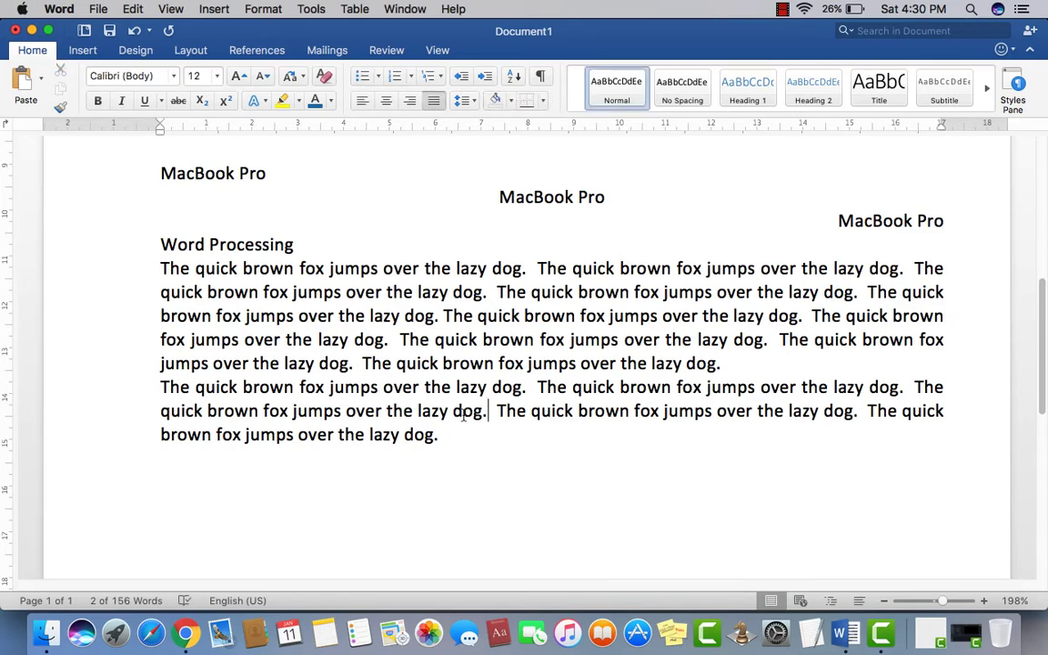
scroll(452, 433, up, 1)
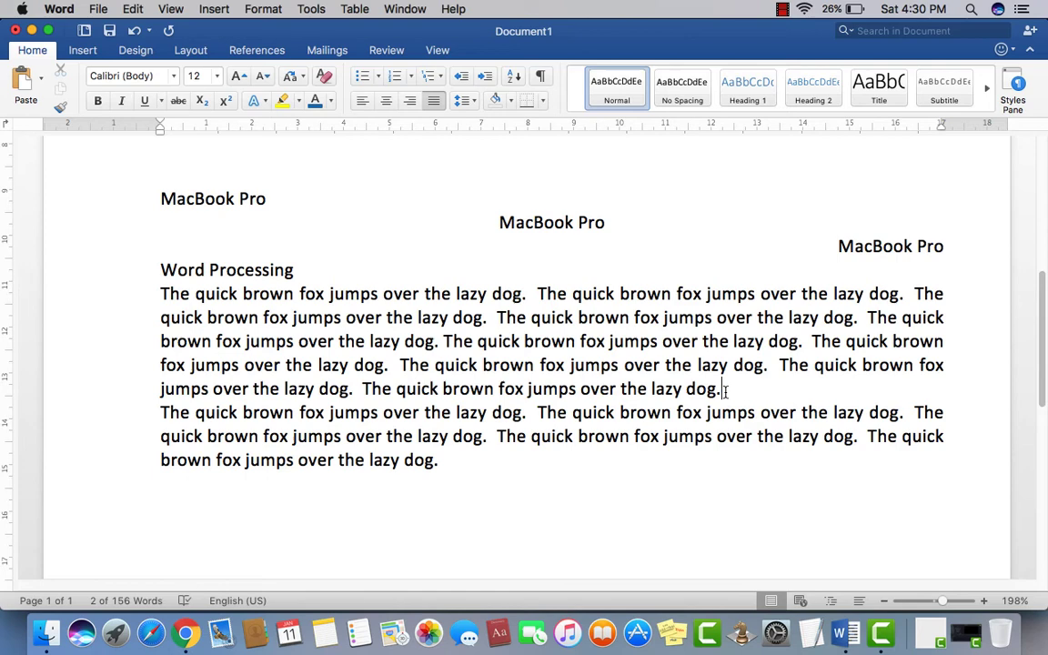
Step: Increase the left indent of the whole first fox paragraph step by step to about 12.7 cm
drag(725, 391, 194, 312)
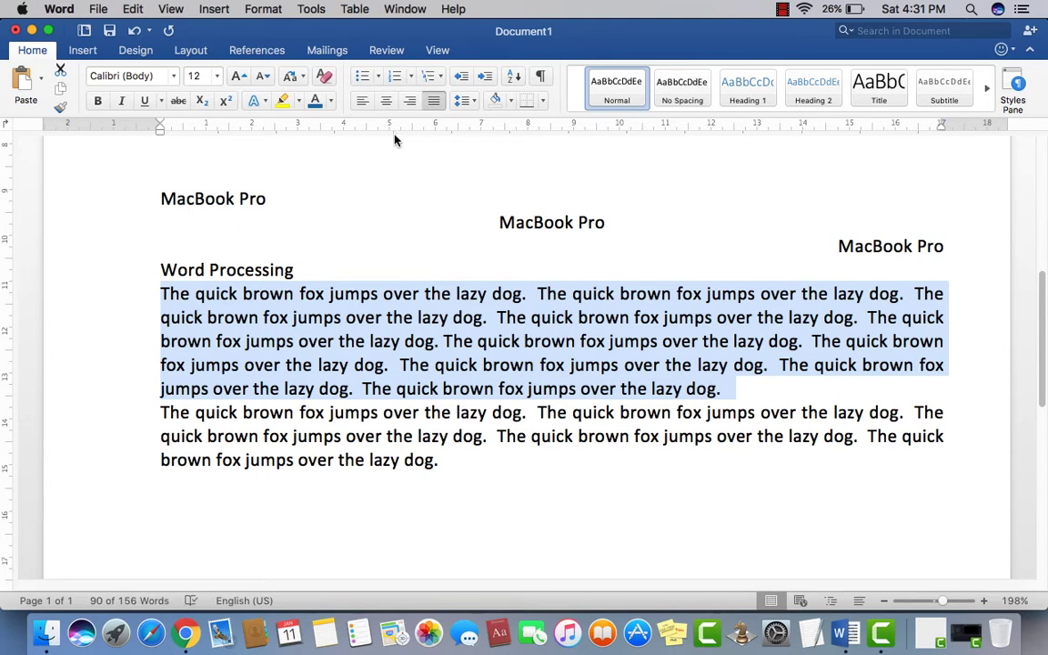
click(485, 80)
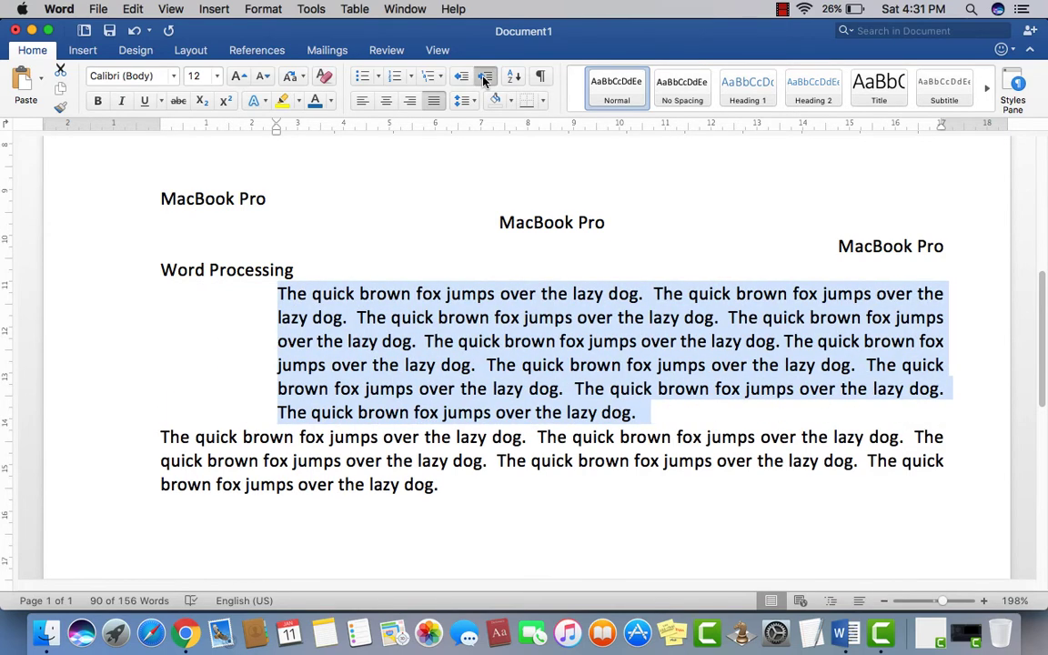
click(485, 80)
click(485, 80)
click(485, 80)
click(485, 80)
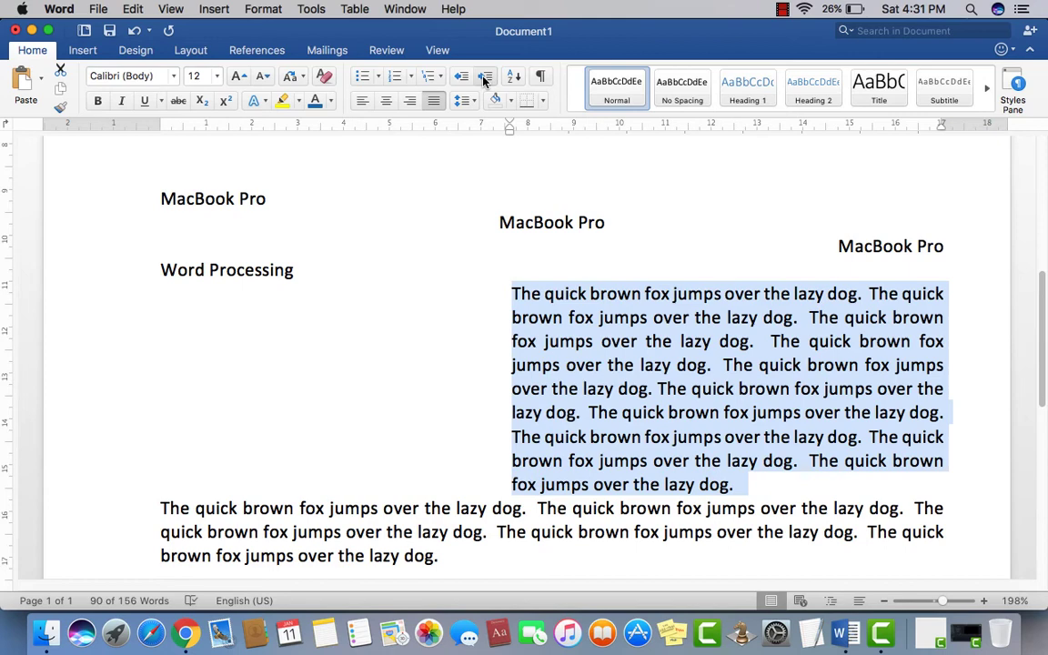
click(484, 80)
click(484, 81)
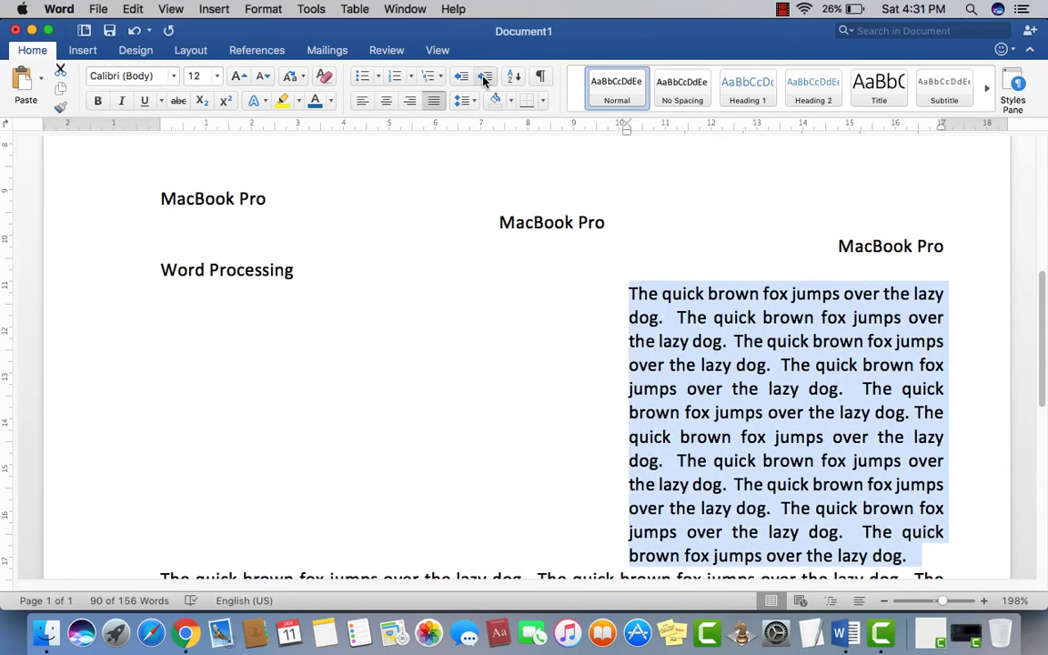
click(485, 81)
click(485, 80)
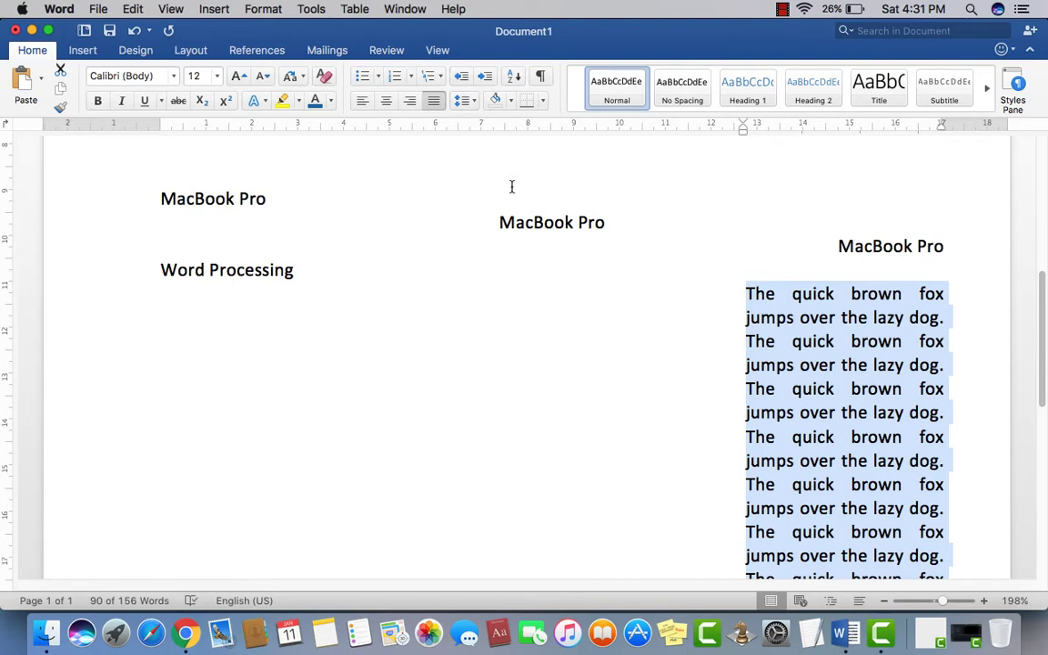
Step: Decrease the indent of the first fox paragraph step by step all the way back to the left margin
scroll(528, 226, down, 5)
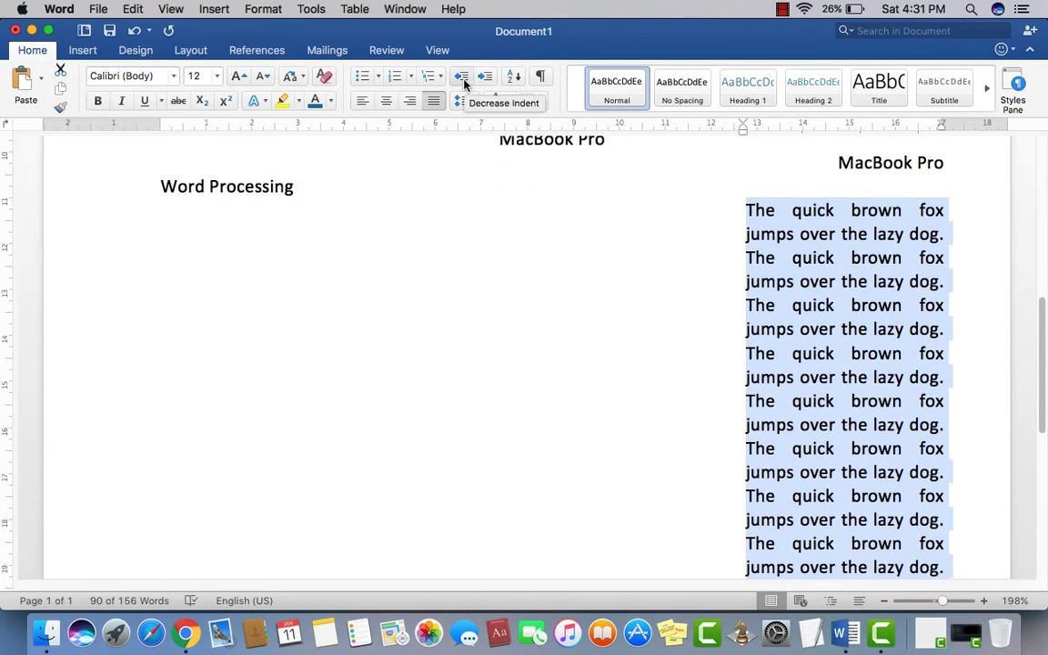
click(463, 77)
click(462, 77)
click(463, 77)
click(462, 77)
click(462, 78)
click(463, 77)
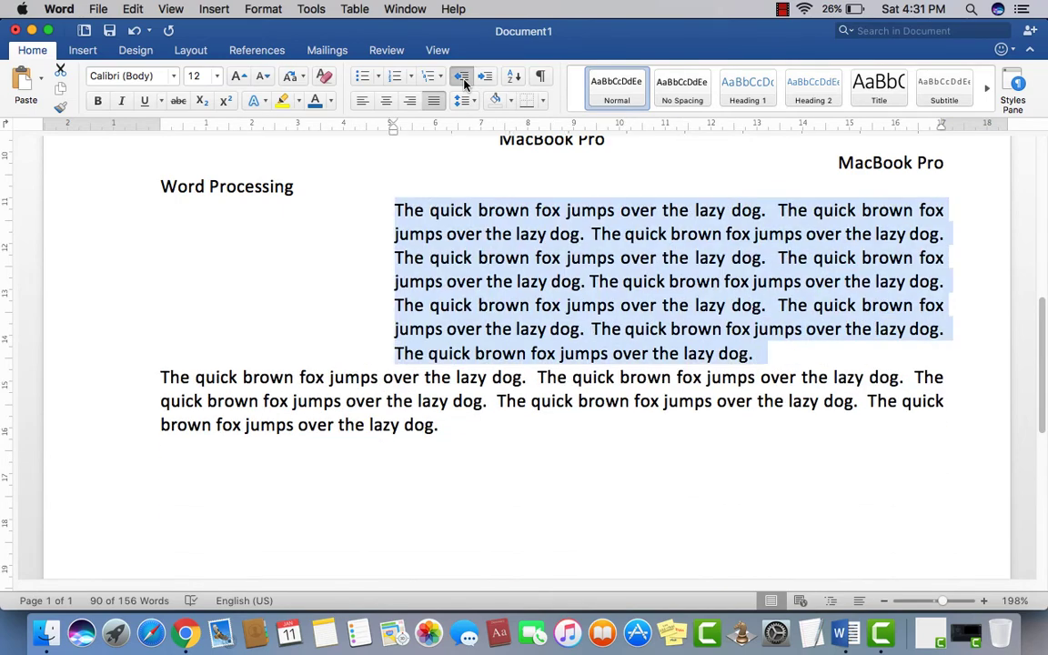
click(464, 79)
click(463, 79)
click(463, 79)
click(463, 79)
scroll(476, 285, down, 1)
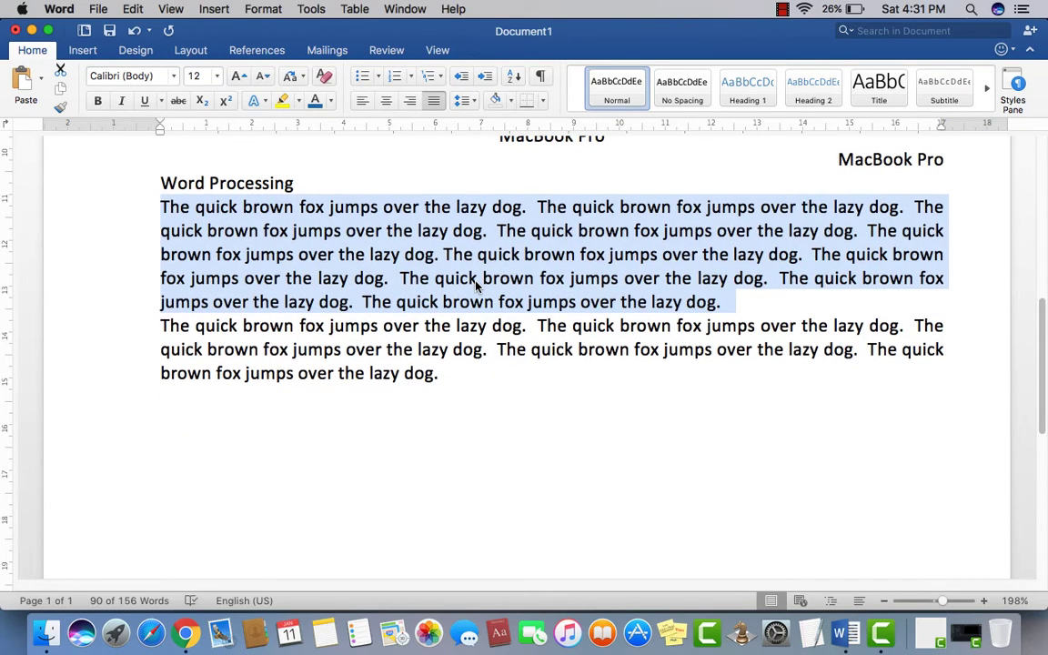
scroll(476, 285, up, 3)
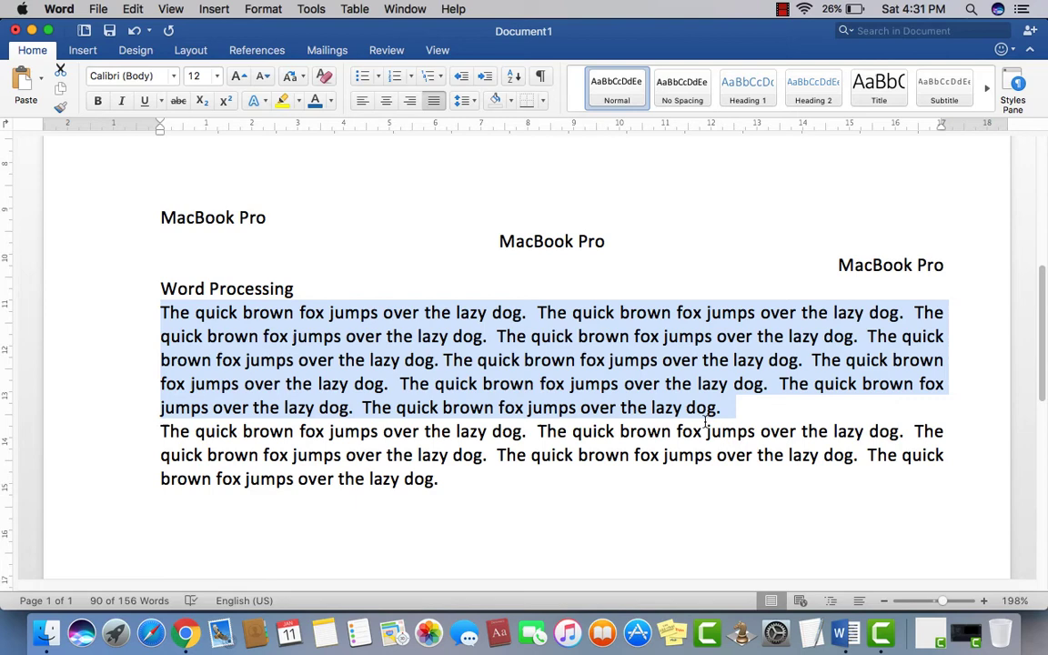
Step: With only the cursor at the start of the first fox paragraph, increase its left indent to about 5.1 cm
click(400, 434)
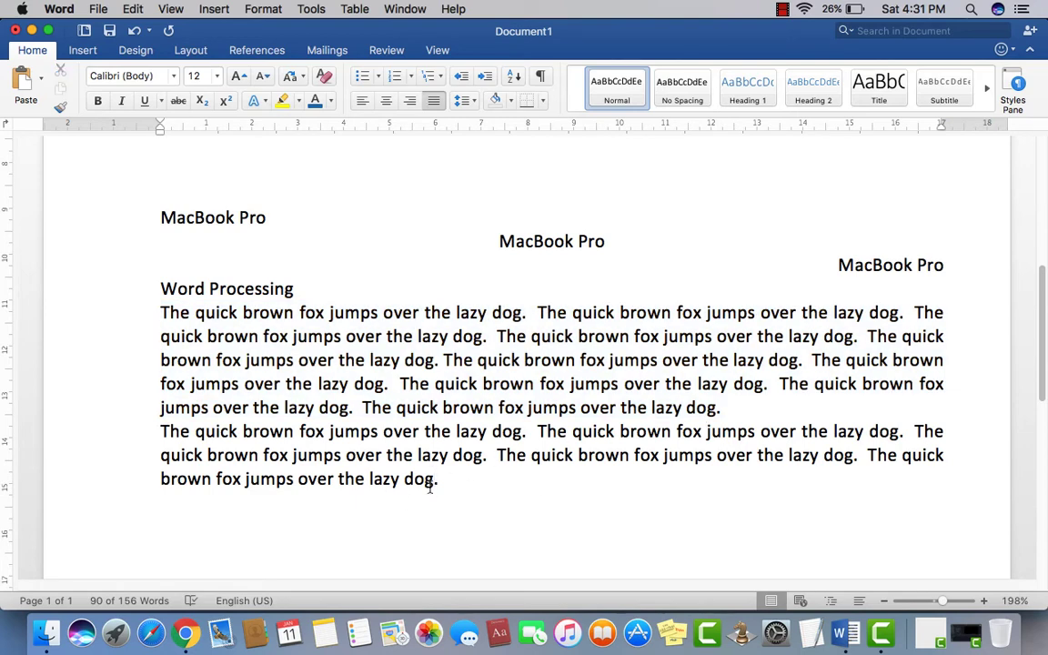
triple_click(443, 484)
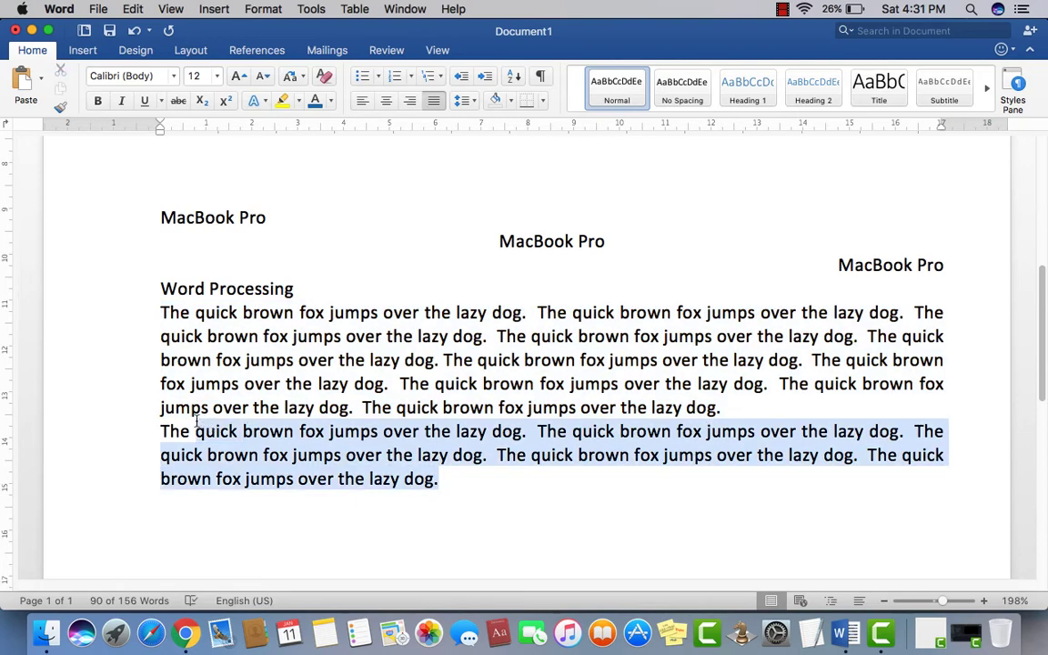
click(156, 313)
click(484, 77)
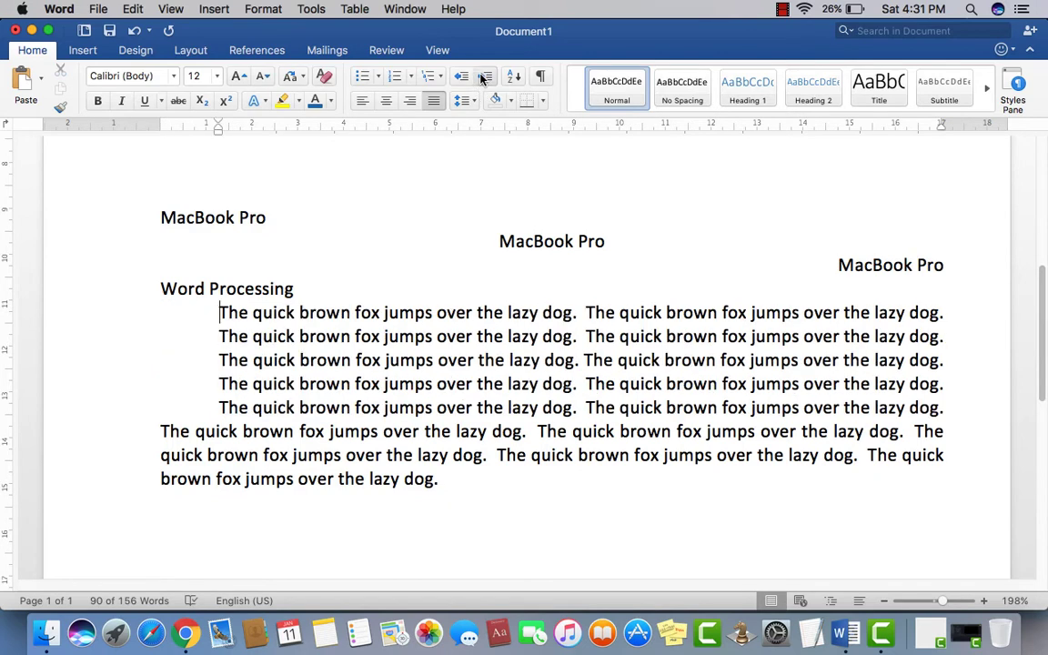
click(482, 76)
click(482, 76)
click(482, 77)
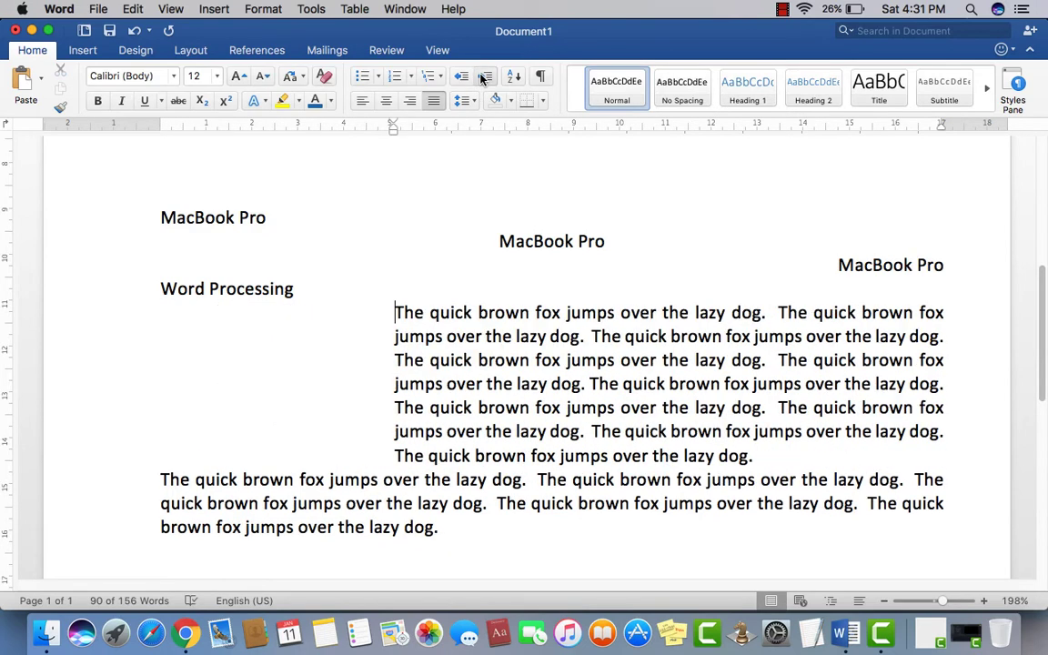
Step: Remove the indent from the first fox paragraph so it starts at the left margin
click(463, 76)
click(463, 76)
click(463, 76)
click(462, 77)
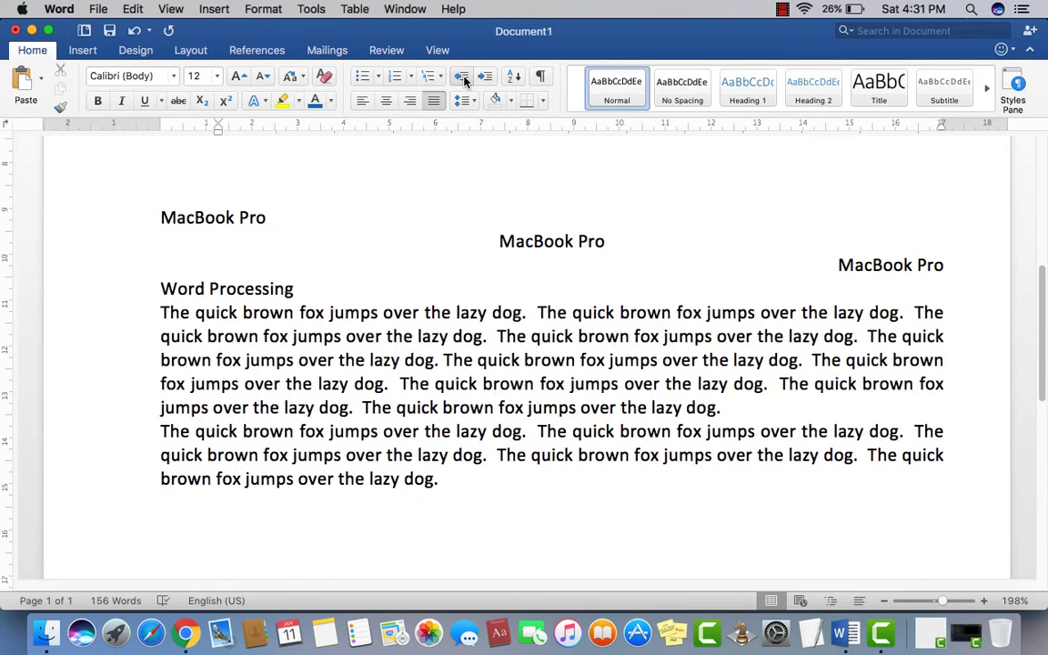
Step: With the cursor at the start of the second fox paragraph, increase its left indent to about 6.4 cm
click(163, 433)
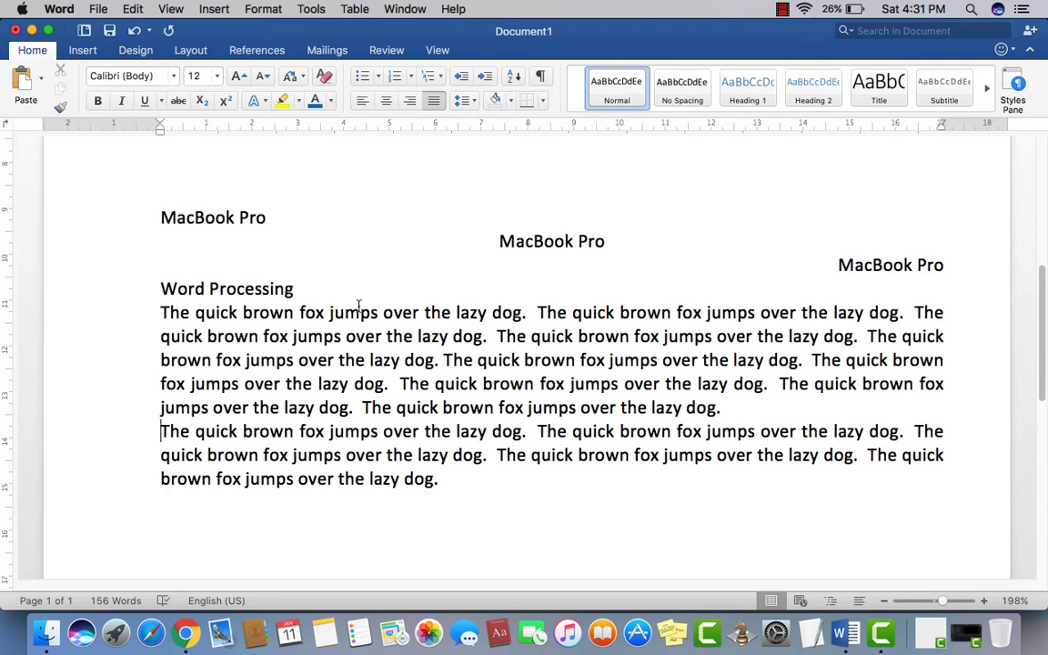
click(486, 77)
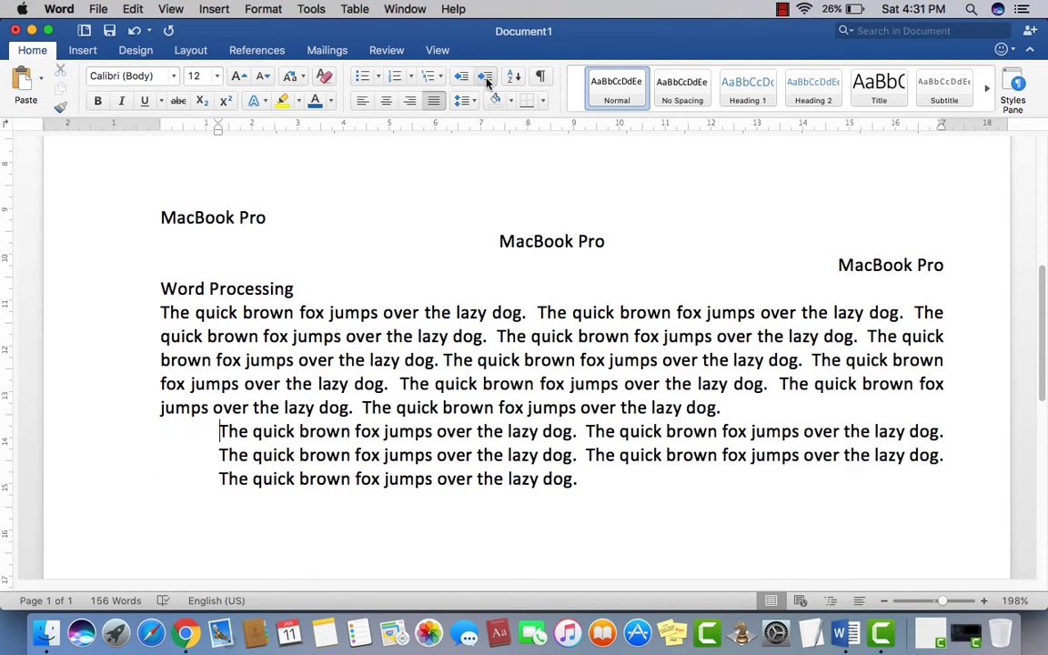
click(486, 78)
click(486, 77)
click(486, 78)
click(486, 77)
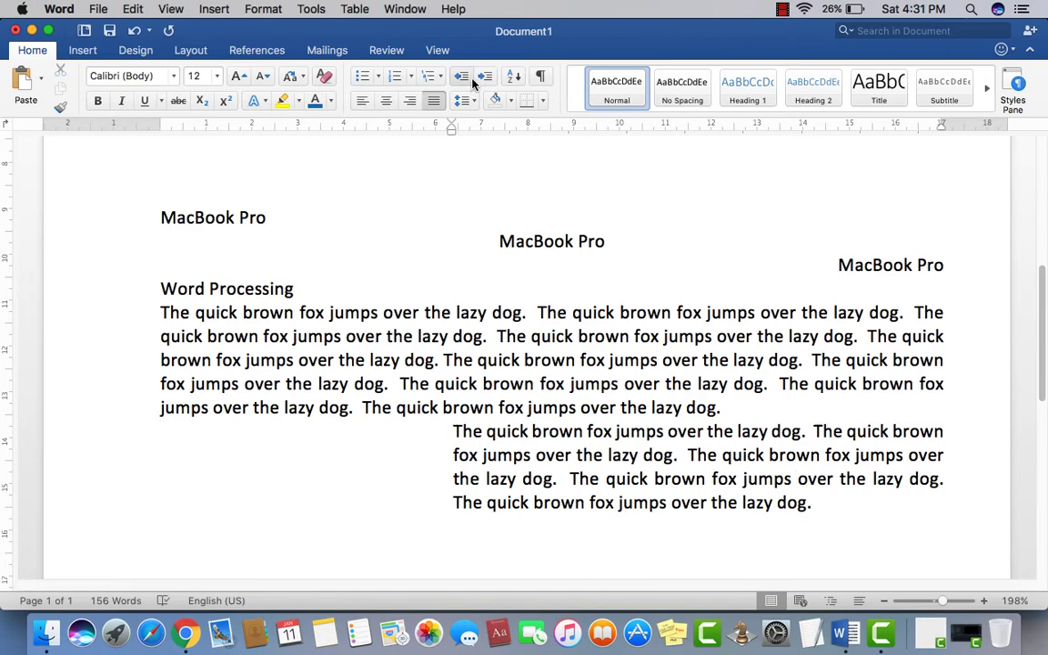
Step: Decrease the indent of the second fox paragraph back to the left margin
click(462, 77)
click(462, 77)
click(463, 78)
click(462, 77)
click(463, 78)
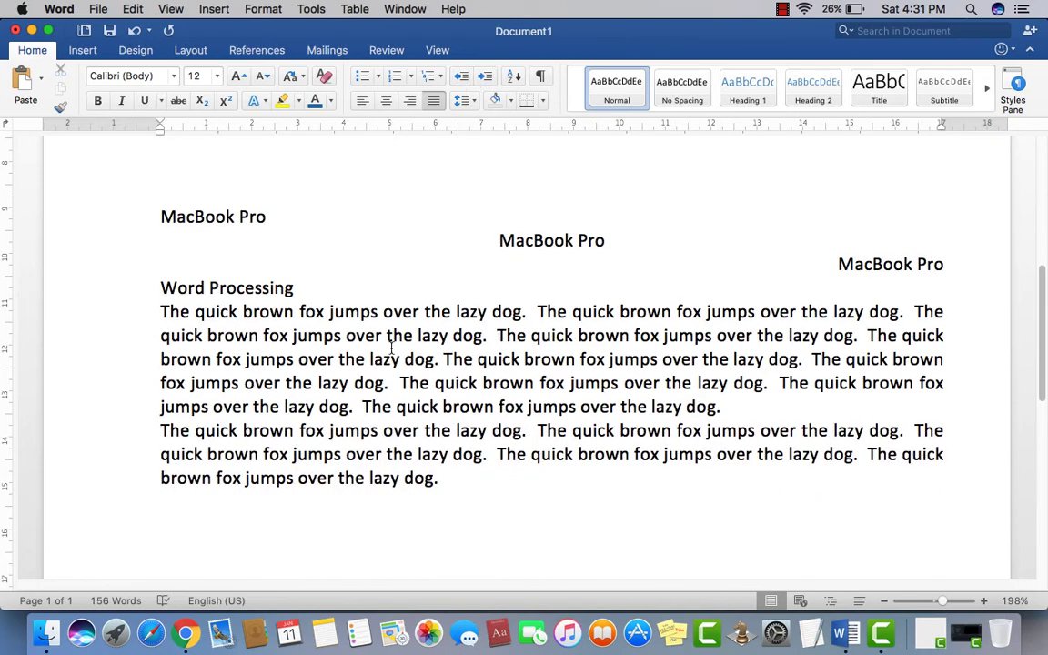
Step: Highlight the Sort topic in the bulleted list
scroll(392, 346, up, 8)
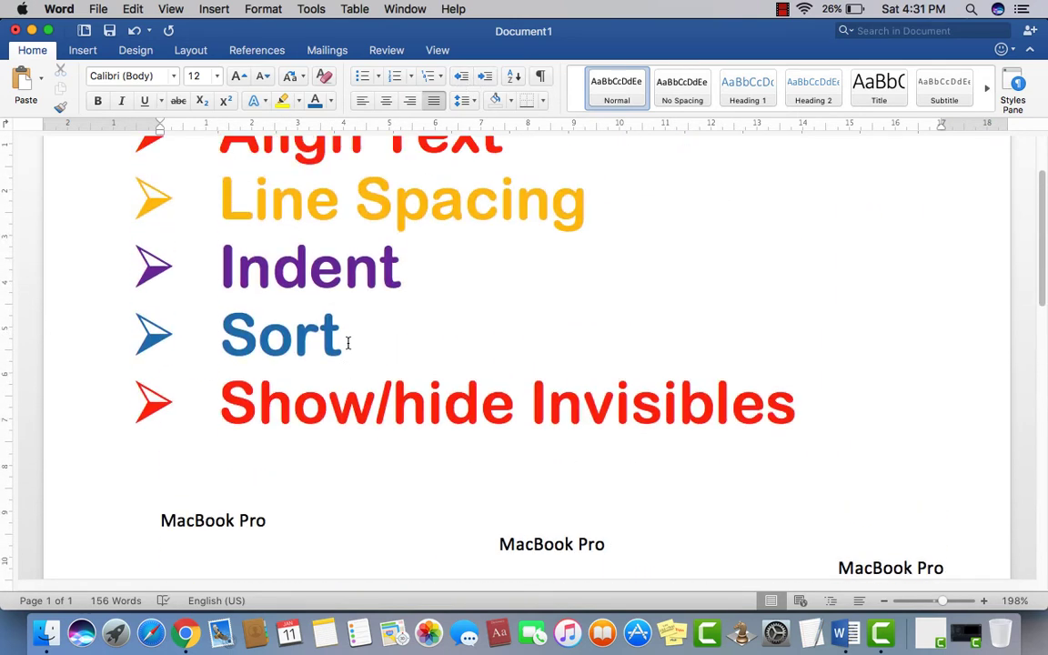
drag(348, 338, 216, 337)
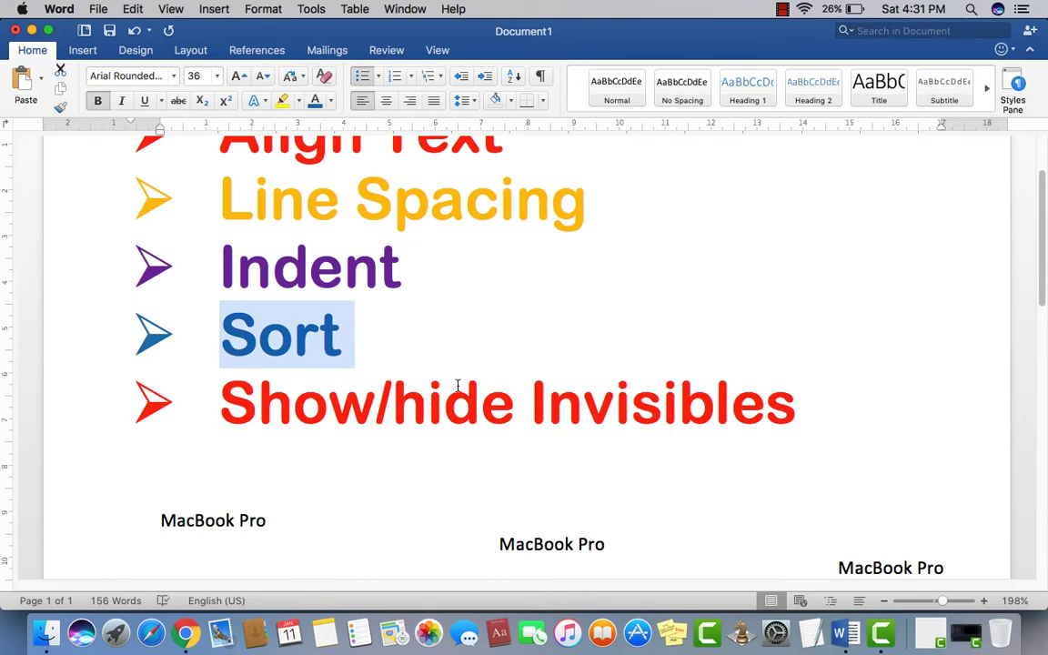
scroll(458, 383, down, 2)
scroll(491, 199, up, 4)
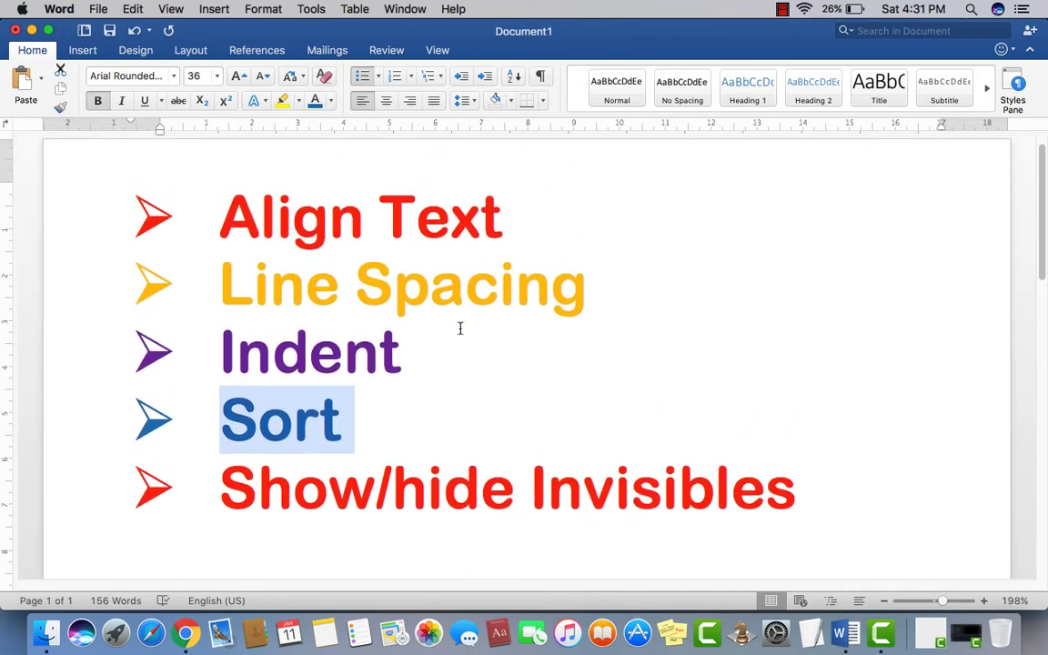
scroll(459, 330, up, 1)
Step: Below the fox paragraphs, start a list of numbers on separate lines: 3432, 5345, 65656, 34342 and 23213
scroll(460, 330, down, 12)
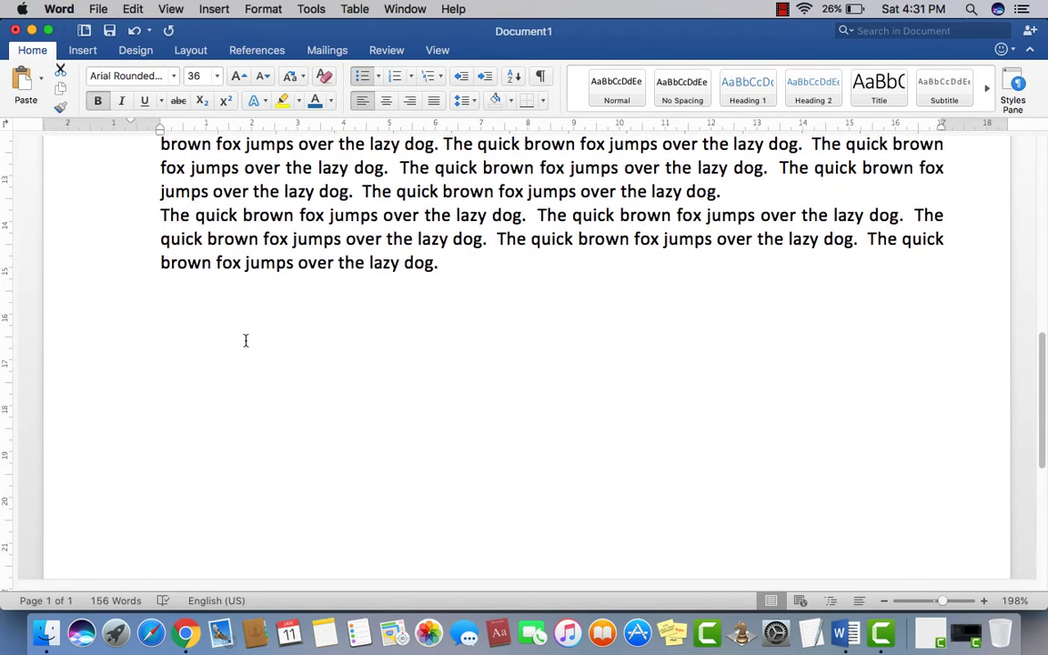
click(857, 314)
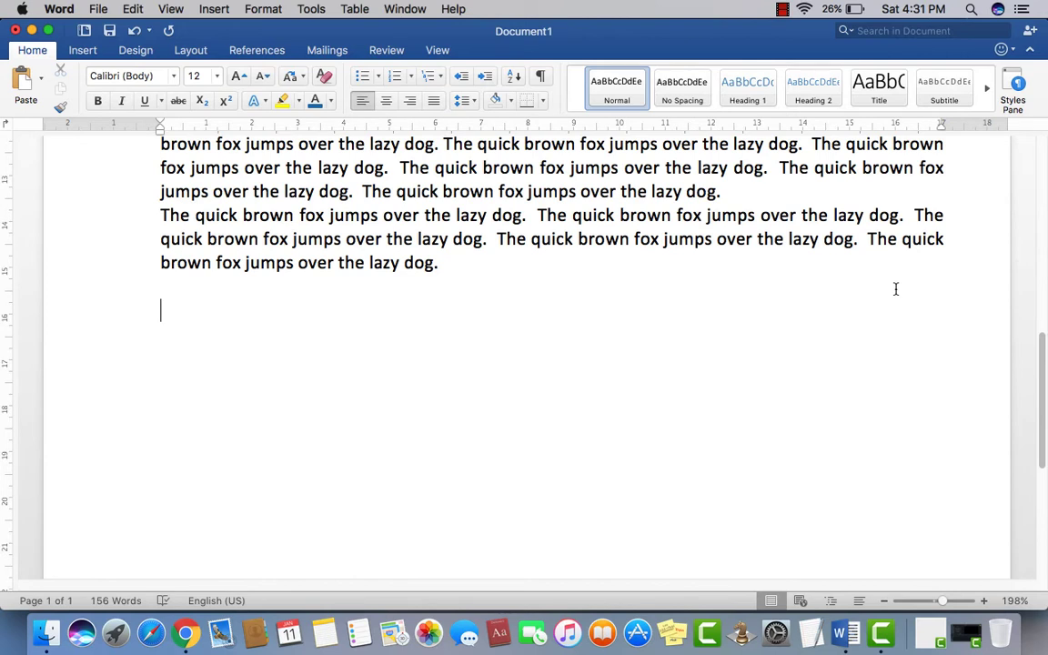
text(3432)
key(Return)
text(5345)
key(Return)
text(65656)
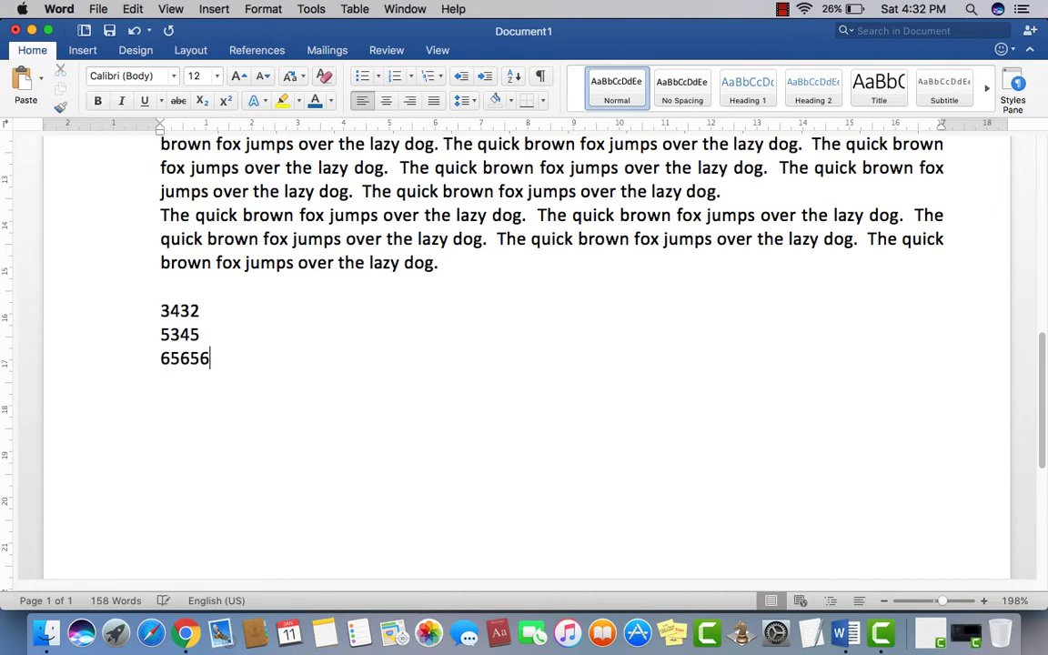
key(Return)
text(34342)
key(Return)
text(23213)
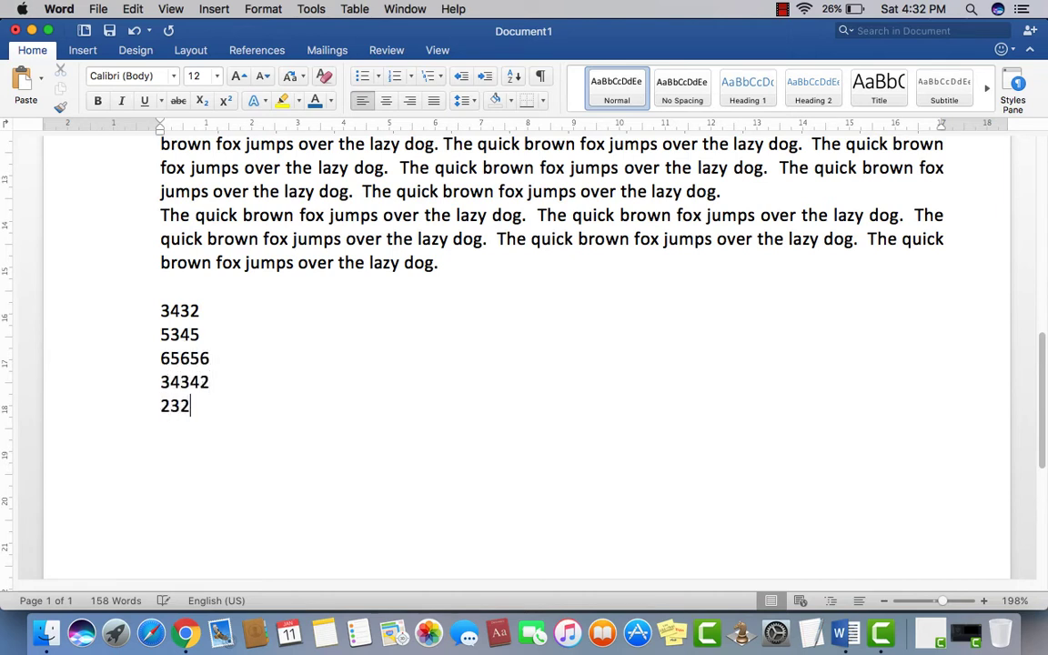
Step: Continue the number list with 3423, 342, 324 and 343434, each on its own line
key(Return)
text(3423)
key(Return)
text(342)
key(Return)
text(324)
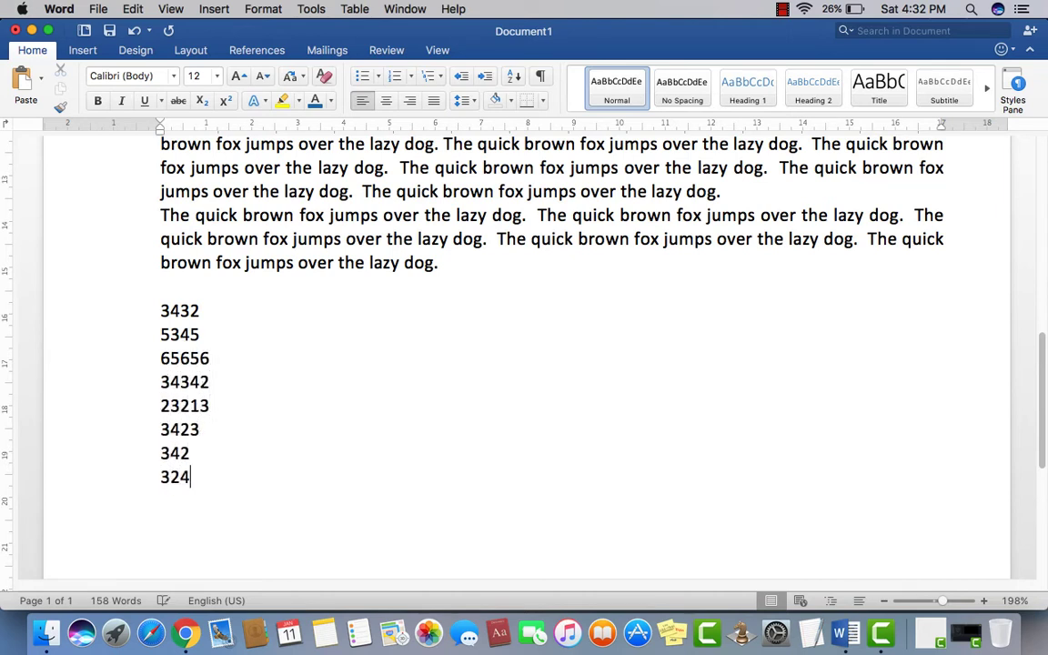
key(Return)
text(343434)
key(Return)
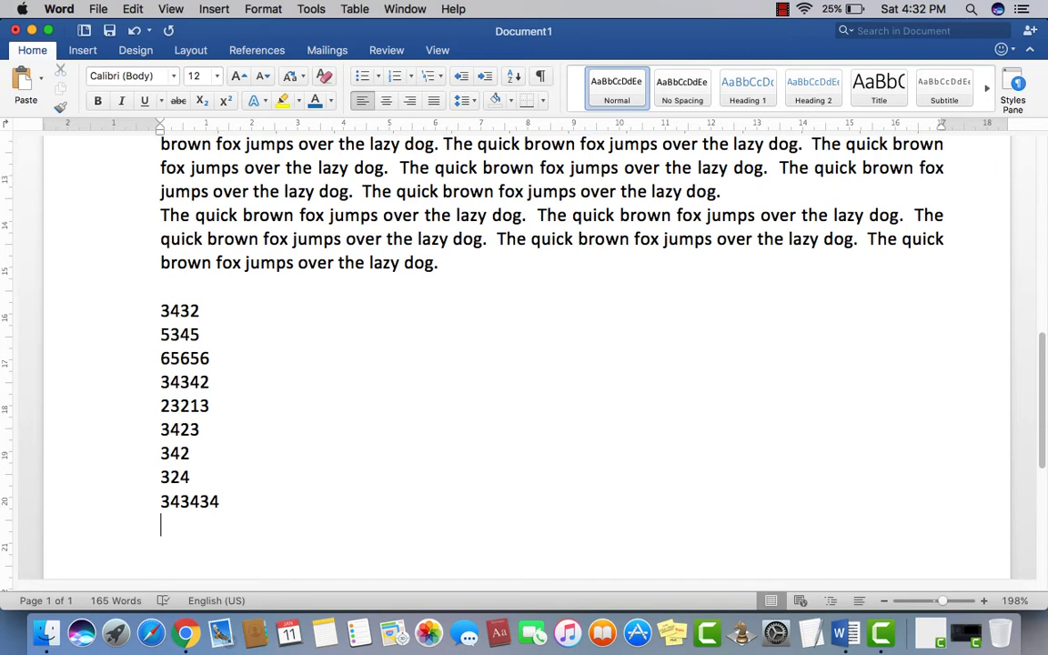
Step: Sort the number list below the fox paragraphs by Paragraphs, type Number, in ascending order
drag(237, 511, 156, 317)
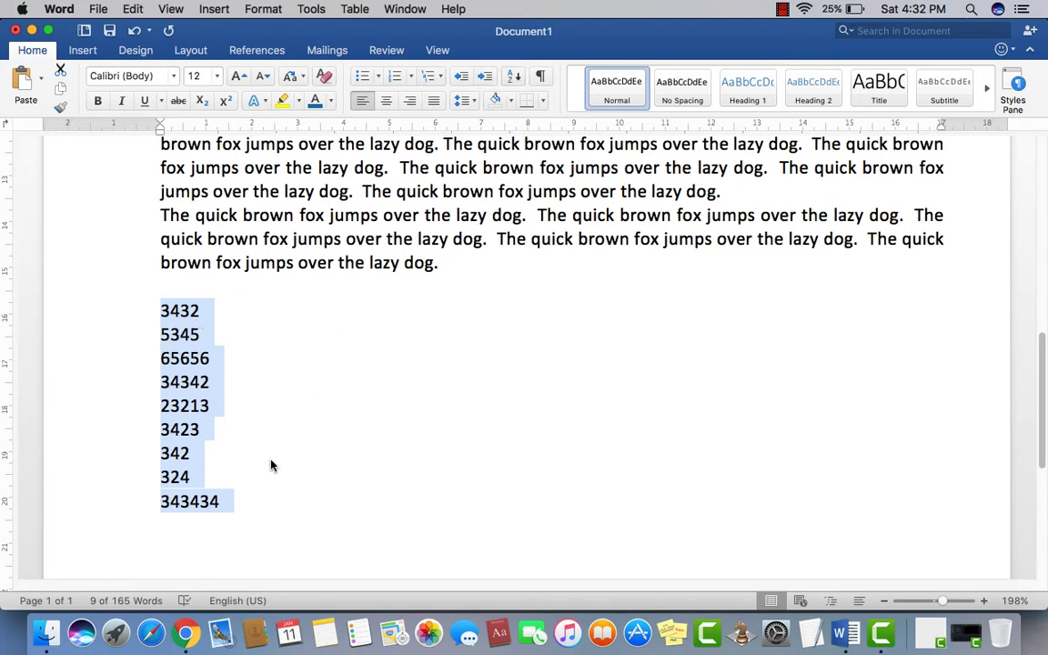
drag(228, 502, 151, 288)
click(512, 78)
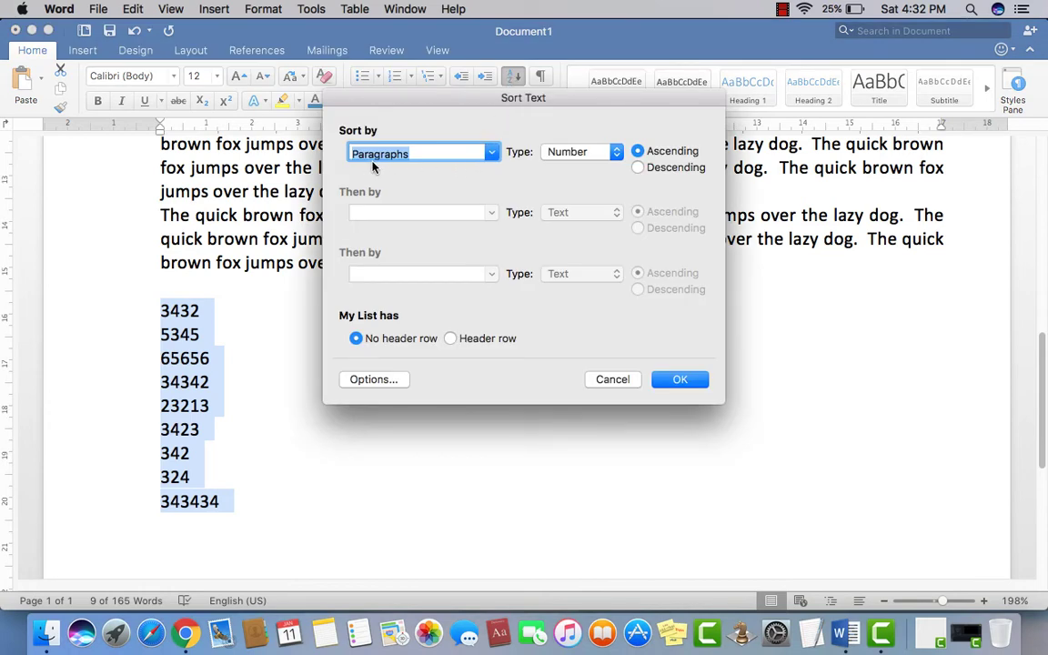
click(493, 157)
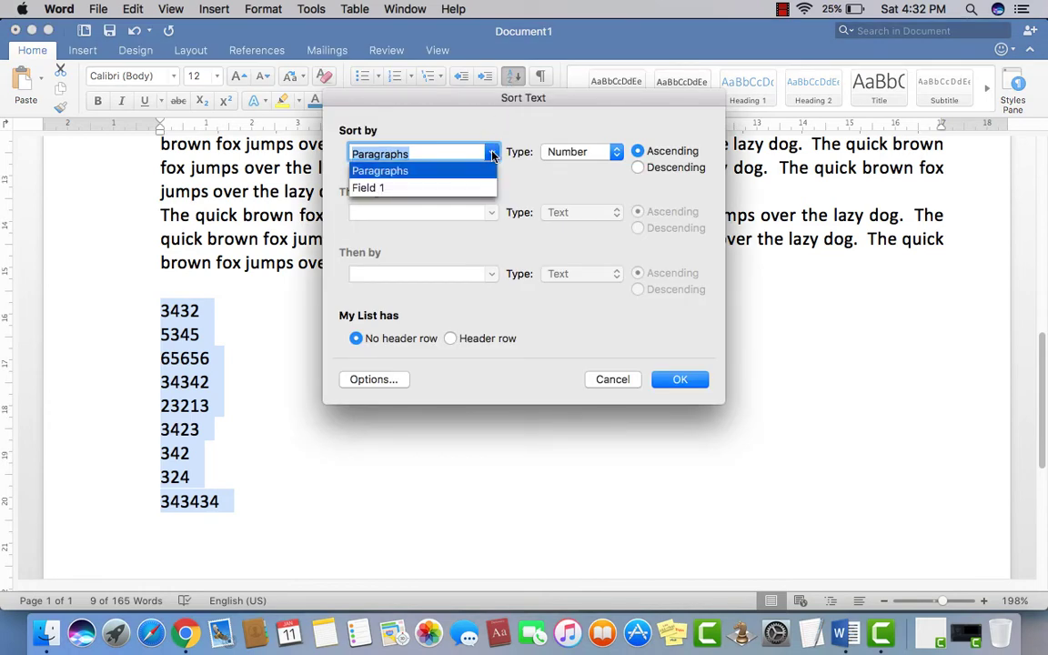
click(411, 168)
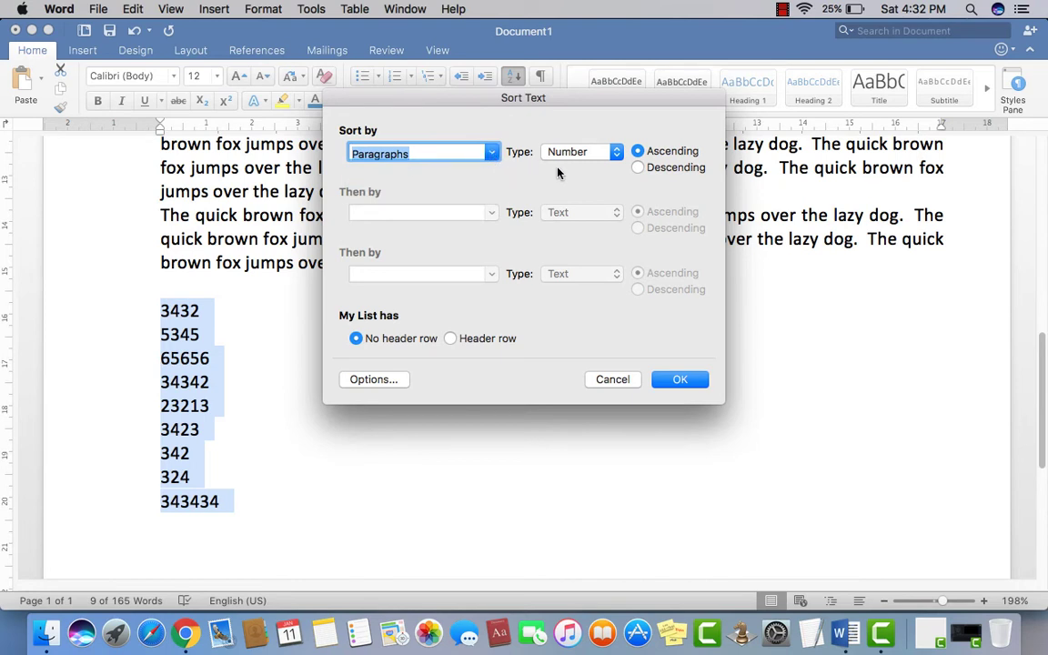
click(617, 151)
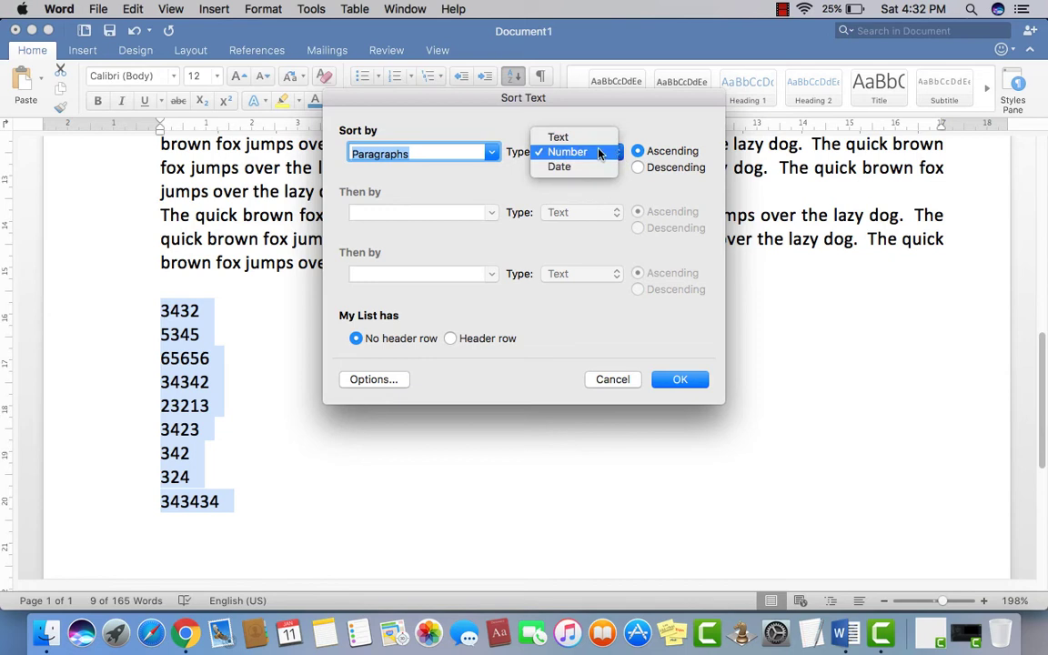
click(577, 155)
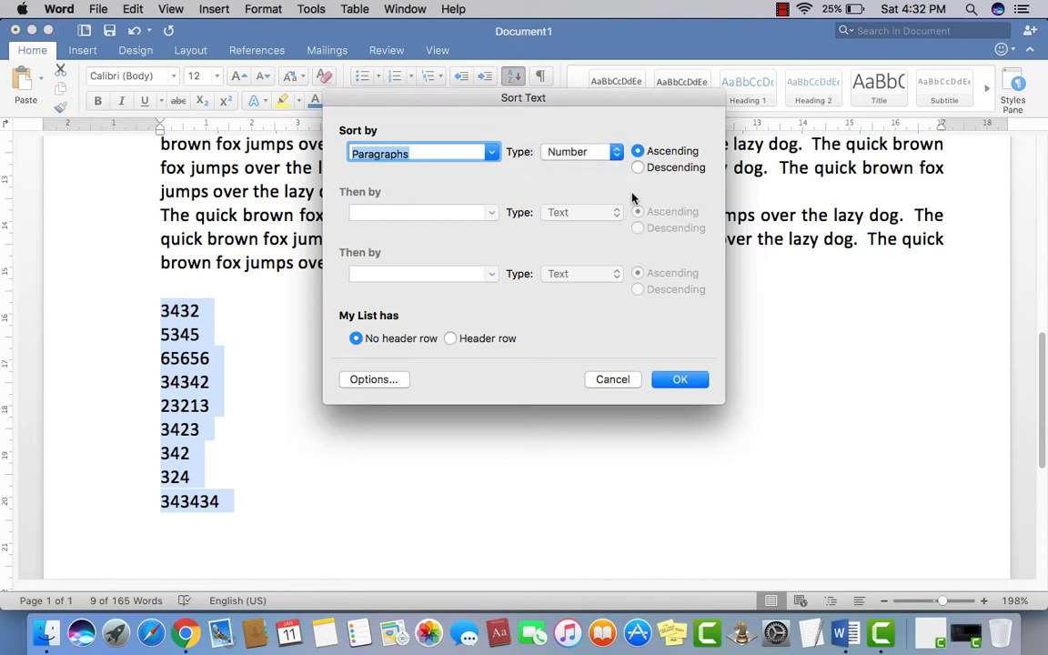
click(680, 382)
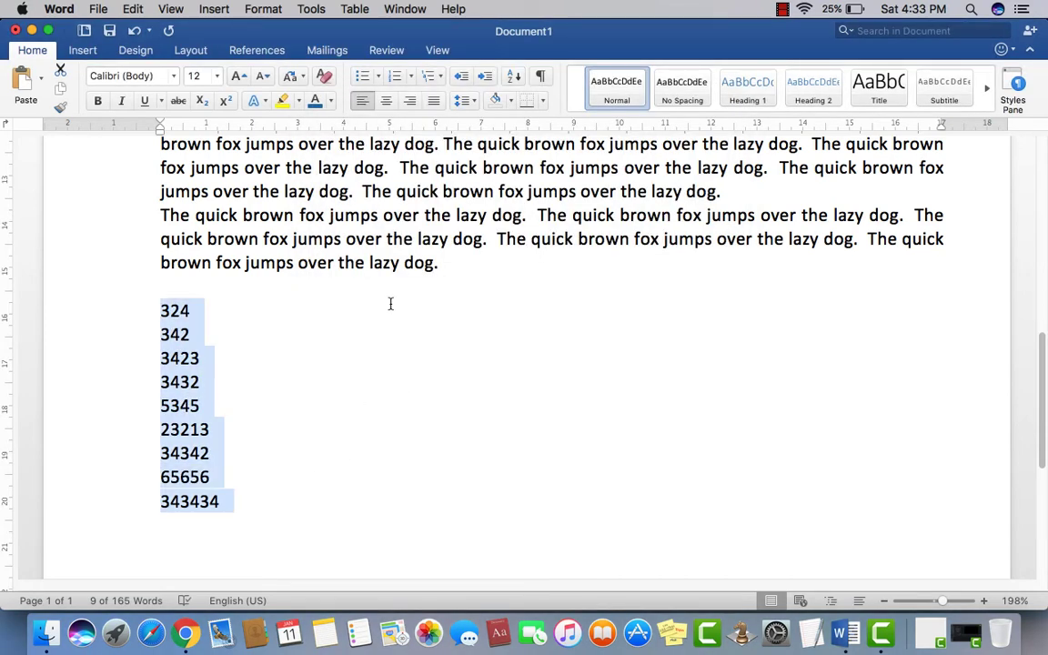
Step: Sort the selected number list in descending order
click(514, 79)
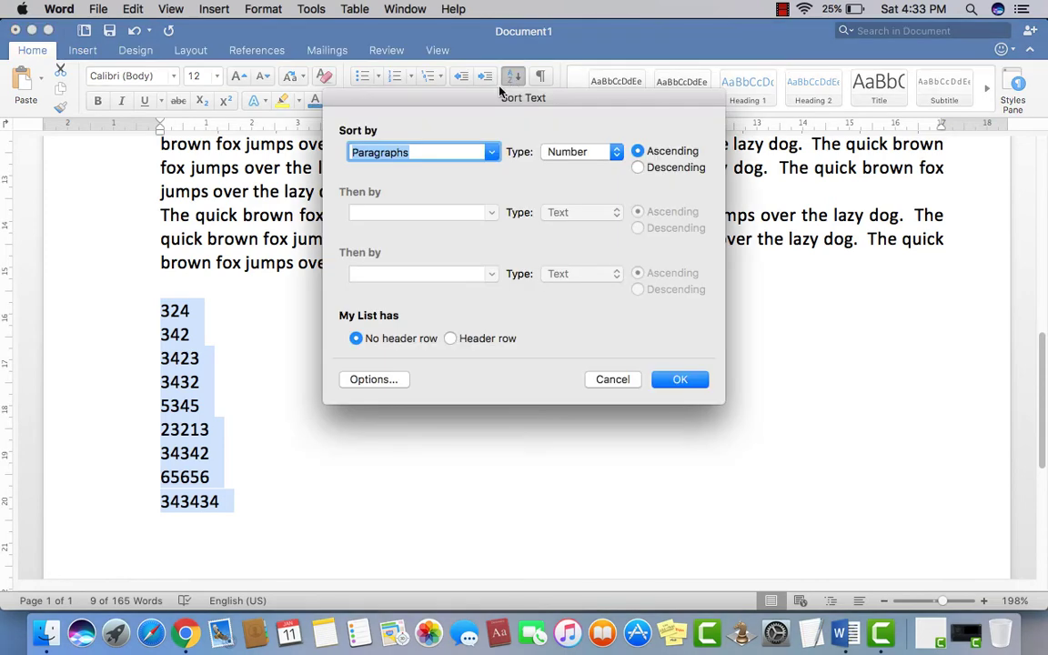
click(650, 169)
click(674, 383)
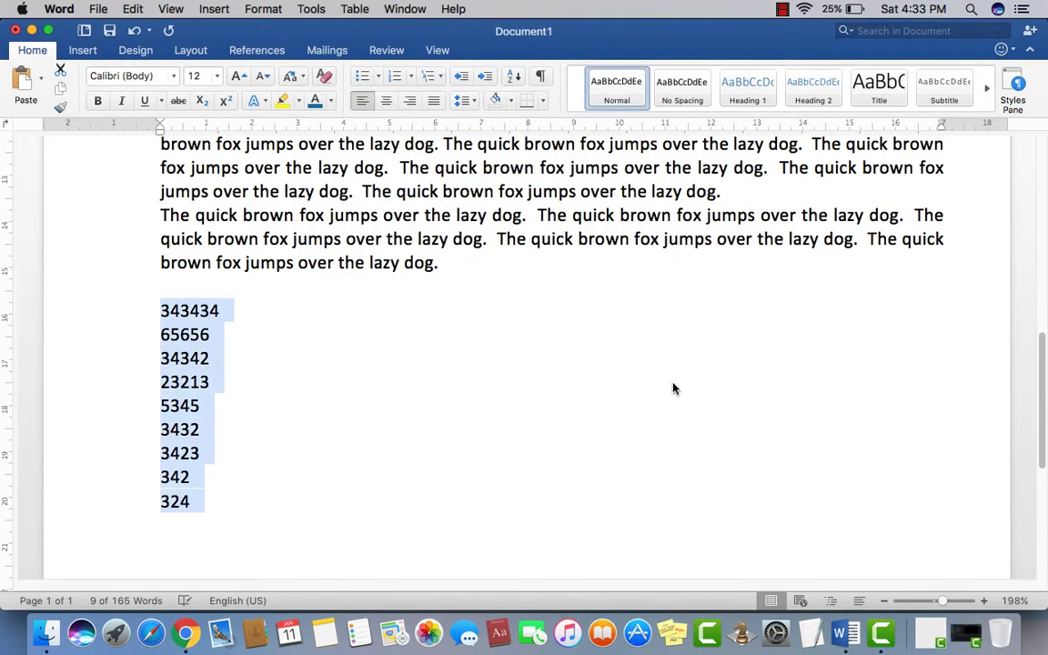
Step: Sort the selected number list in ascending order again
click(514, 77)
click(639, 152)
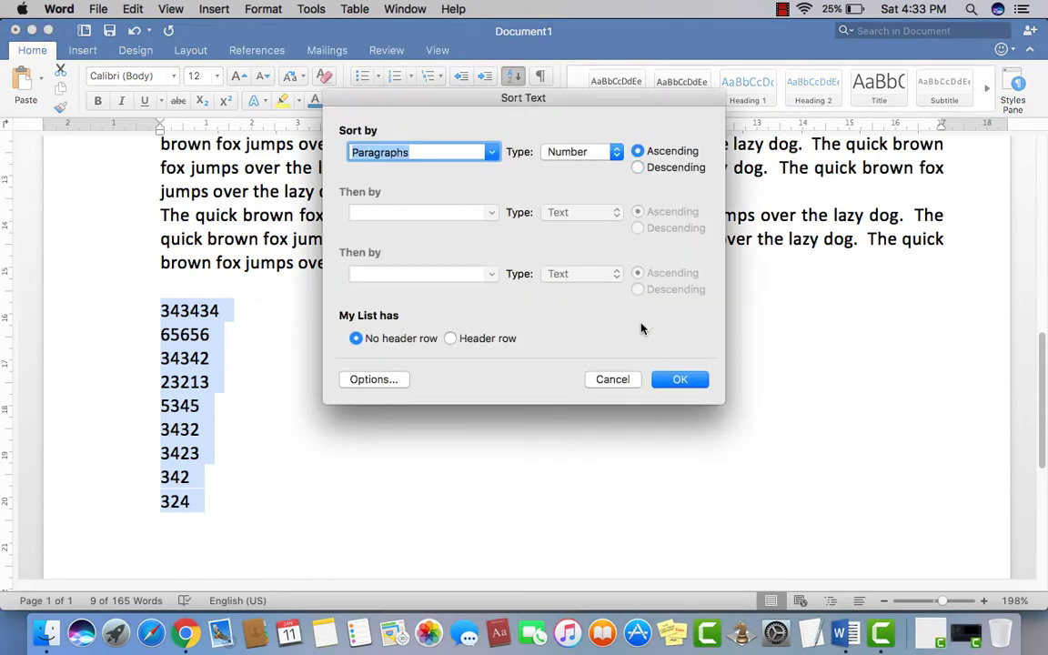
click(680, 379)
Step: Add a blank line after the last number in the list
scroll(323, 386, up, 3)
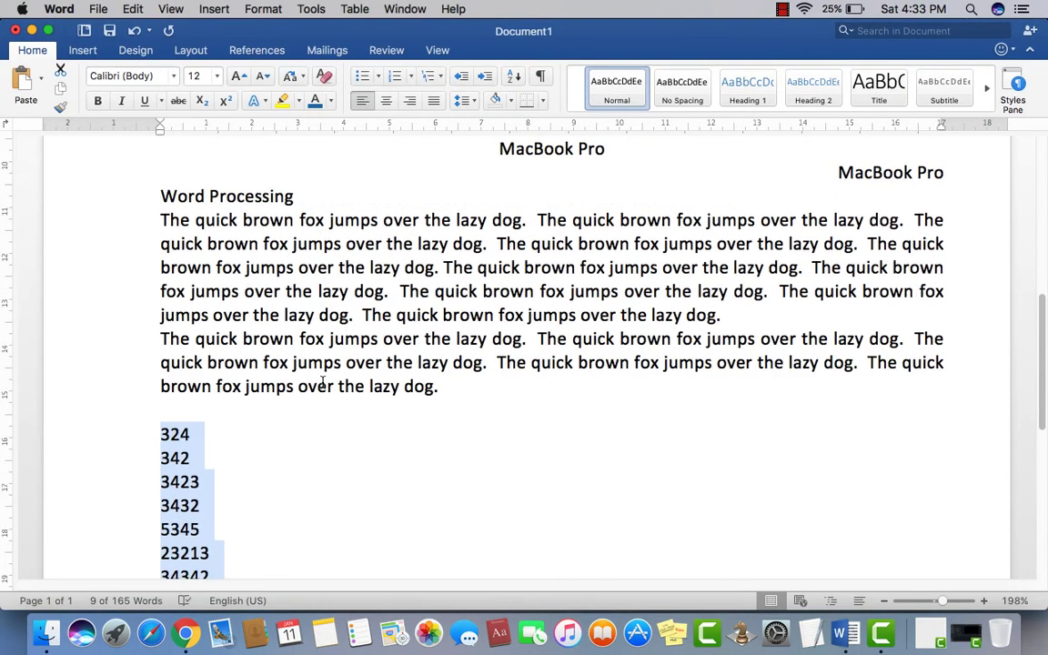
scroll(323, 386, down, 5)
click(374, 388)
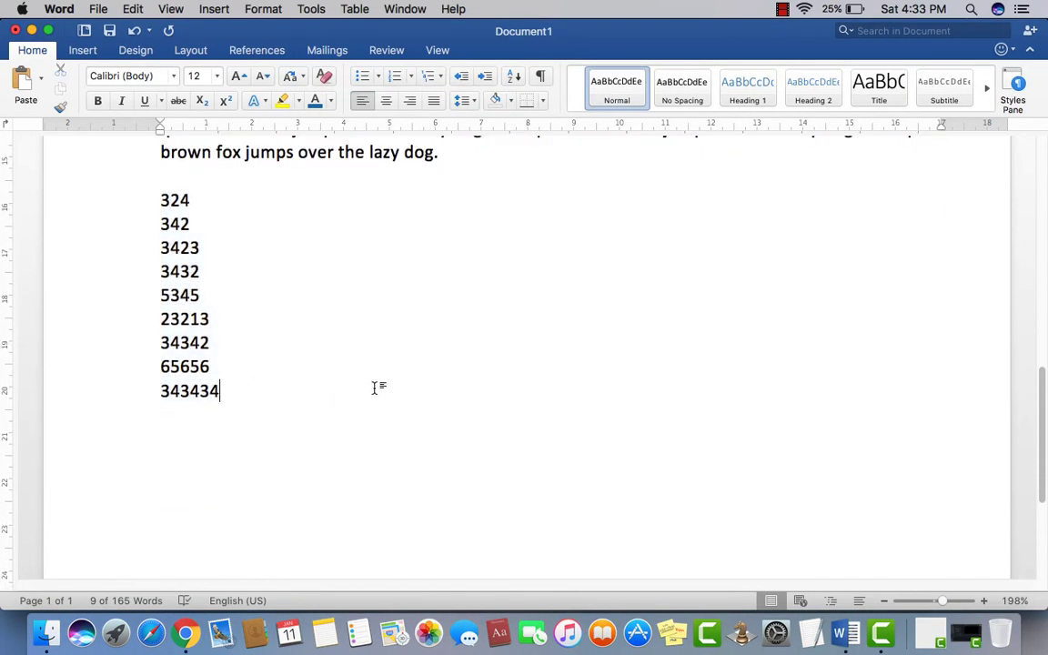
key(Return)
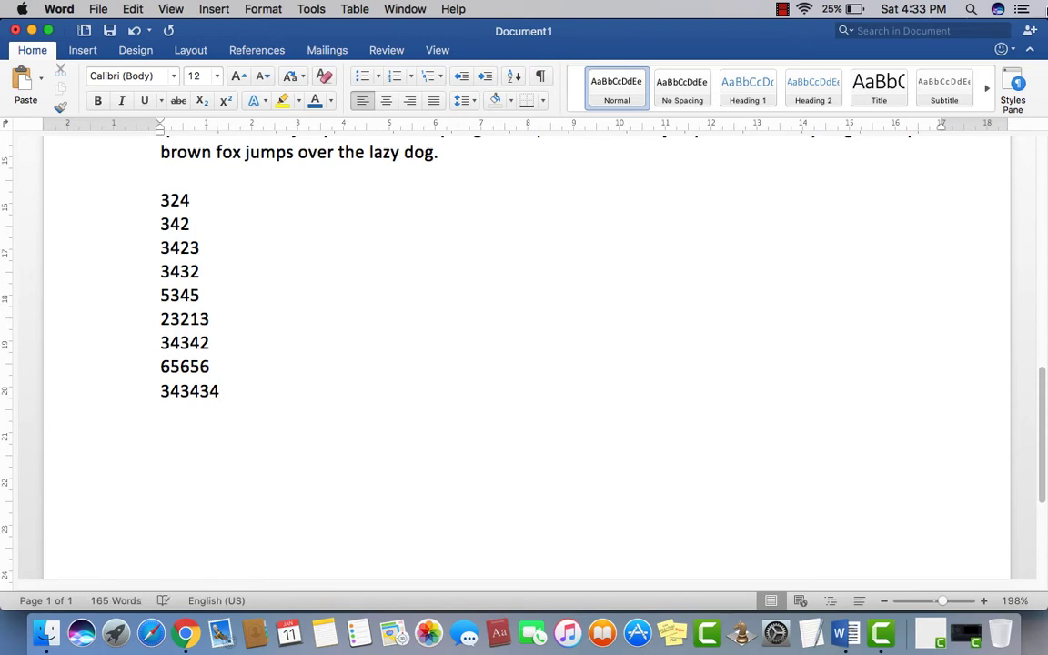
text(apple)
key(BackSpace)
key(BackSpace)
key(BackSpace)
key(BackSpace)
key(BackSpace)
Step: Below the number list, enter the words orange, apple, cat and dog, each on its own line
text(orange)
key(Return)
text(apple)
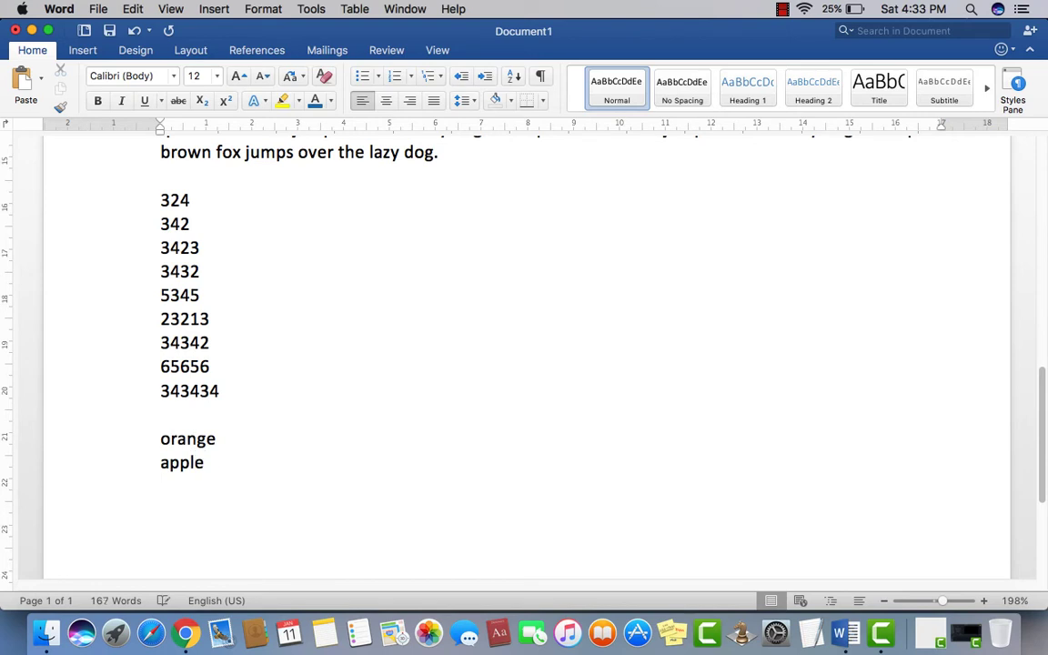
key(Return)
text(cat)
key(Return)
text(dog)
Step: Sort the four-word list by Paragraphs, type Text, in ascending order
drag(197, 511, 150, 442)
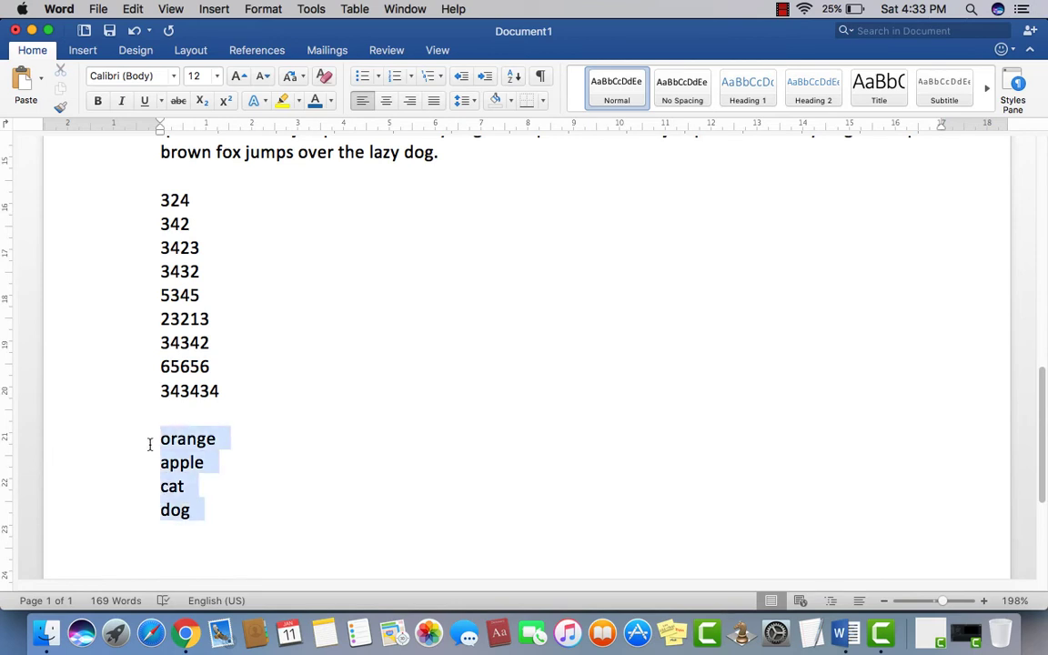
click(514, 82)
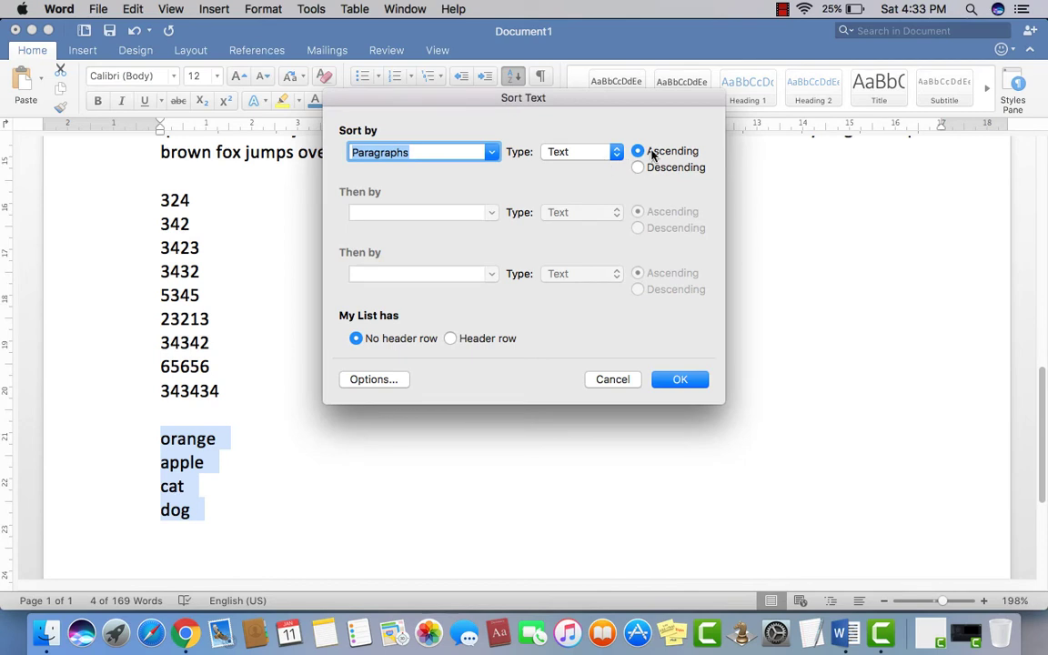
click(679, 381)
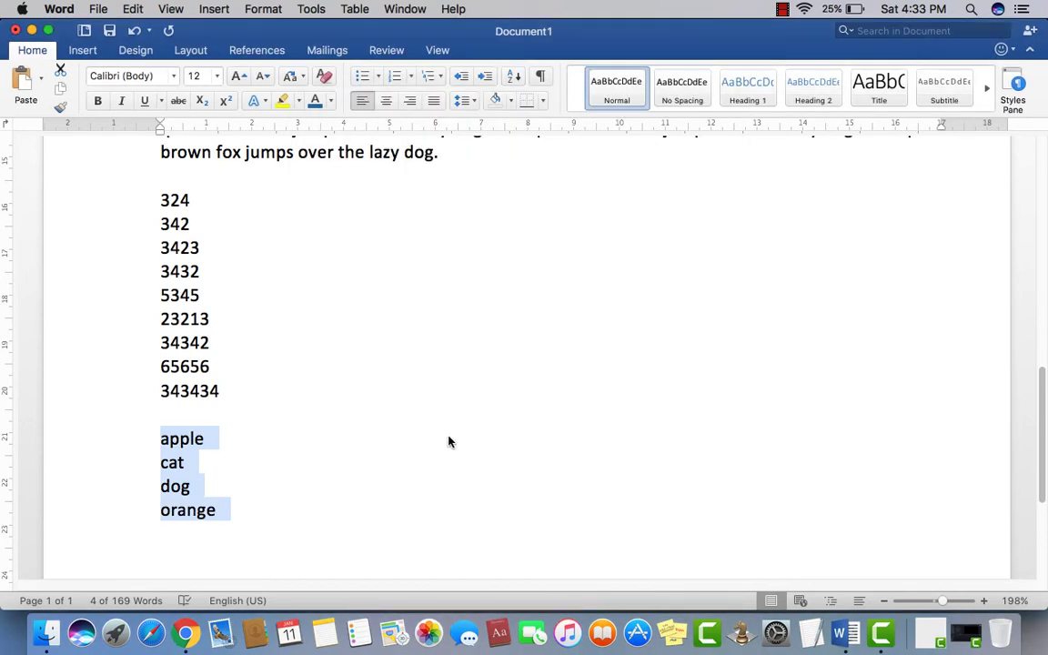
click(236, 504)
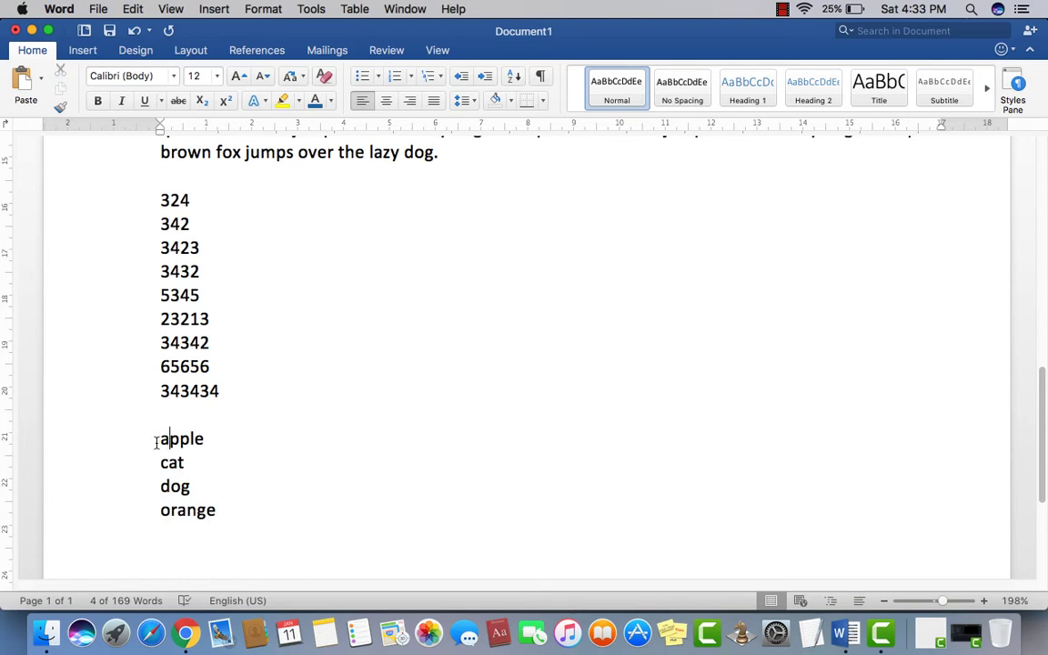
drag(160, 439, 170, 462)
Step: Highlight the Show/hide Invisibles topic in the bulleted list
click(295, 396)
scroll(295, 400, down, 2)
scroll(294, 404, up, 5)
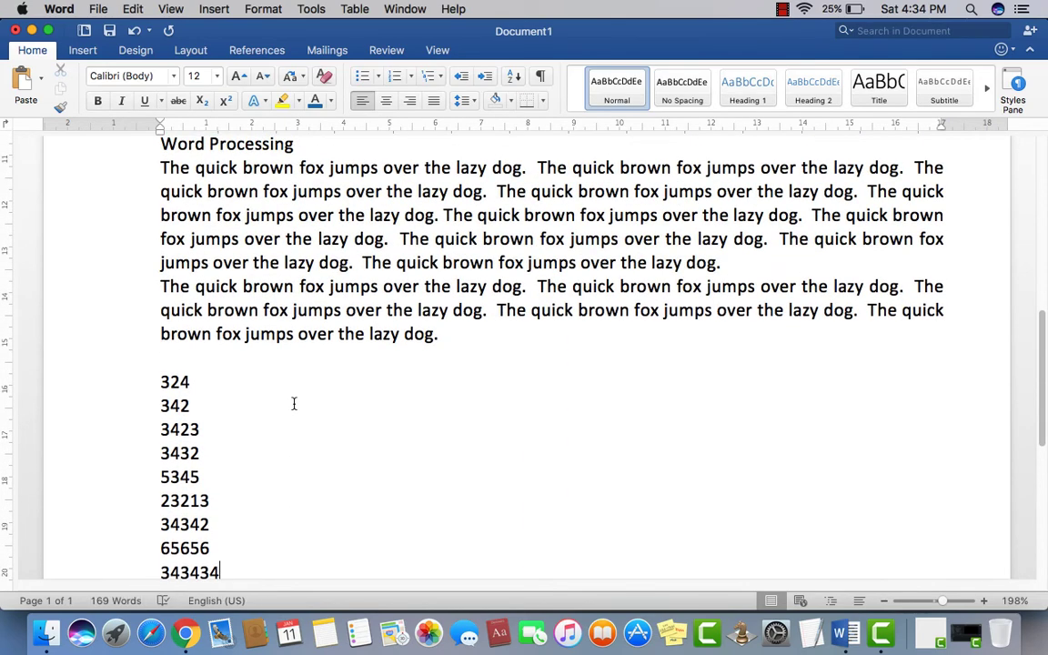
scroll(508, 344, up, 4)
scroll(510, 343, up, 5)
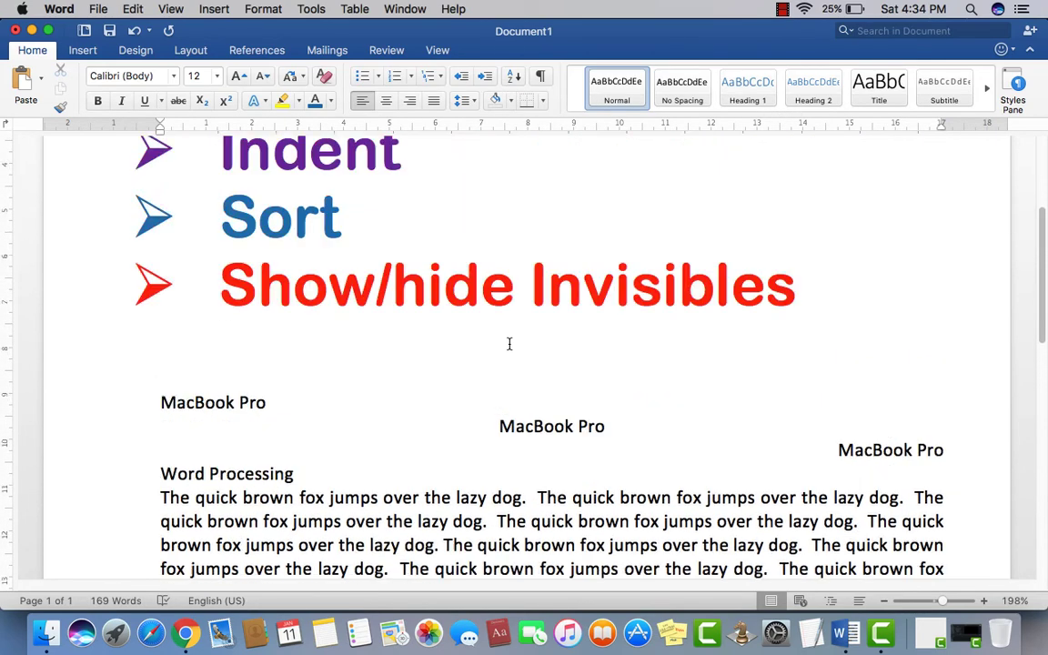
drag(806, 398, 290, 397)
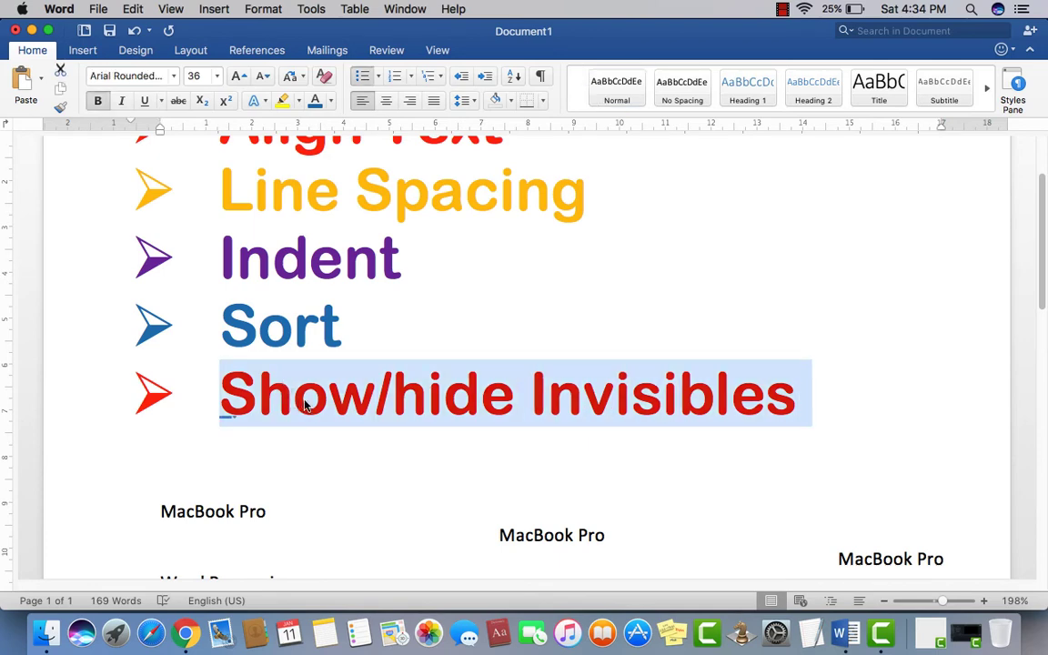
click(407, 487)
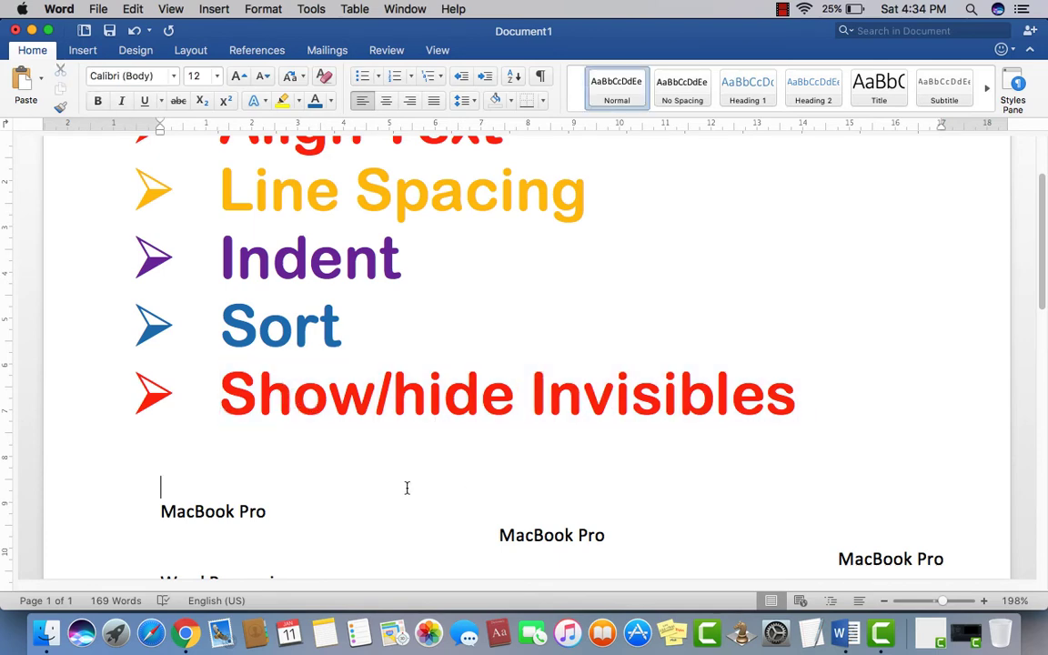
Step: Try to separate the two fox paragraphs with a blank line
scroll(407, 487, up, 2)
scroll(407, 489, down, 6)
scroll(407, 486, down, 5)
click(381, 351)
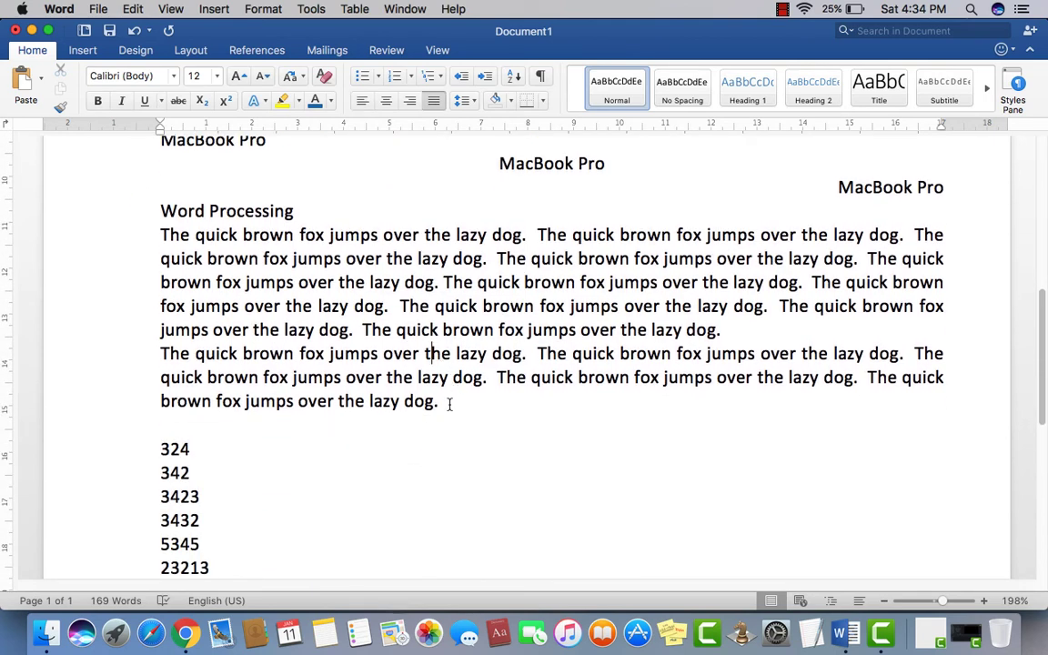
scroll(468, 354, down, 3)
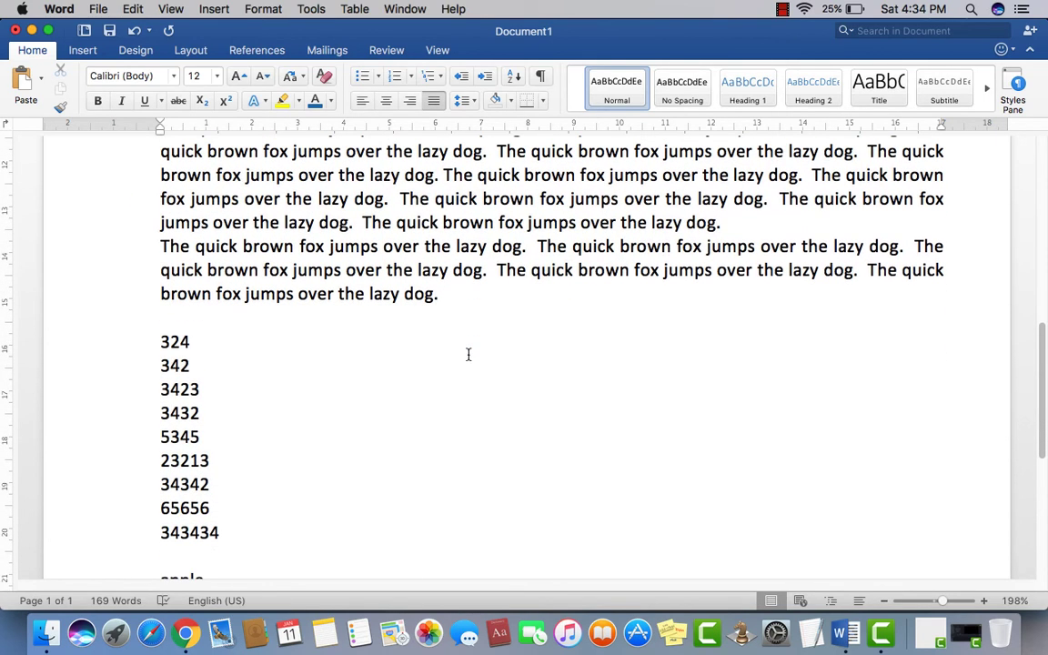
scroll(468, 354, up, 3)
click(482, 418)
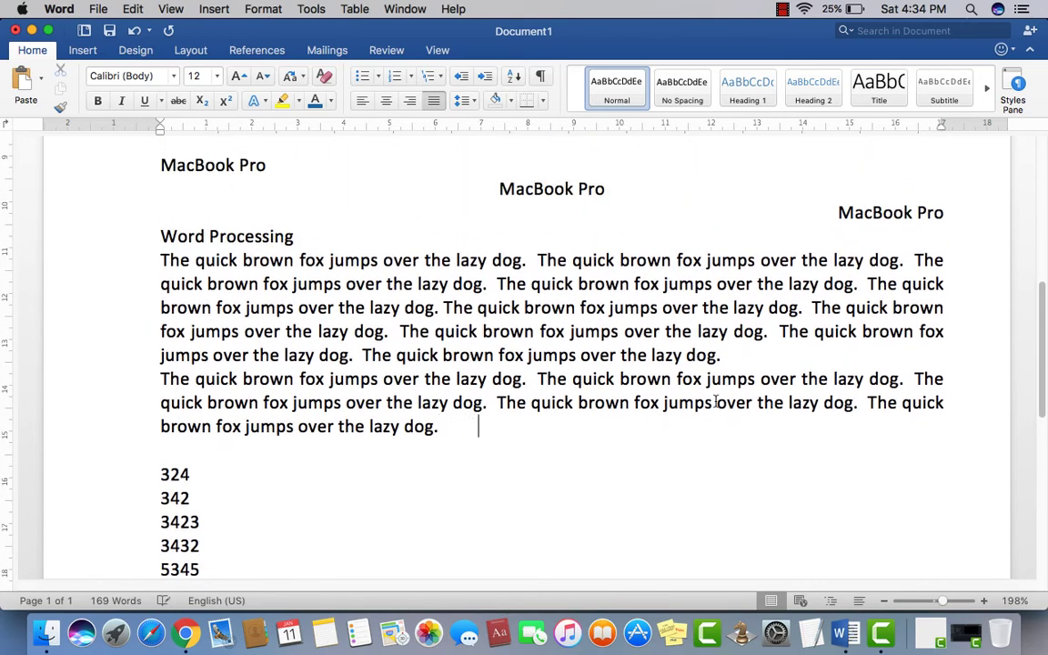
click(733, 363)
key(Return)
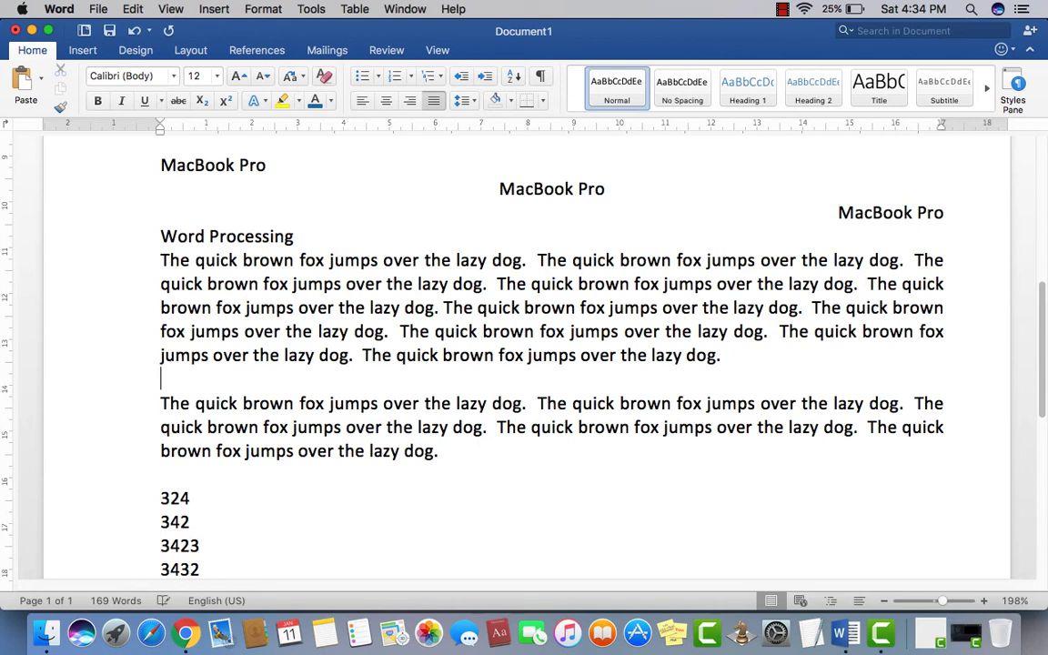
key(BackSpace)
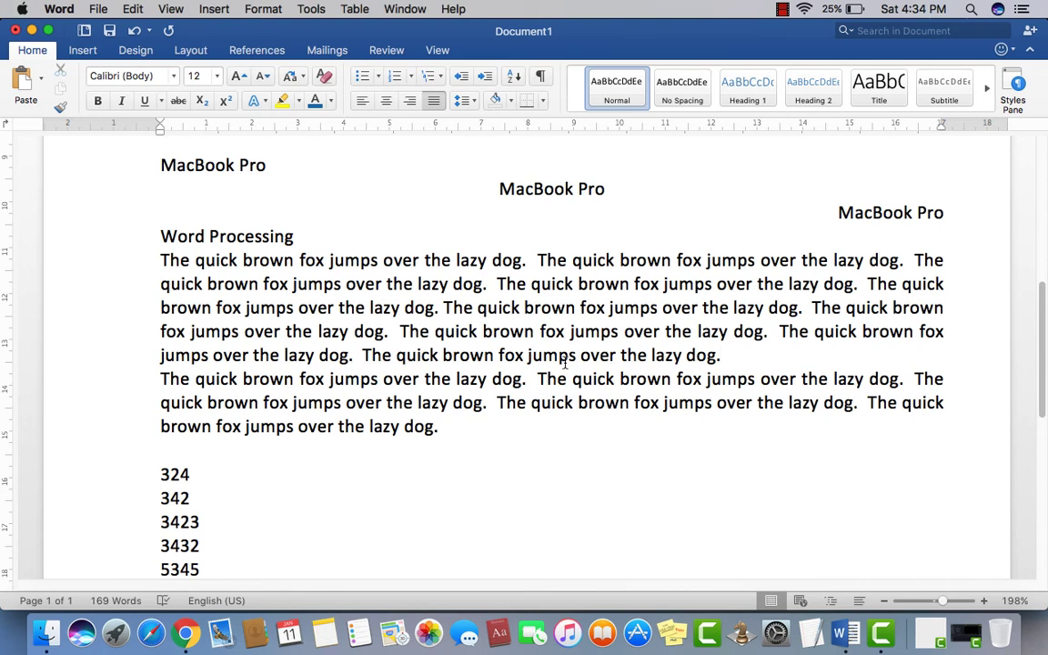
Step: Show the invisible characters in the document and select the paragraph mark after the Word Processing line
click(541, 78)
click(542, 78)
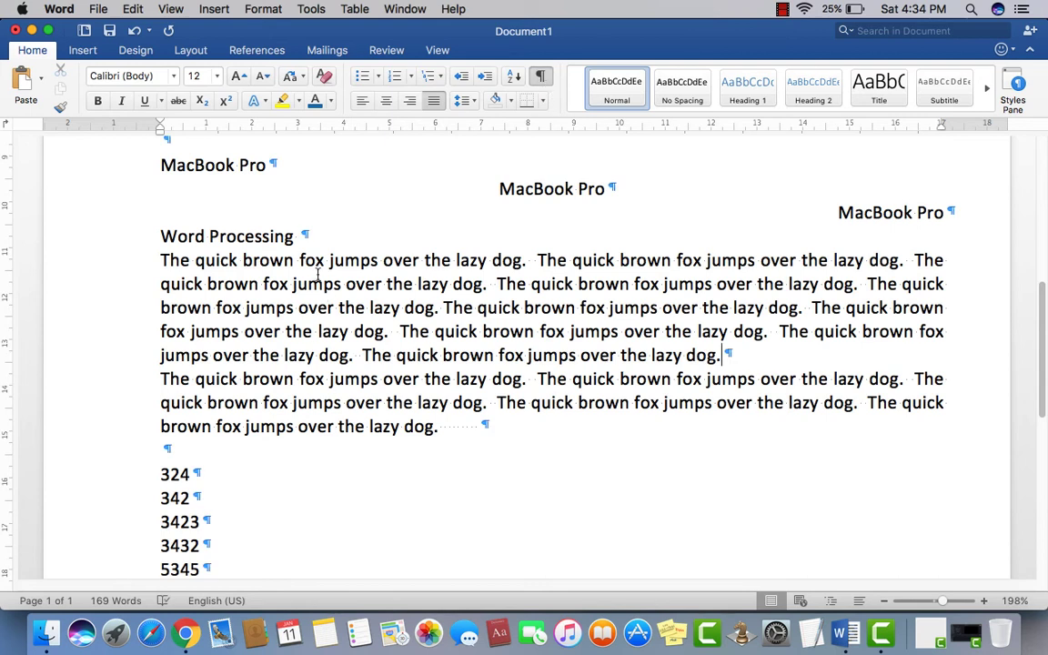
drag(309, 233, 309, 233)
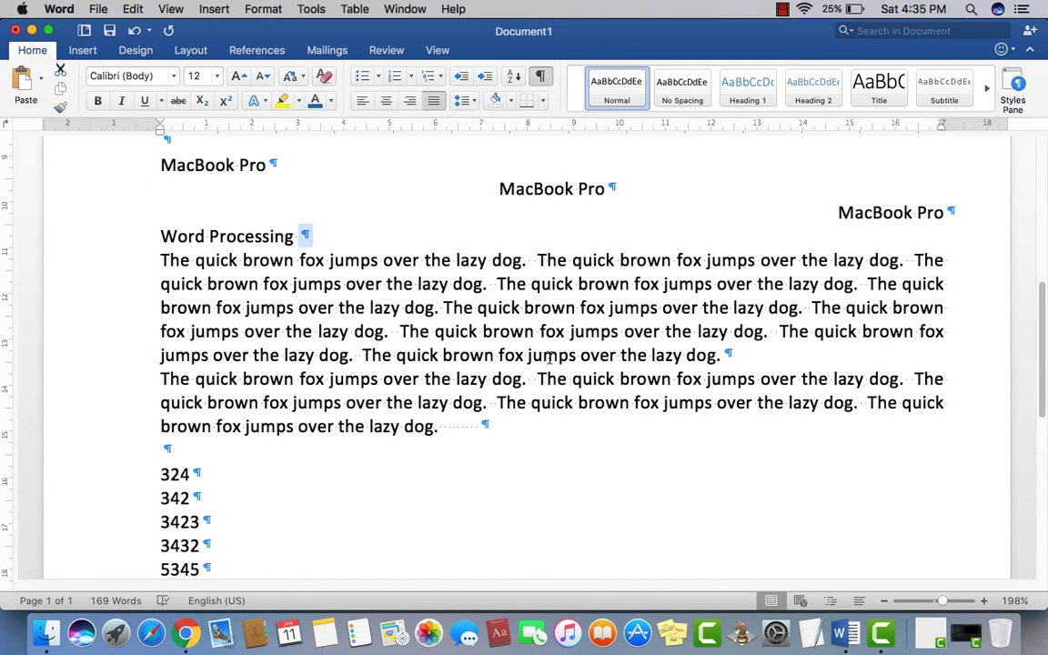
Step: Highlight part of the trailing spaces at the end of the second fox paragraph
click(481, 427)
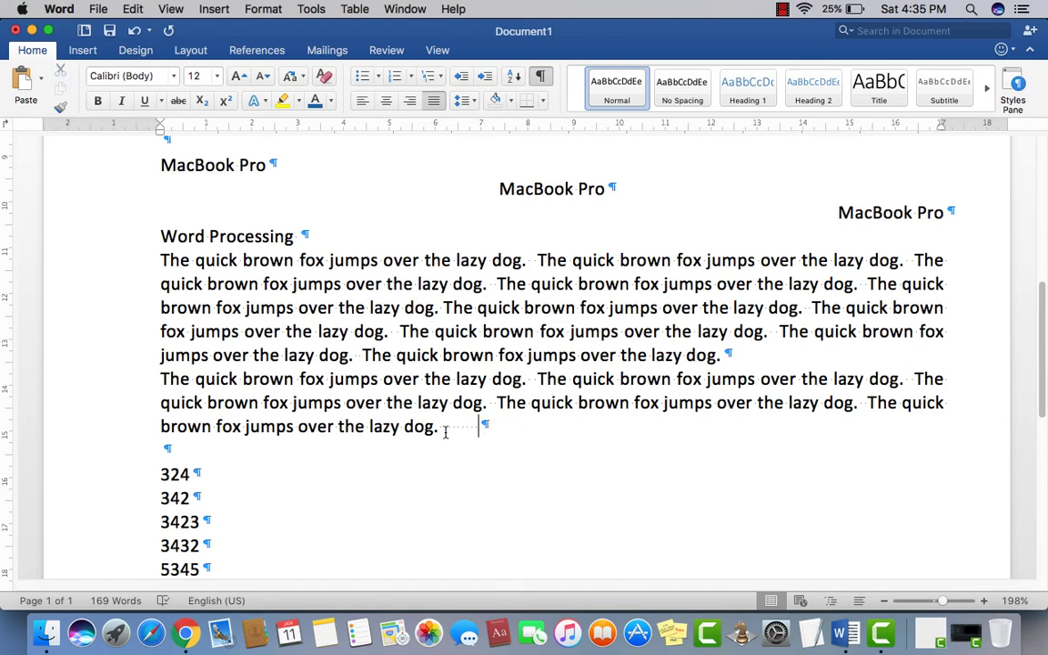
drag(452, 426, 467, 426)
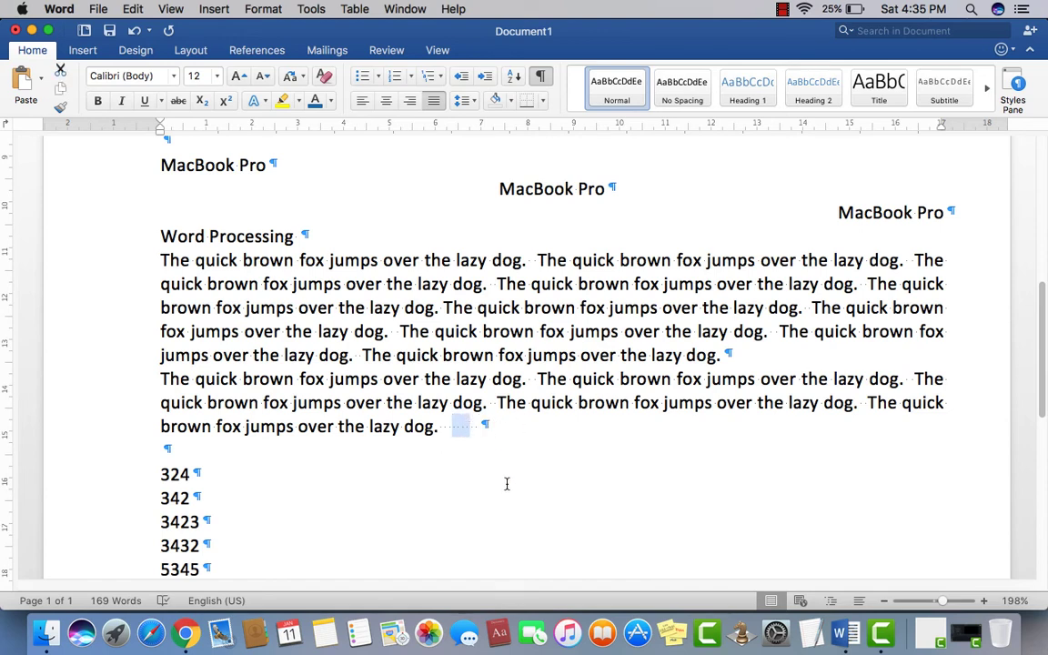
scroll(463, 436, down, 1)
click(374, 458)
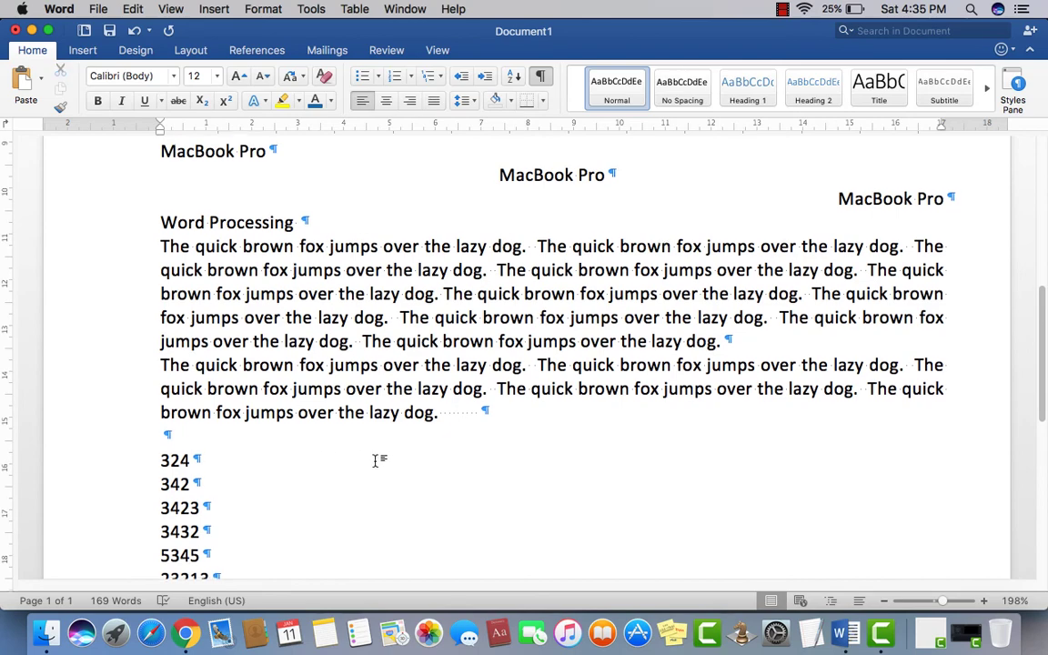
Step: Add three new empty lines below the word list at the end of the document
scroll(374, 459, up, 8)
scroll(381, 458, down, 10)
scroll(381, 458, down, 5)
click(222, 476)
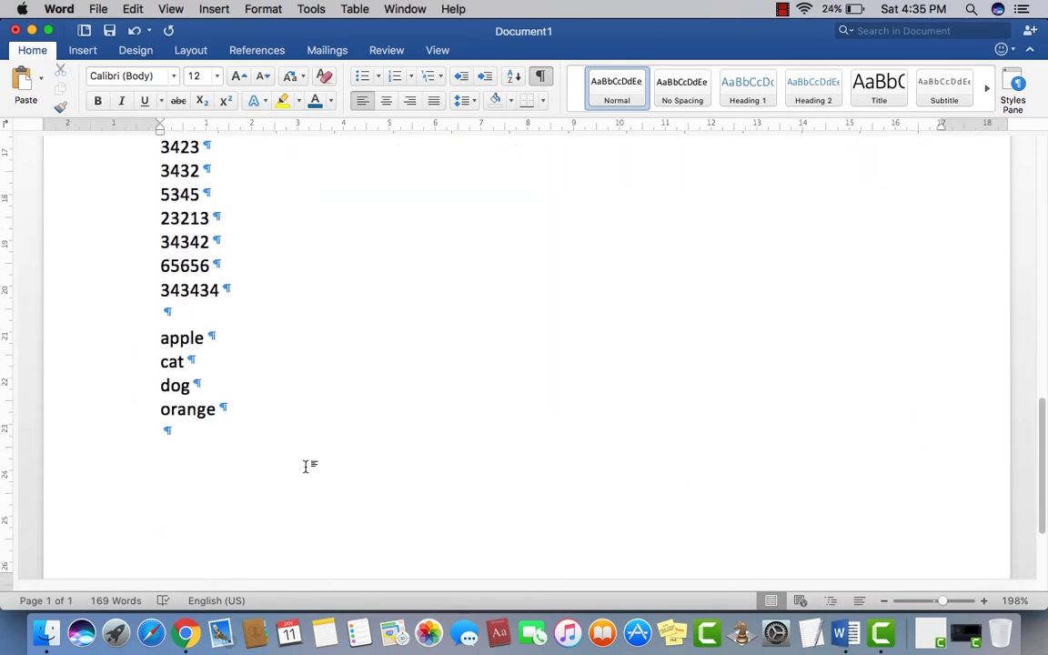
key(Return)
key(Return)
key(Return)
Step: On the last empty line, enter a run of spaces followed by seven tabs
key(Tab)
key(Tab)
key(Tab)
key(Tab)
key(Tab)
key(Tab)
key(Tab)
scroll(299, 465, down, 3)
scroll(300, 473, up, 5)
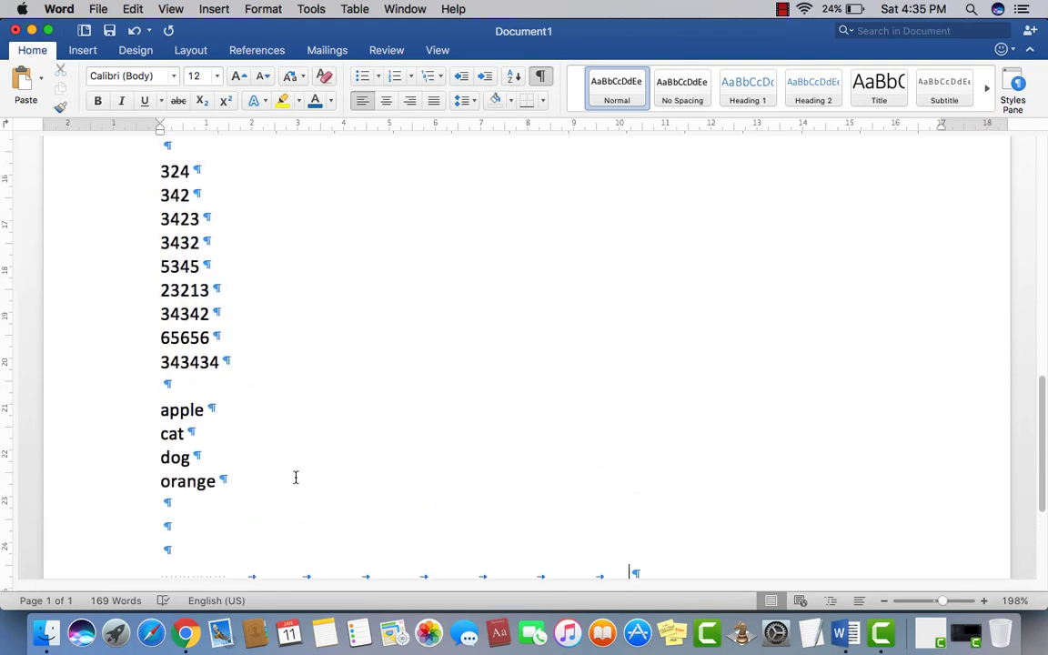
scroll(293, 473, up, 10)
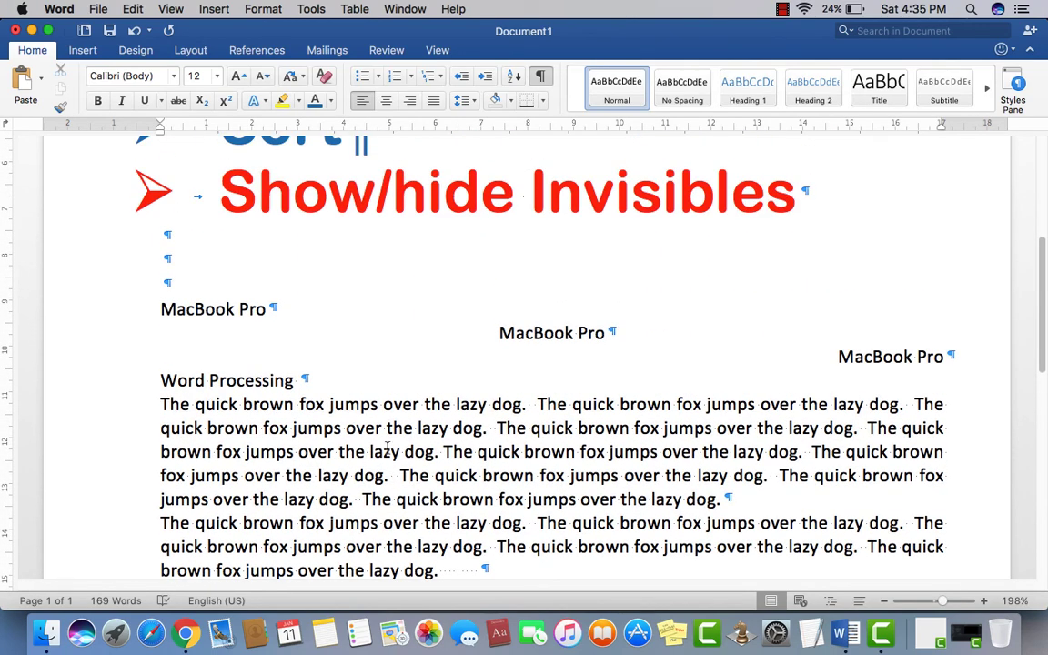
Step: Toggle the display of invisible characters off and back on in the document, finishing with them hidden
scroll(387, 446, down, 2)
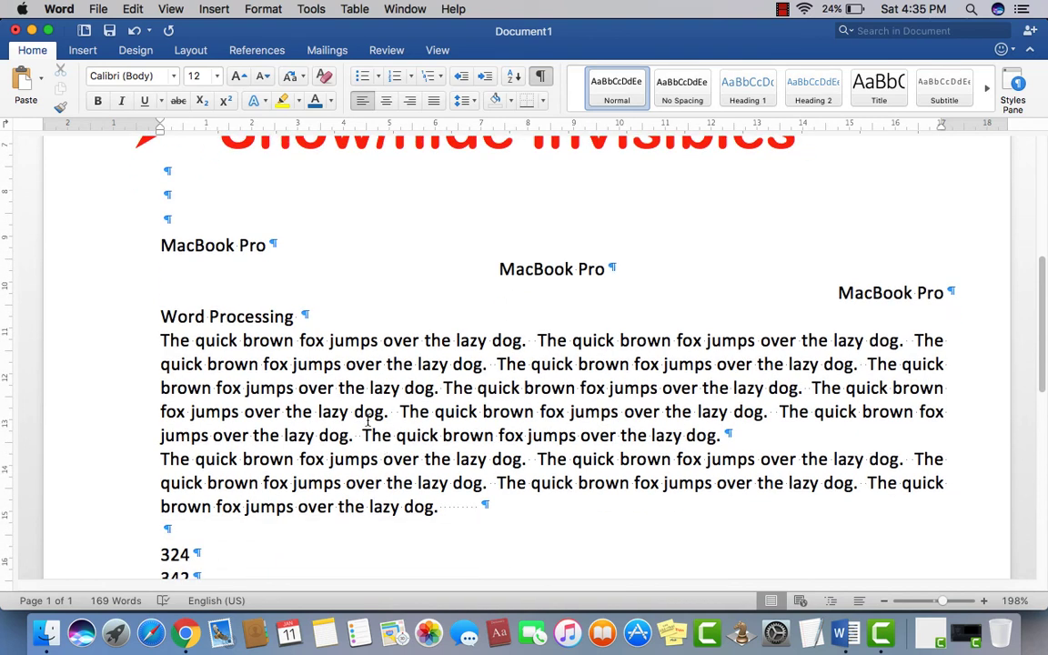
scroll(458, 369, down, 1)
scroll(458, 370, down, 3)
scroll(458, 371, up, 4)
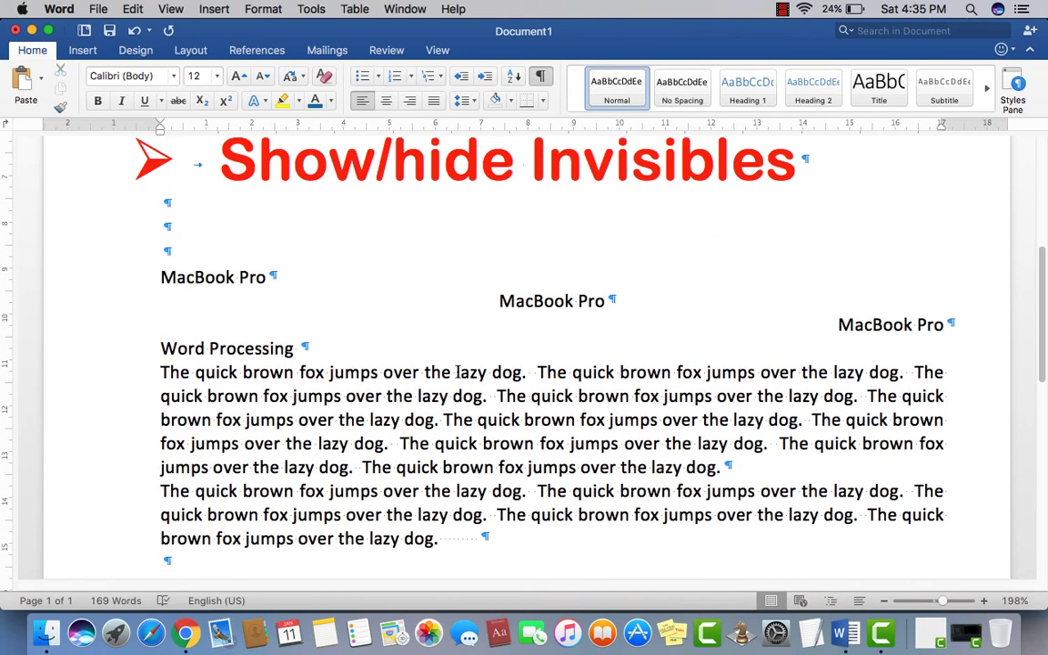
scroll(457, 371, up, 4)
scroll(456, 370, down, 6)
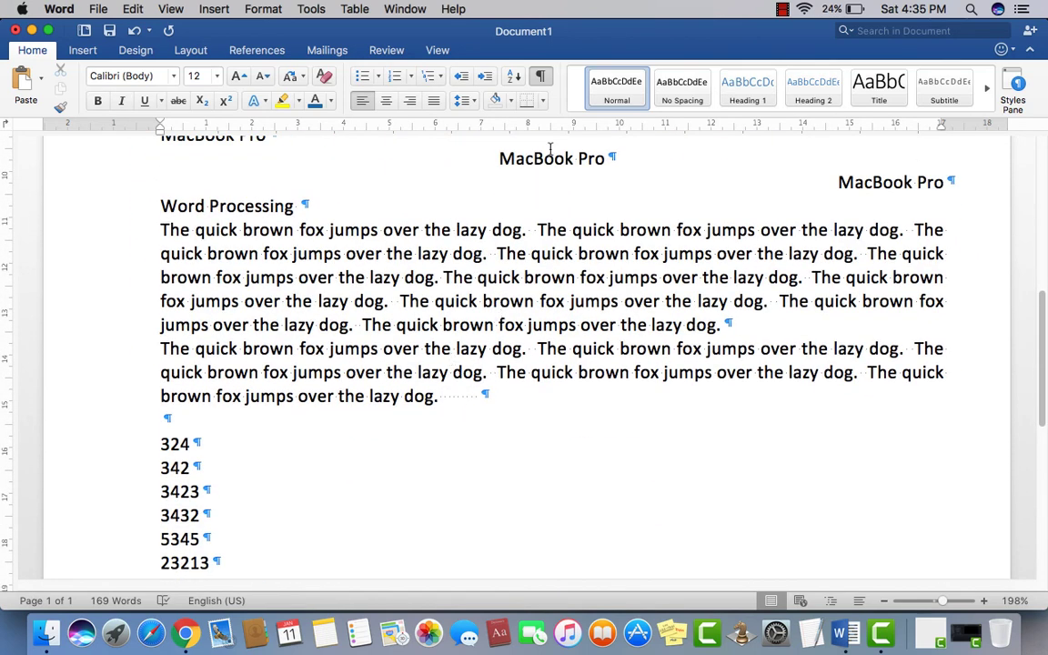
click(541, 77)
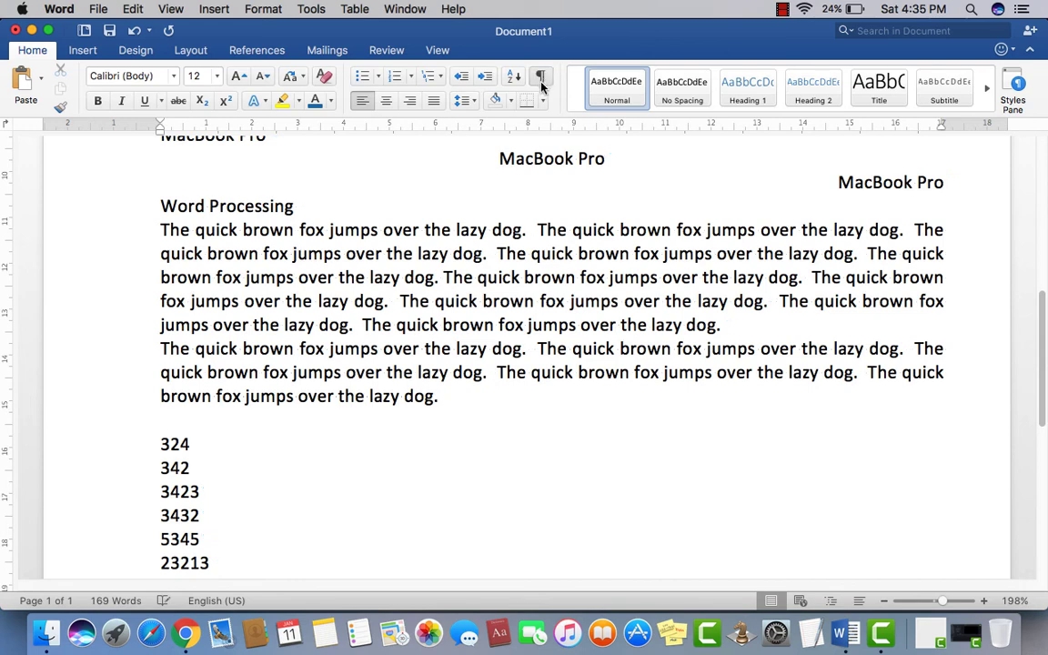
click(541, 77)
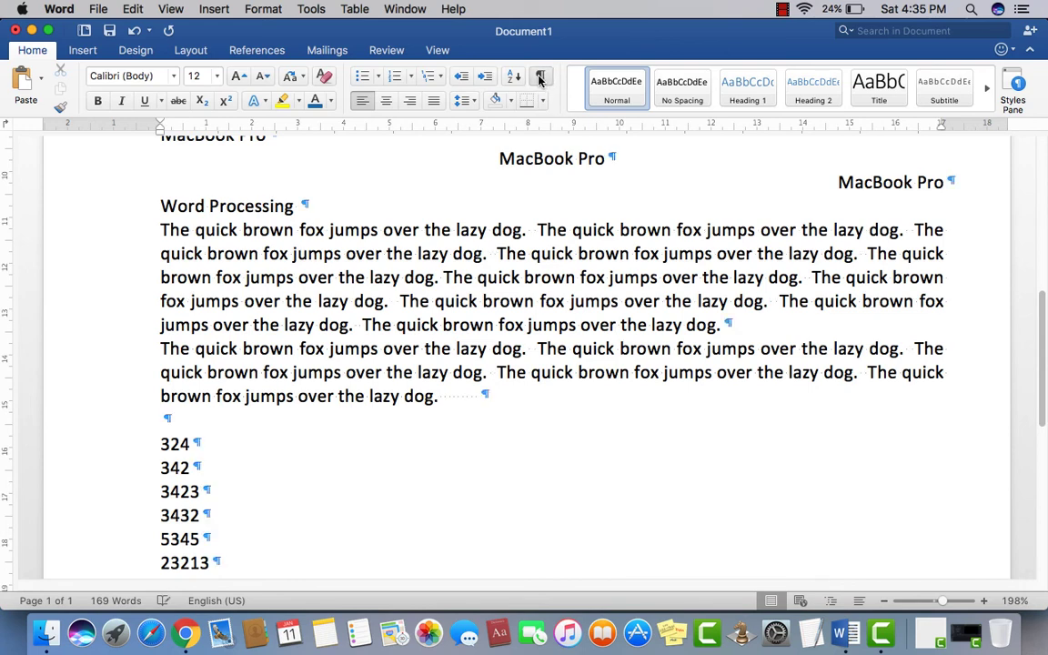
click(540, 77)
scroll(495, 393, up, 10)
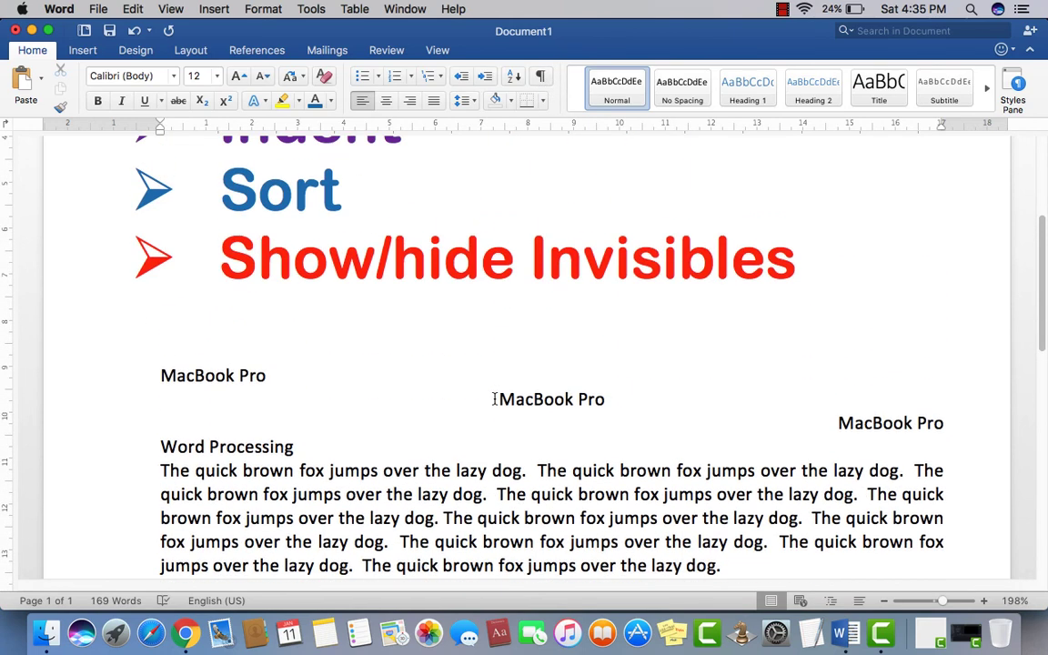